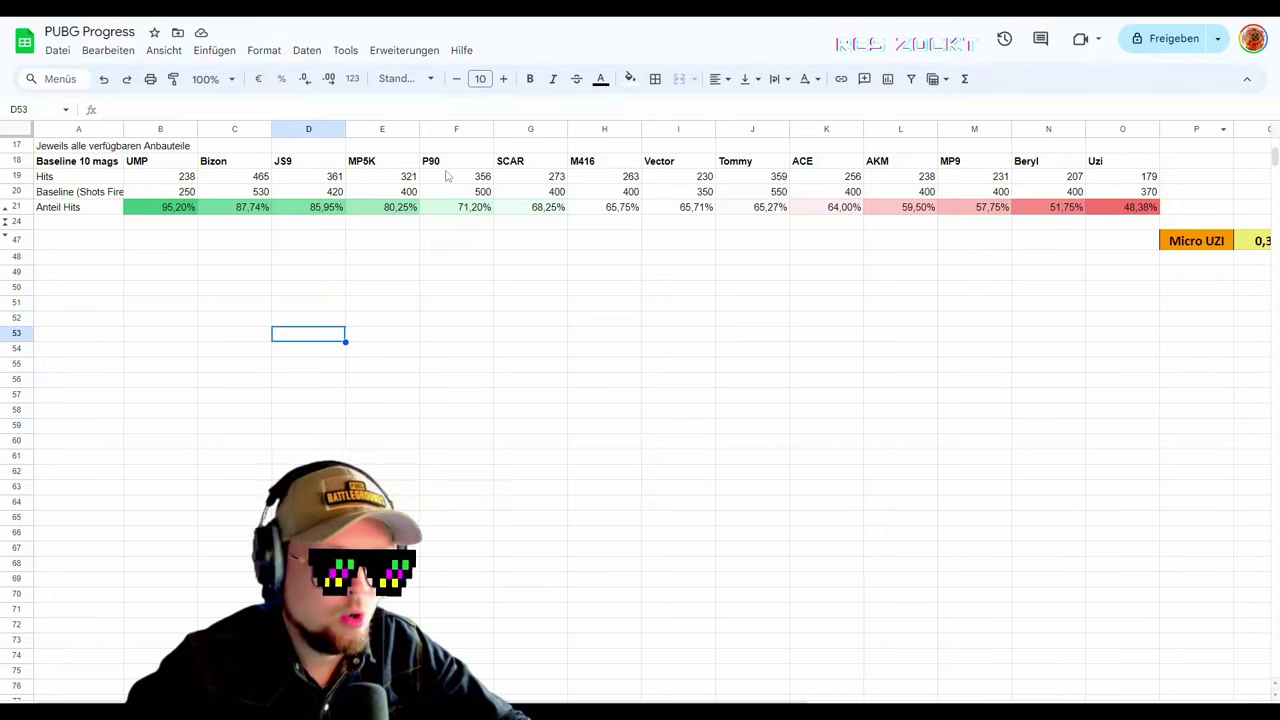
Step: Examine the hits, shots-fired baseline and hit-share cells of the UMP and Bizon in the 10-magazine table
{"action": "left_click", "coordinate": [171, 178]}
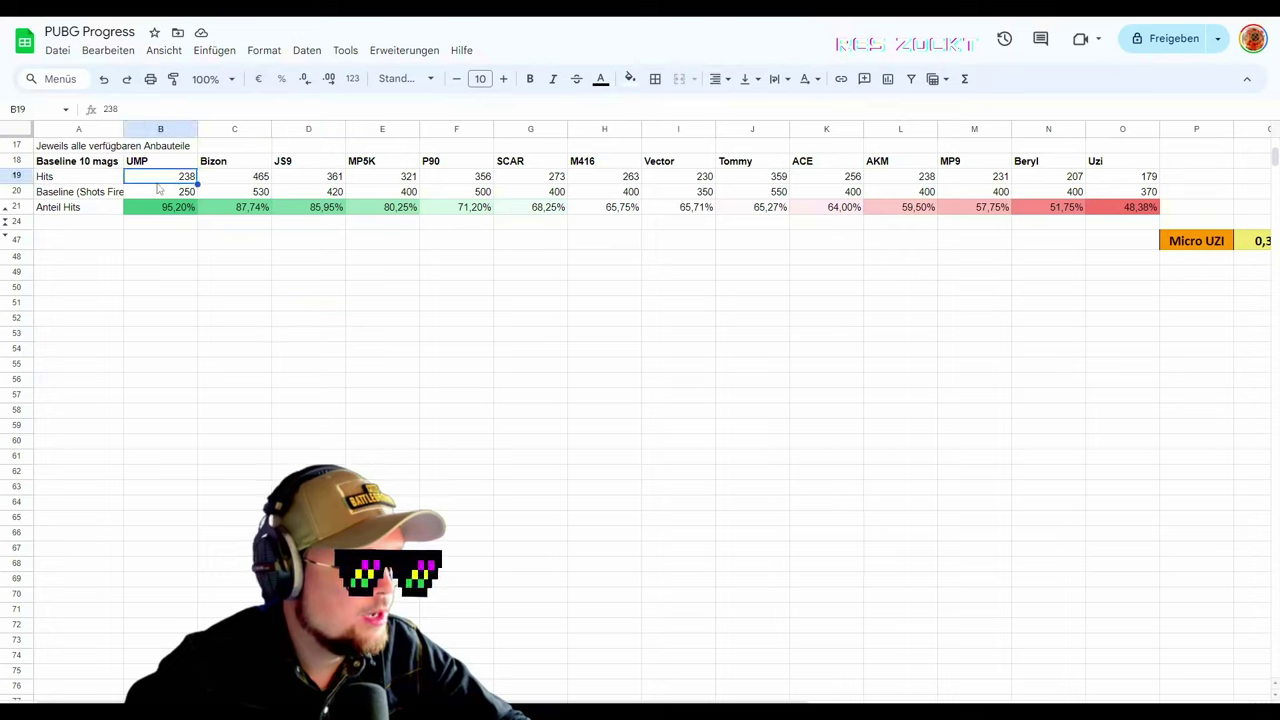
{"action": "left_click", "coordinate": [160, 194]}
{"action": "left_click", "coordinate": [164, 181]}
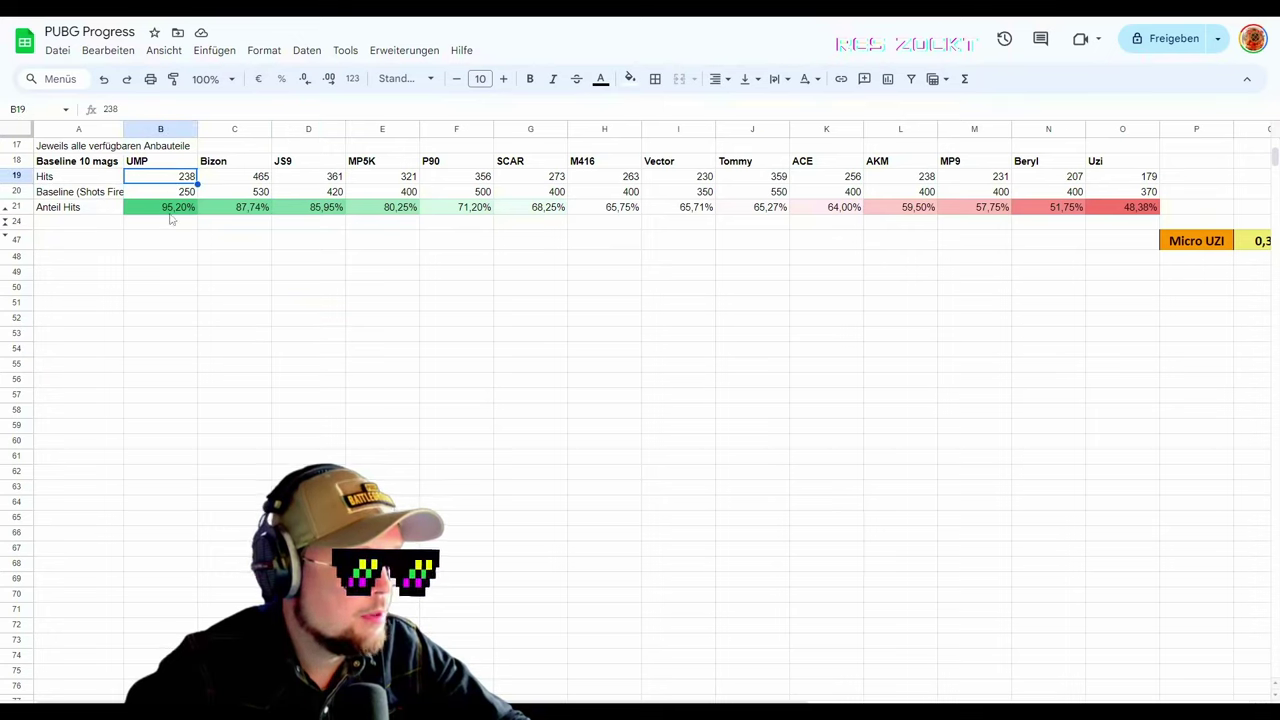
{"action": "left_click", "coordinate": [172, 213]}
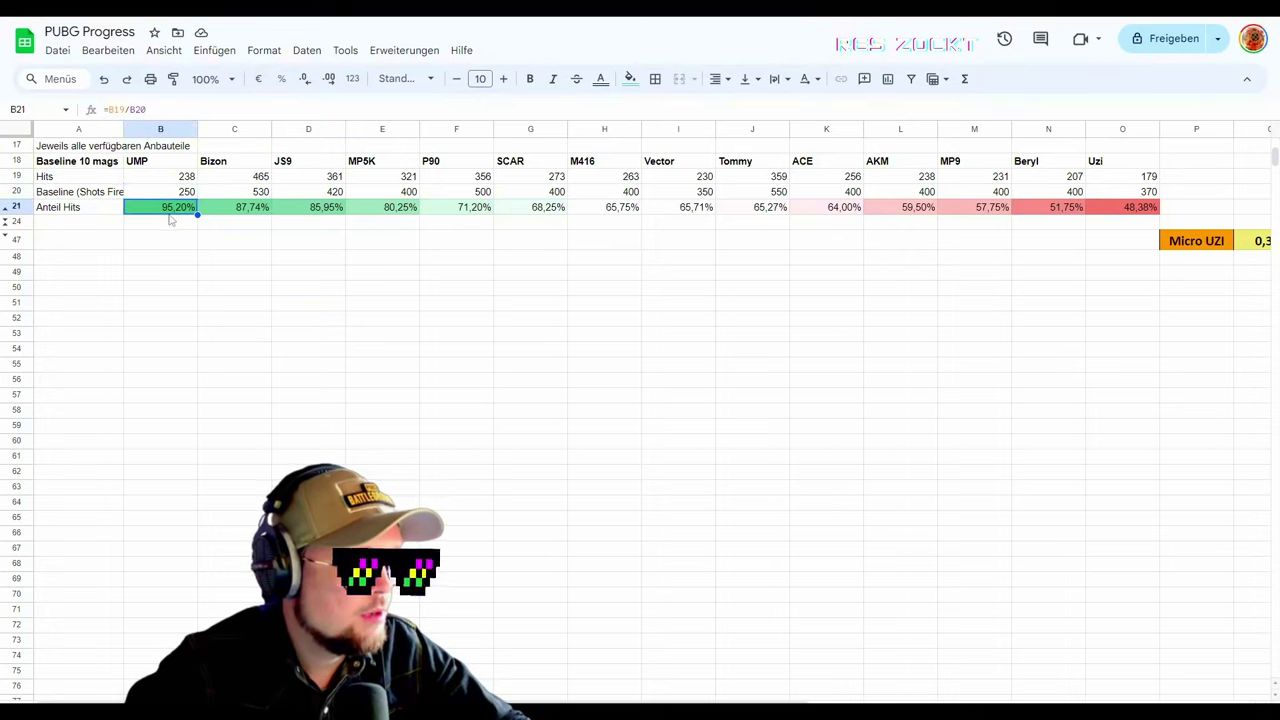
{"action": "left_click", "coordinate": [247, 178]}
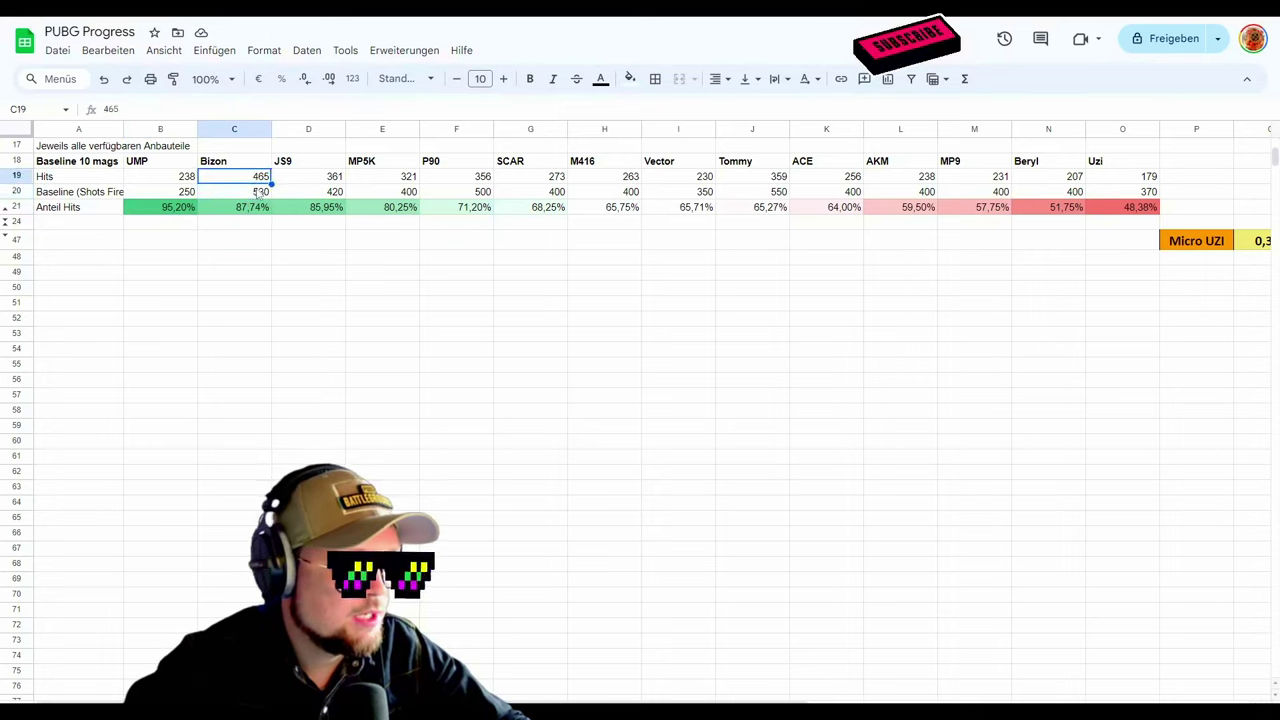
{"action": "left_click", "coordinate": [247, 213]}
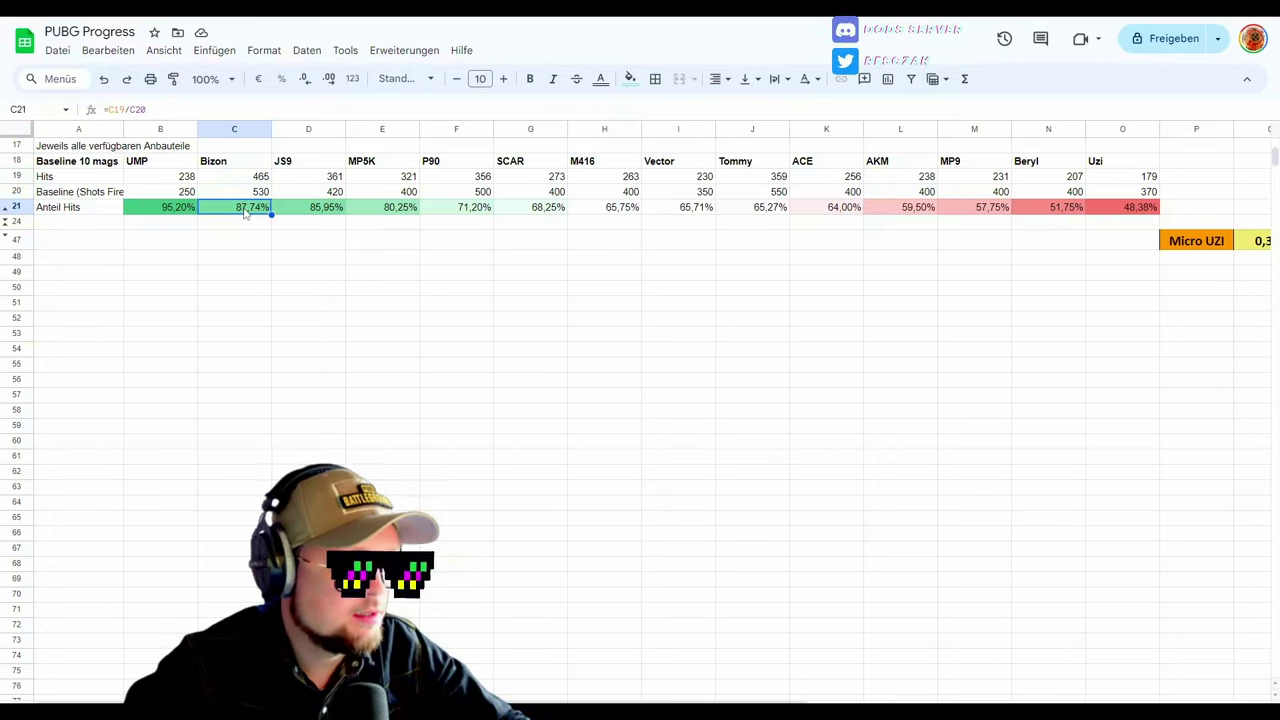
Step: Go through the Anteil Hits formulas of the remaining weapons one by one, from the JS9 to the Uzi
{"action": "left_click", "coordinate": [320, 213]}
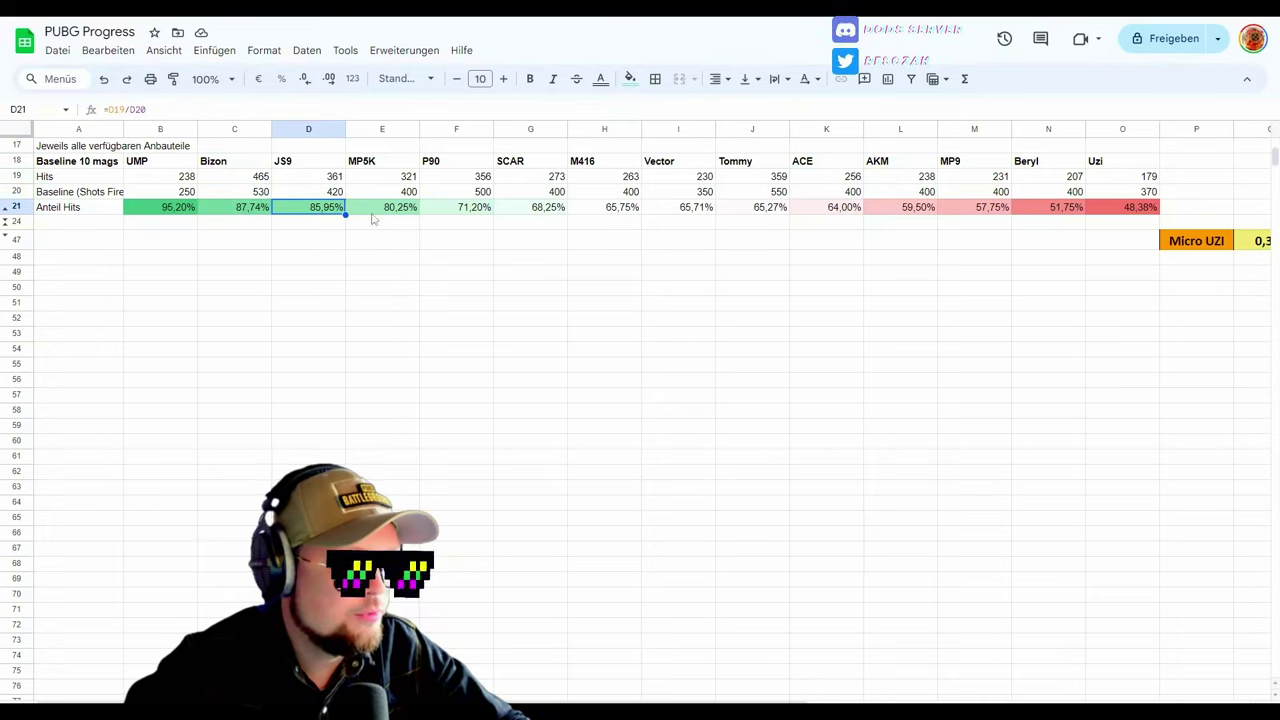
{"action": "left_click", "coordinate": [389, 216]}
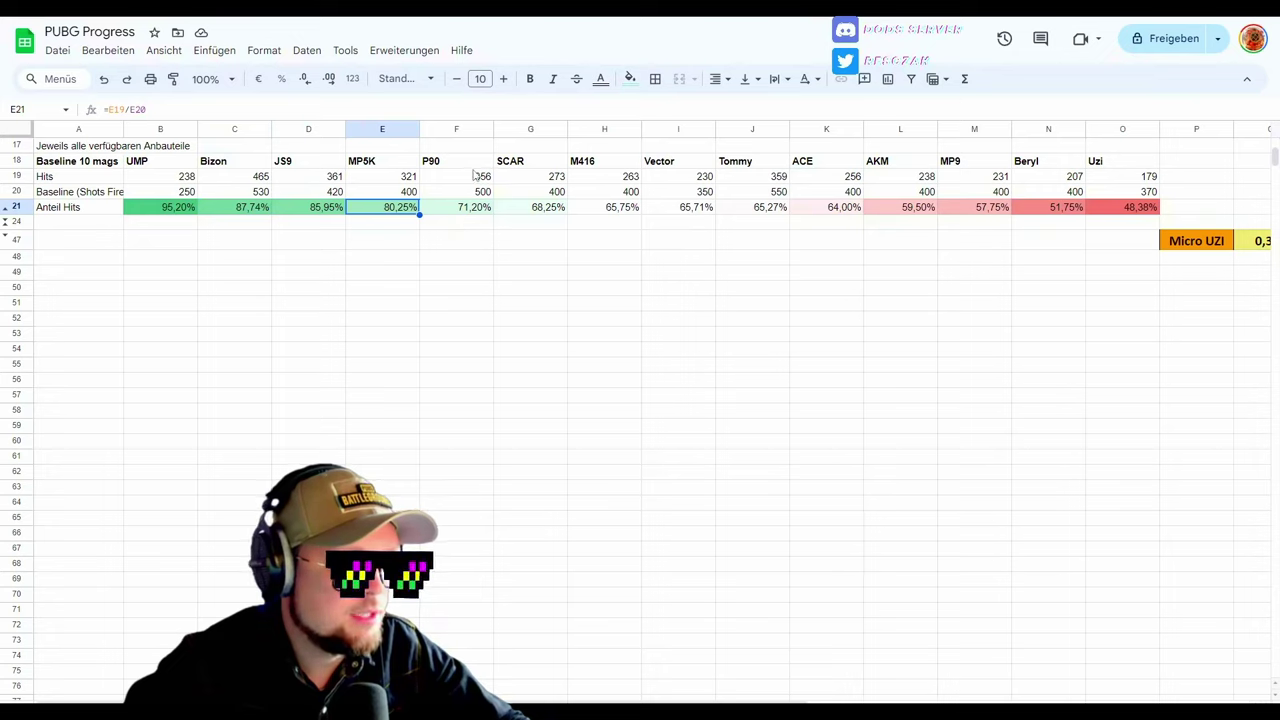
{"action": "left_click", "coordinate": [482, 212]}
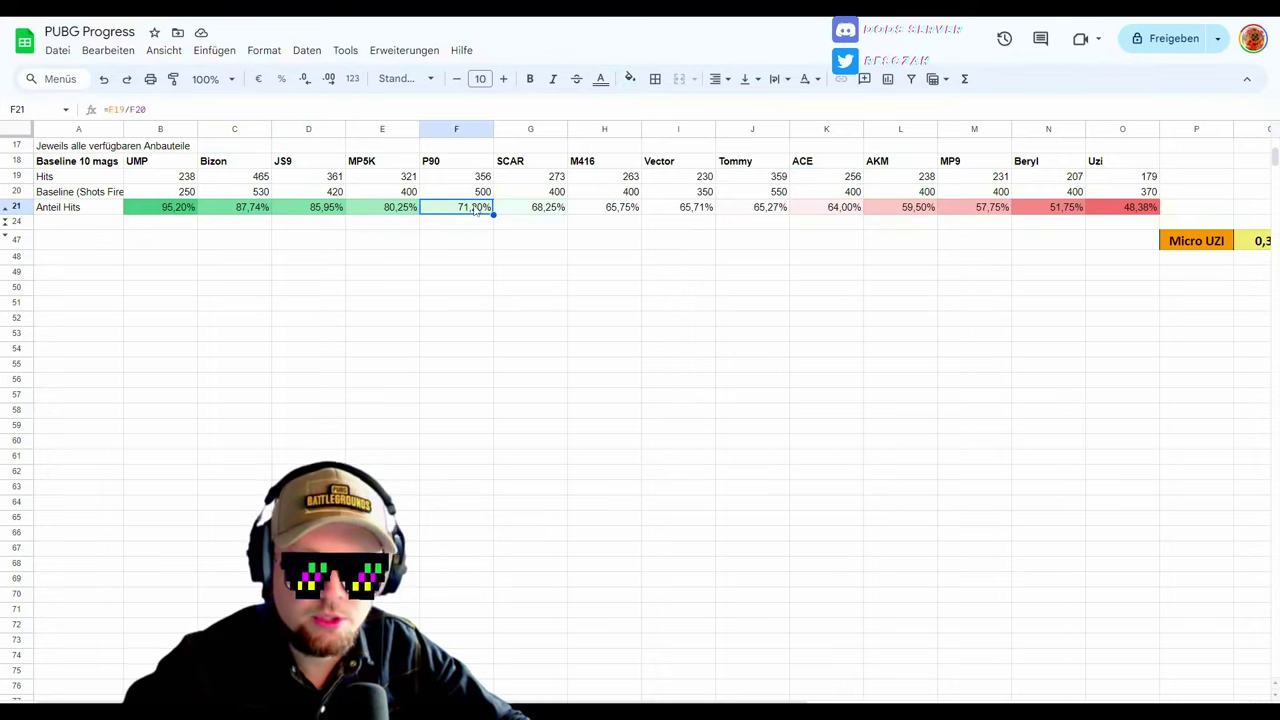
{"action": "left_click", "coordinate": [545, 212]}
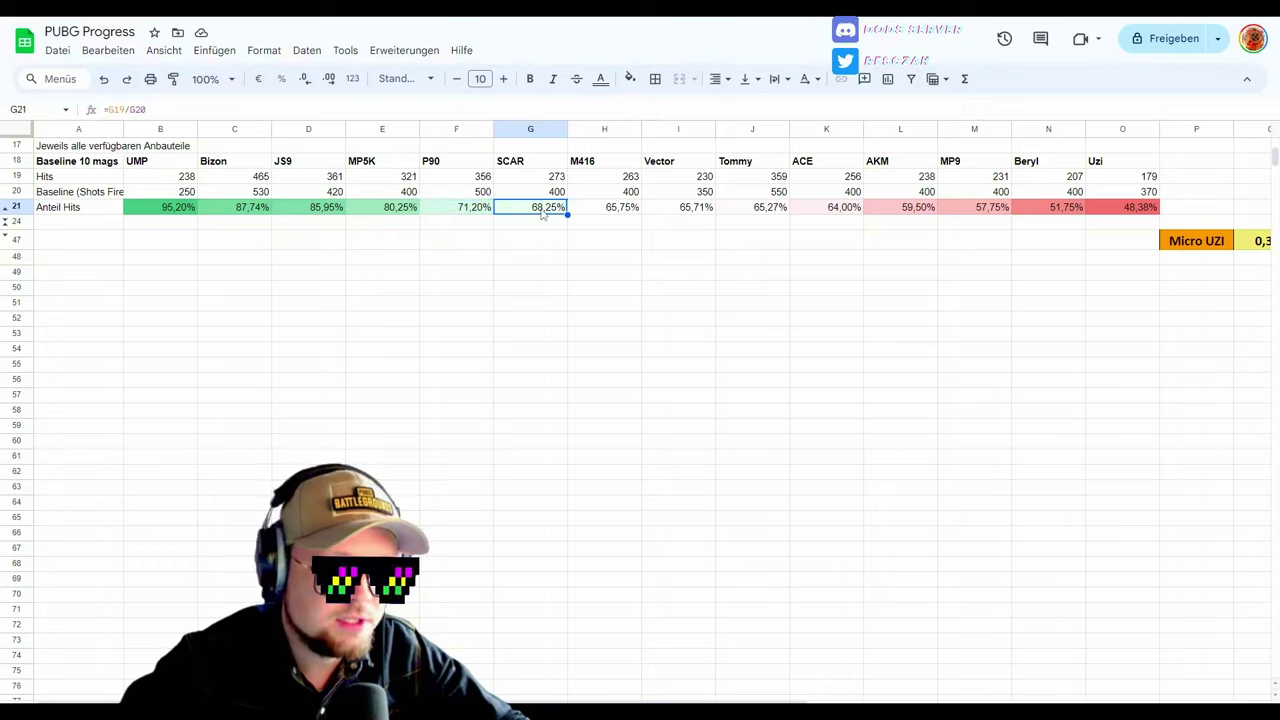
{"action": "left_click", "coordinate": [609, 212]}
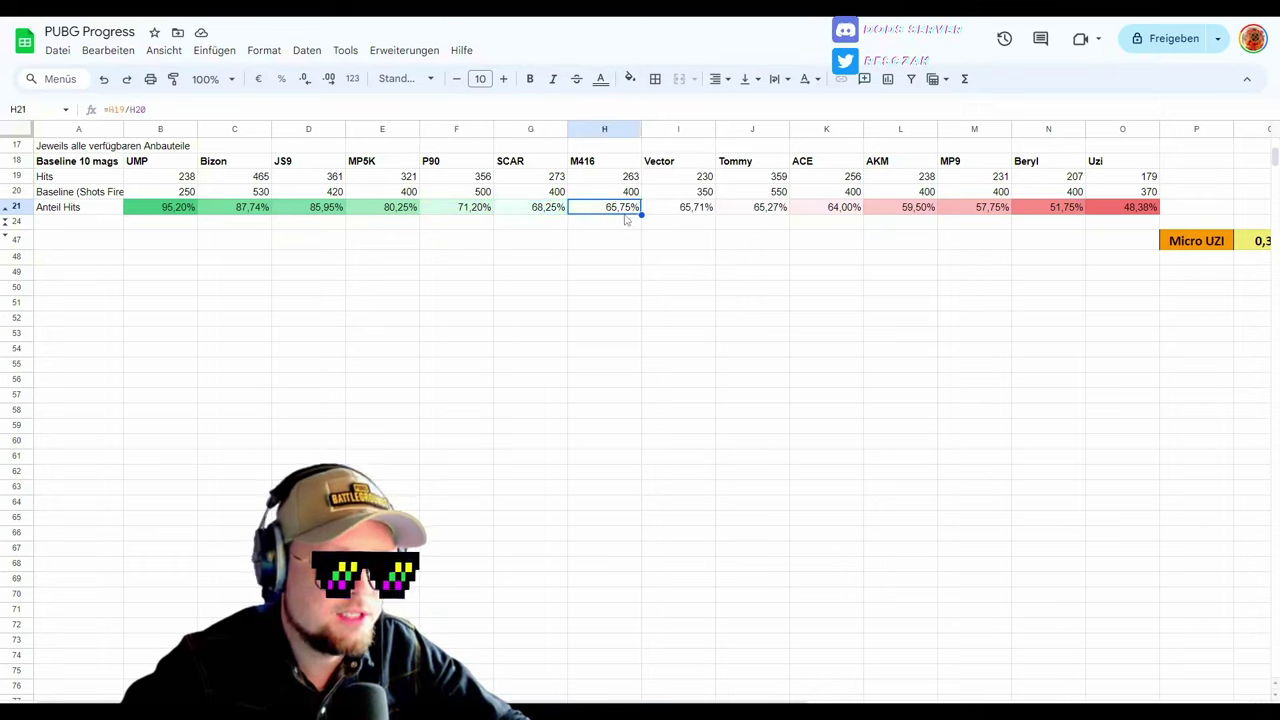
{"action": "left_click", "coordinate": [688, 211]}
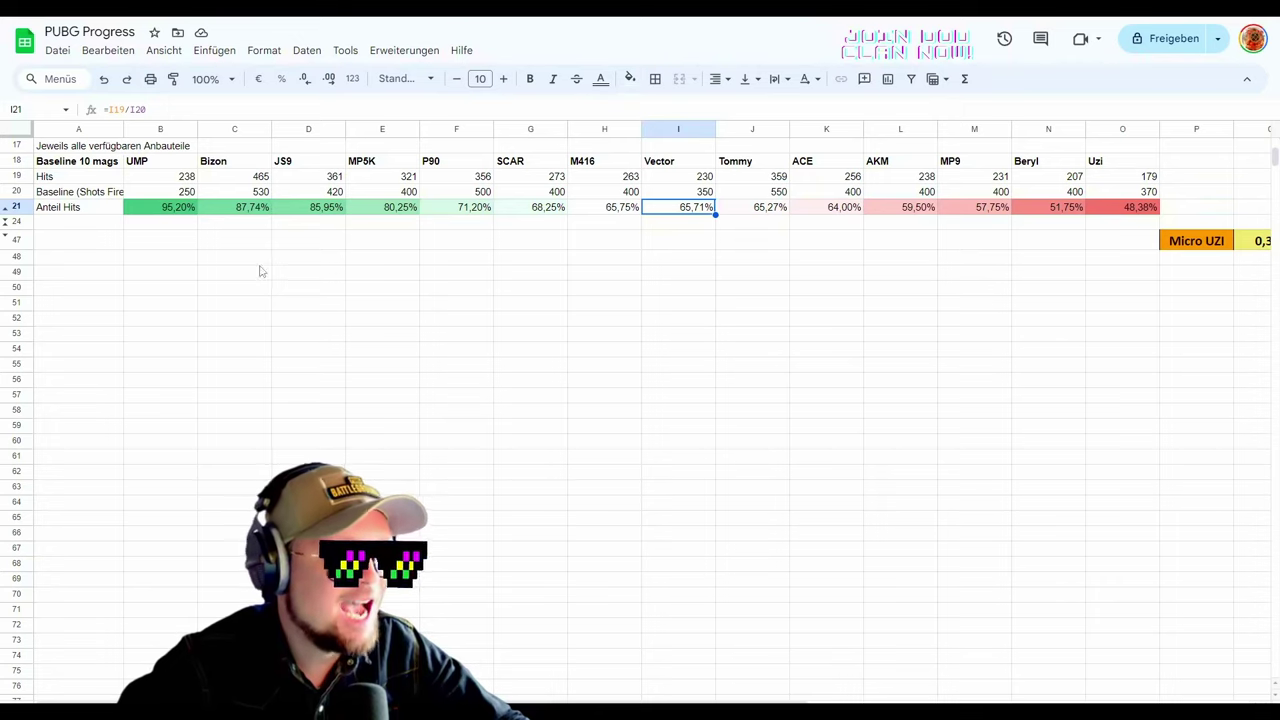
{"action": "left_click", "coordinate": [765, 210]}
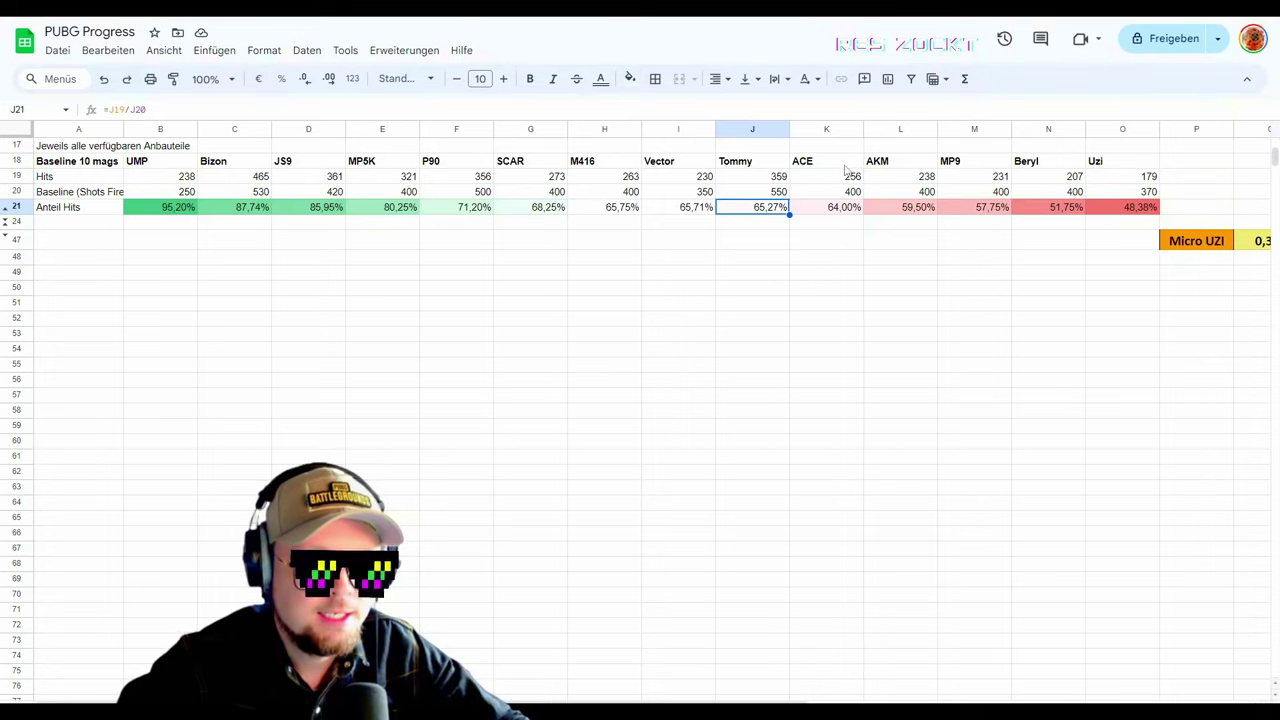
{"action": "left_click", "coordinate": [840, 212]}
{"action": "left_click", "coordinate": [930, 212]}
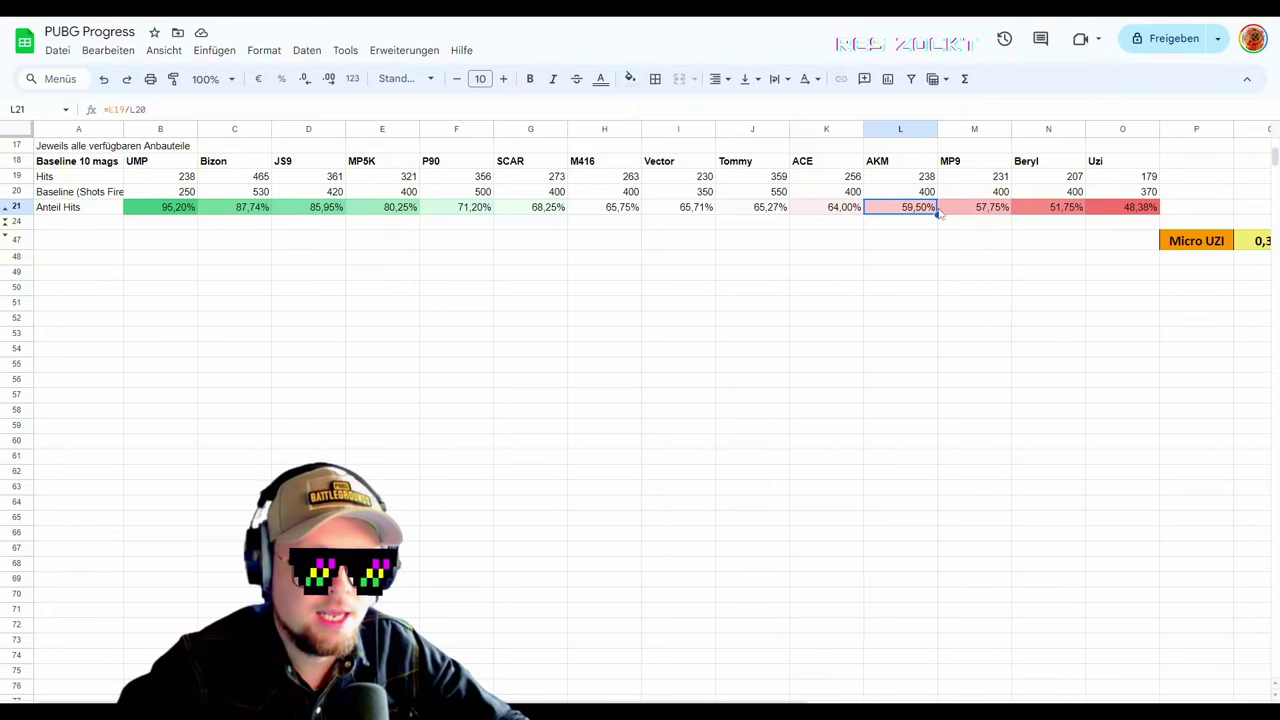
{"action": "left_click", "coordinate": [983, 211]}
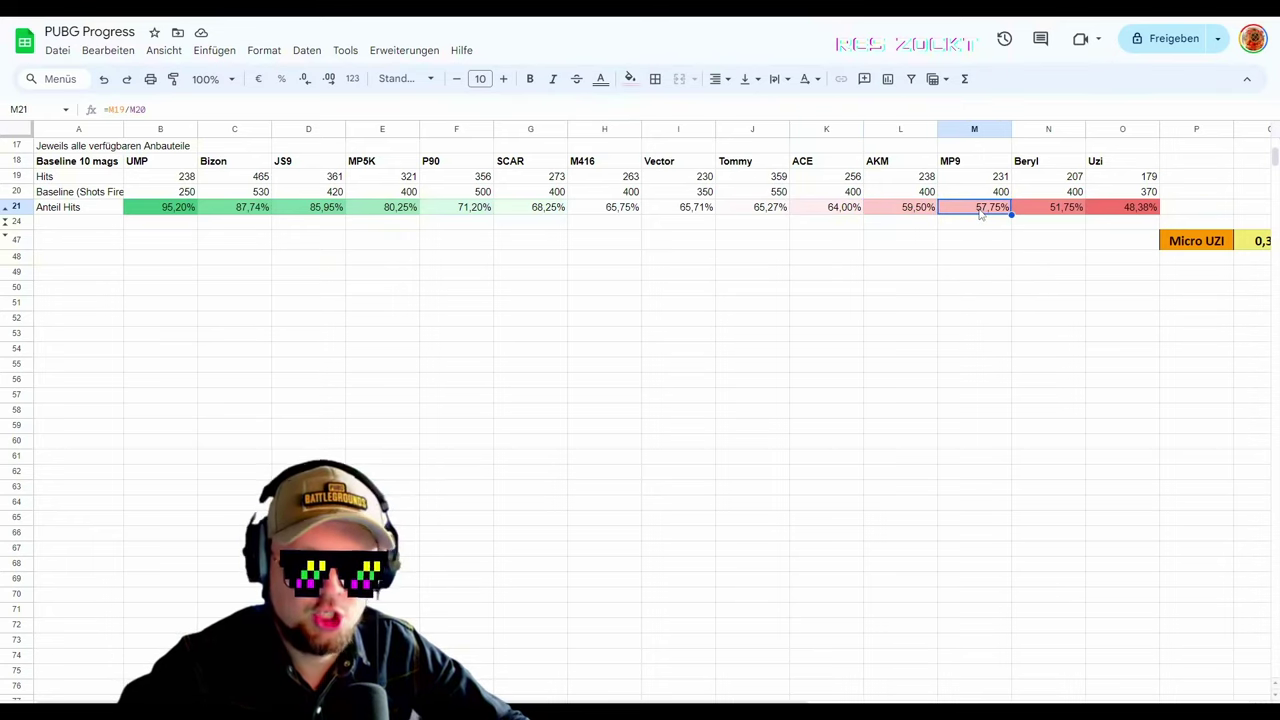
{"action": "left_click", "coordinate": [1051, 213]}
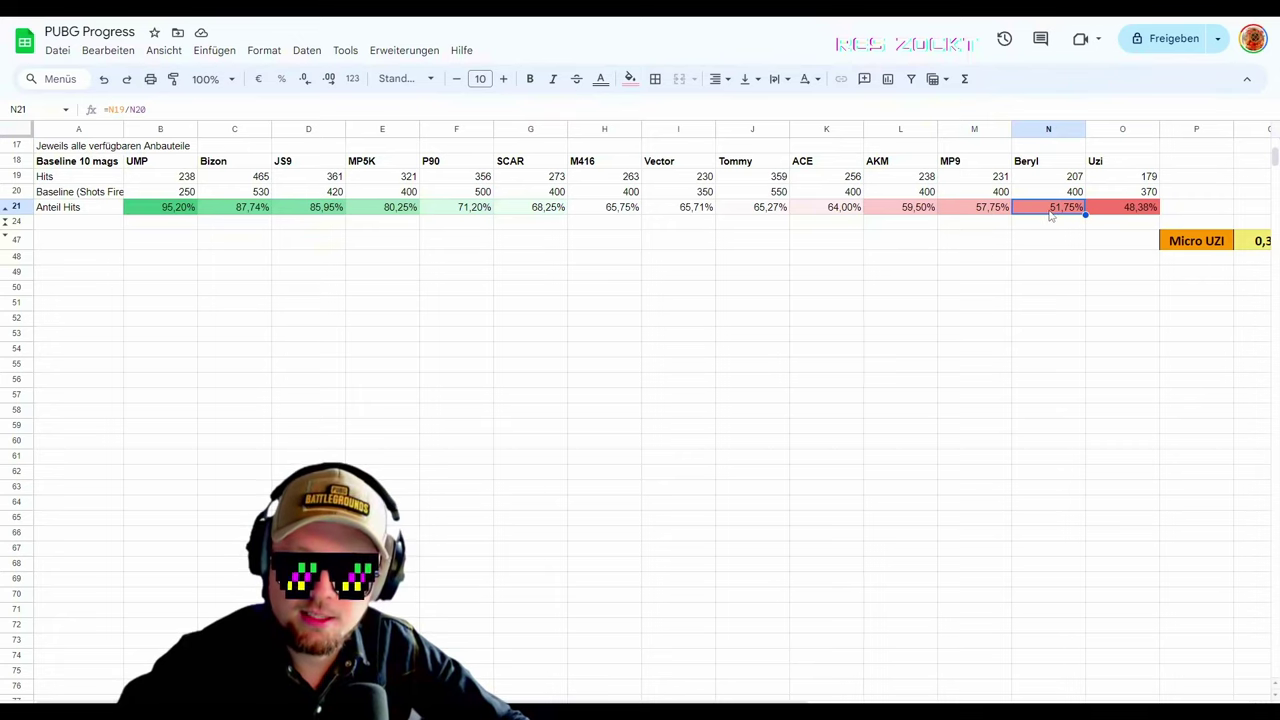
{"action": "left_click", "coordinate": [1132, 220]}
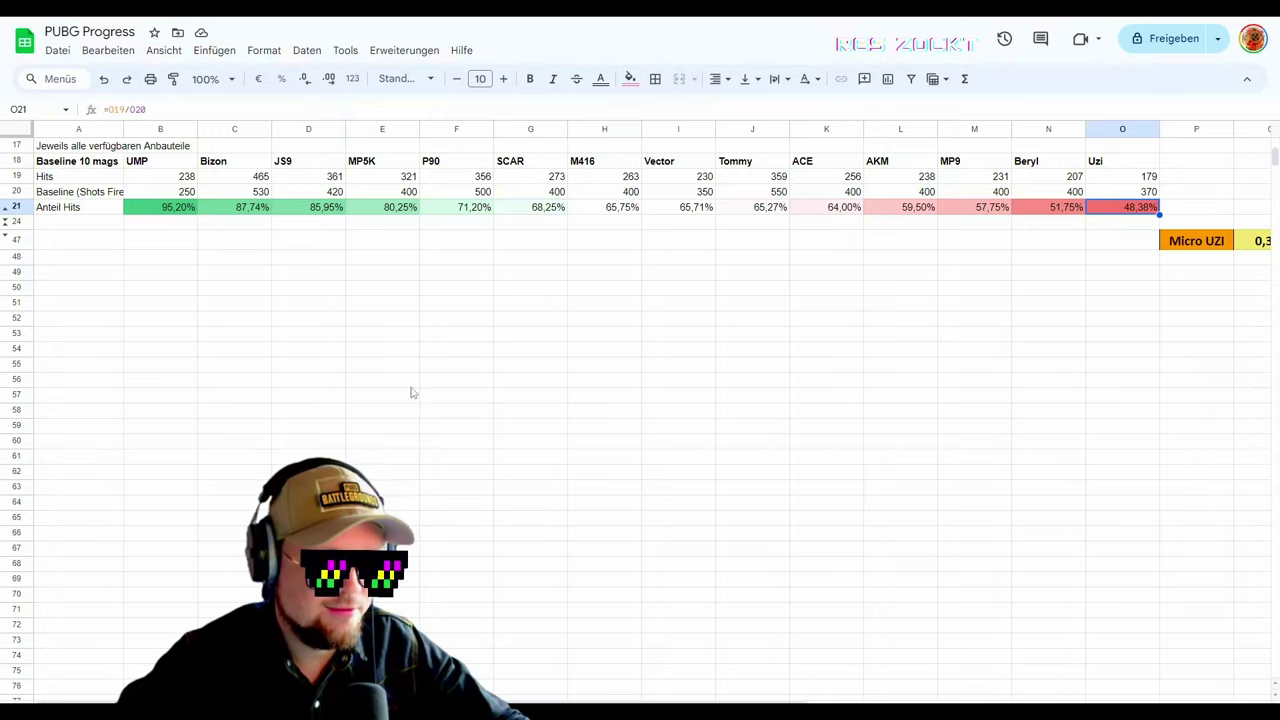
Step: Switch to the sheet with the player hit-area model and examine the Time To Kill values from the UMP through the MP9
{"action": "key", "text": "ctrl+Page_Up"}
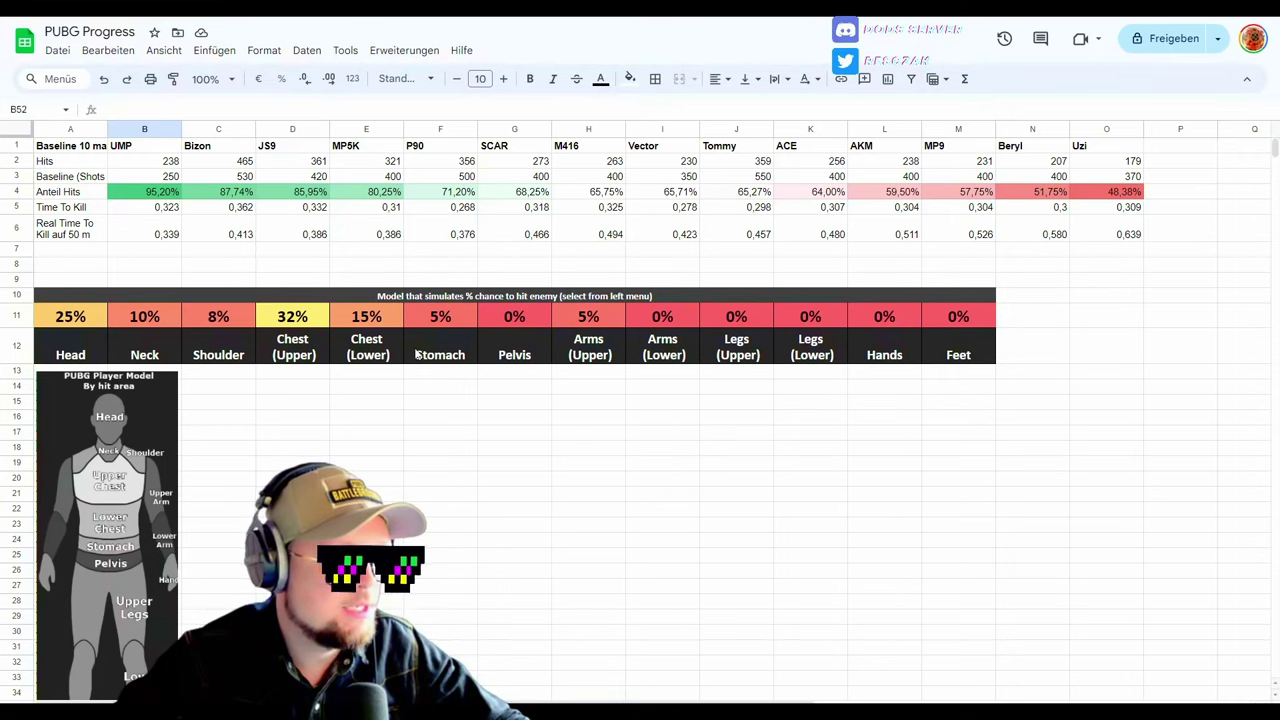
{"action": "left_click", "coordinate": [158, 211]}
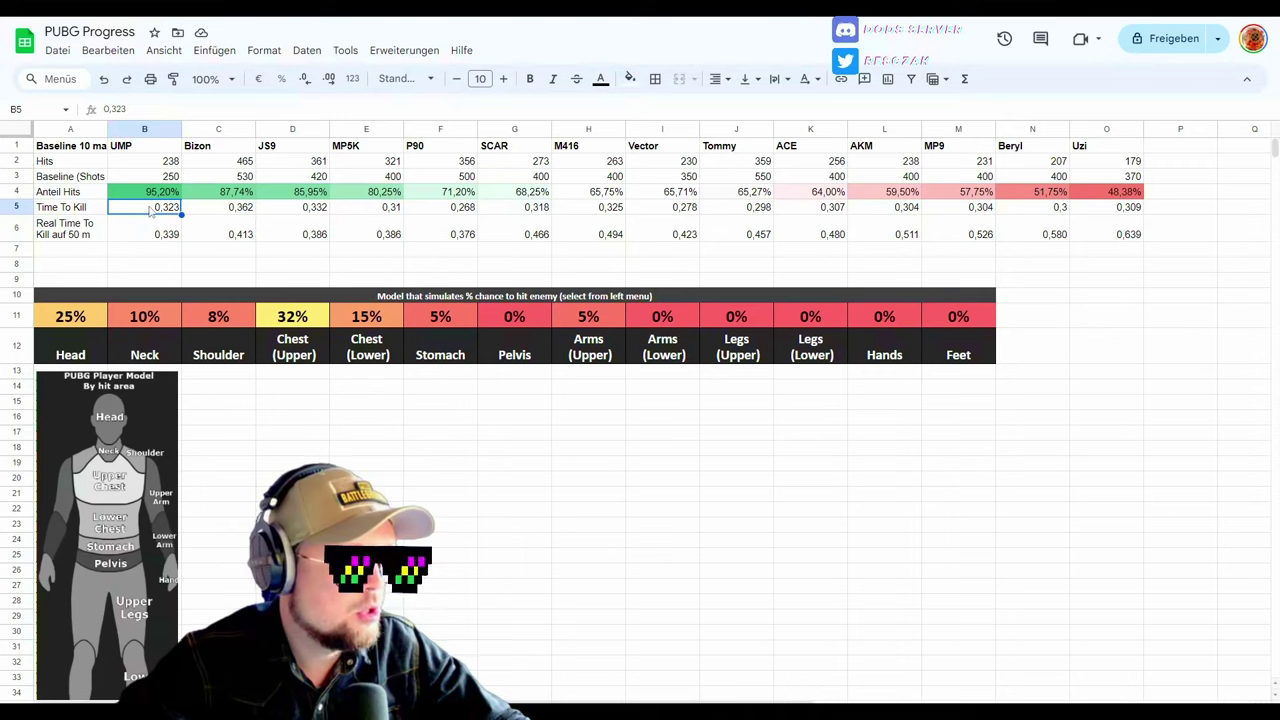
{"action": "left_click", "coordinate": [220, 211]}
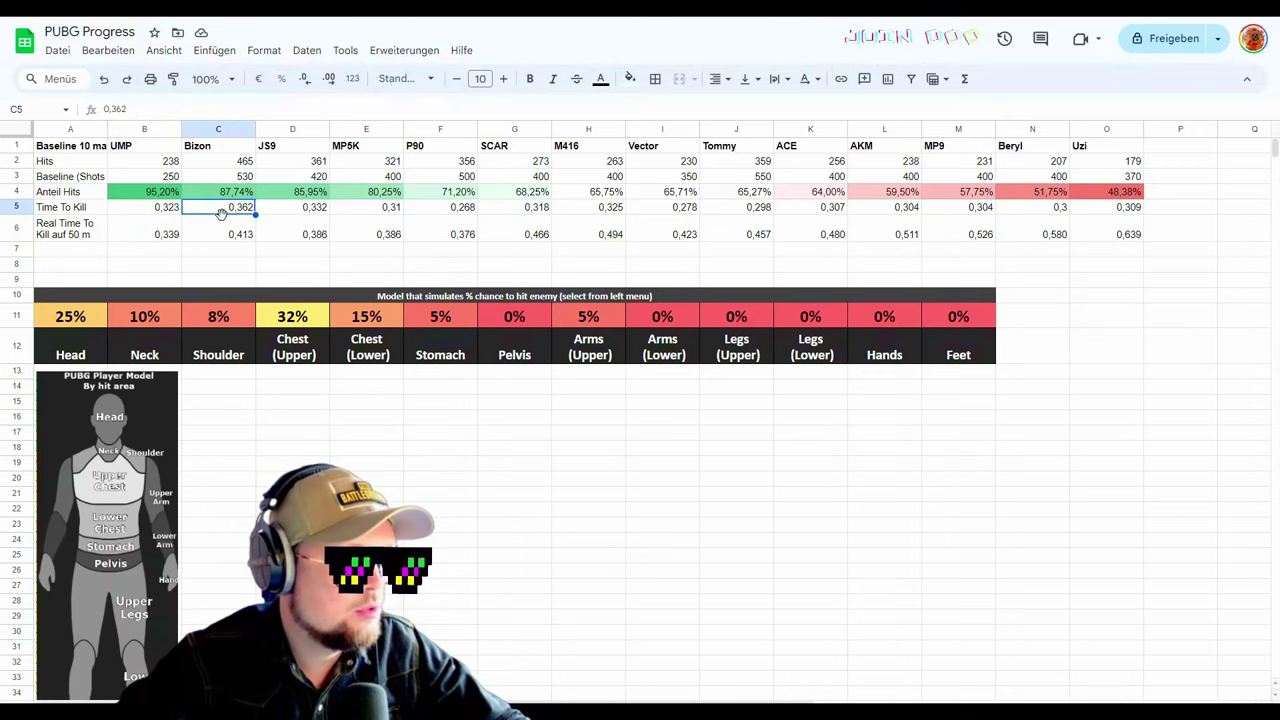
{"action": "left_click", "coordinate": [314, 211]}
{"action": "left_click", "coordinate": [381, 213]}
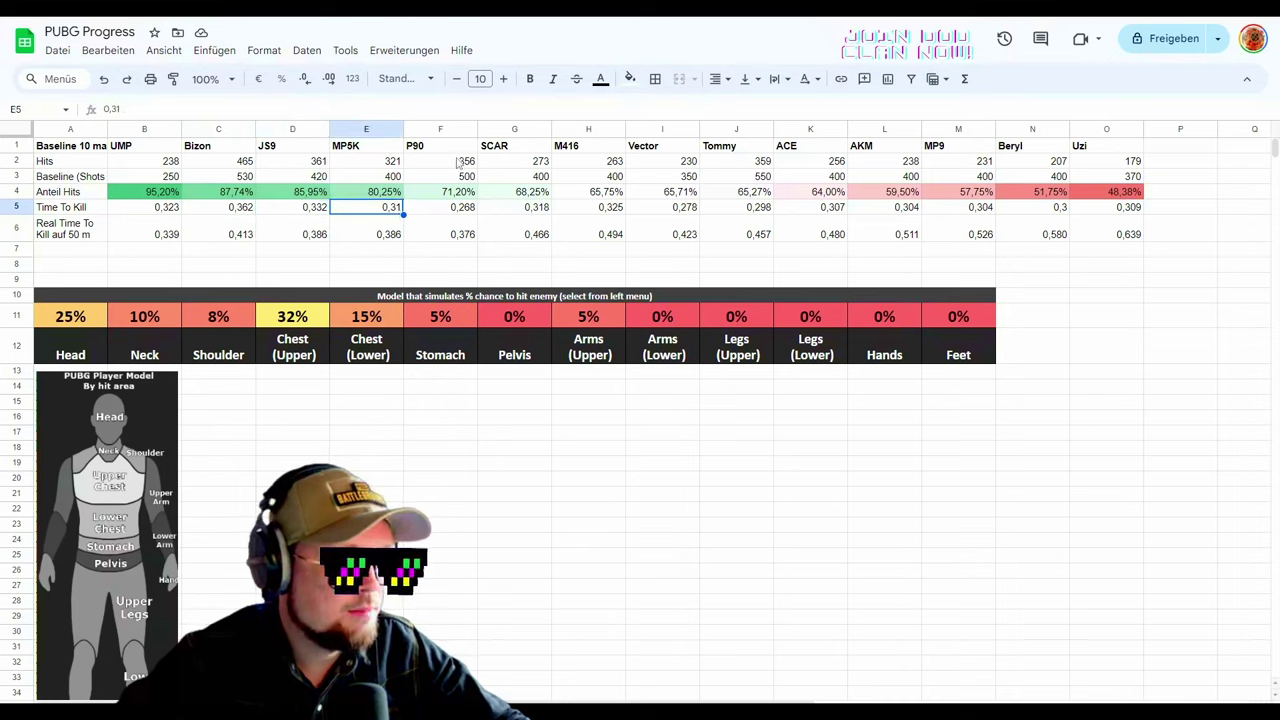
{"action": "left_click", "coordinate": [462, 211]}
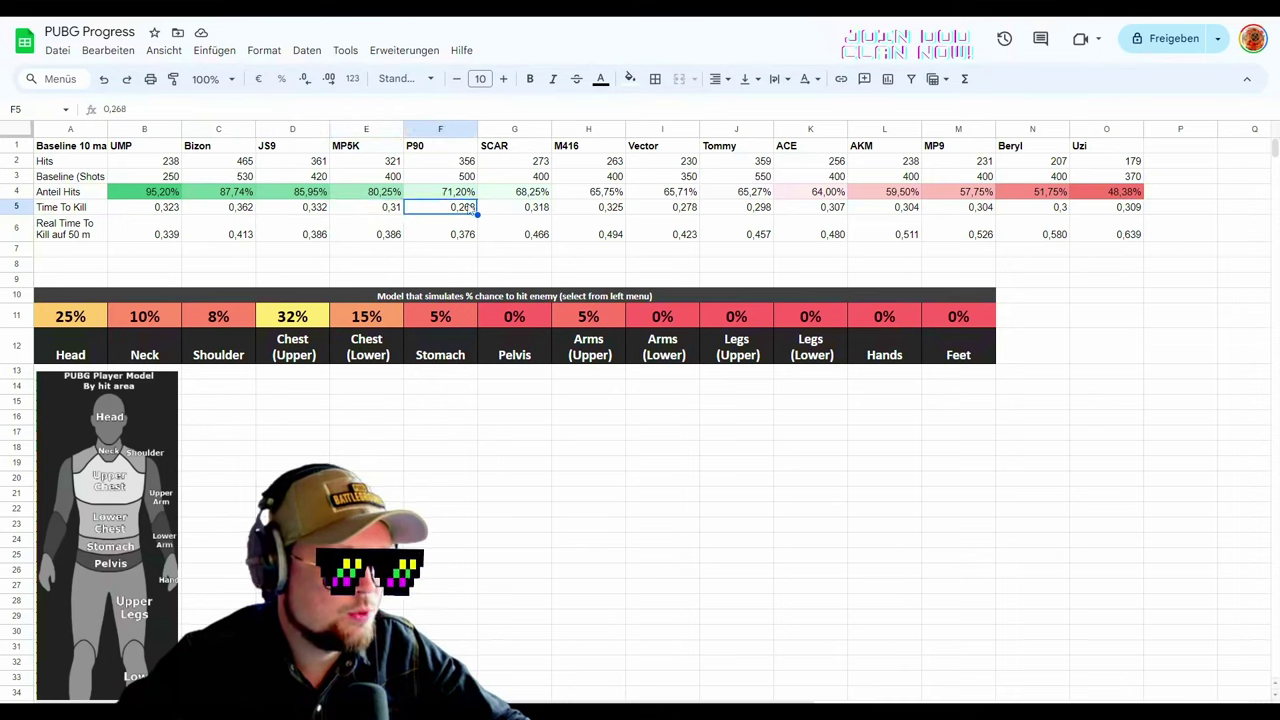
{"action": "left_click", "coordinate": [516, 214]}
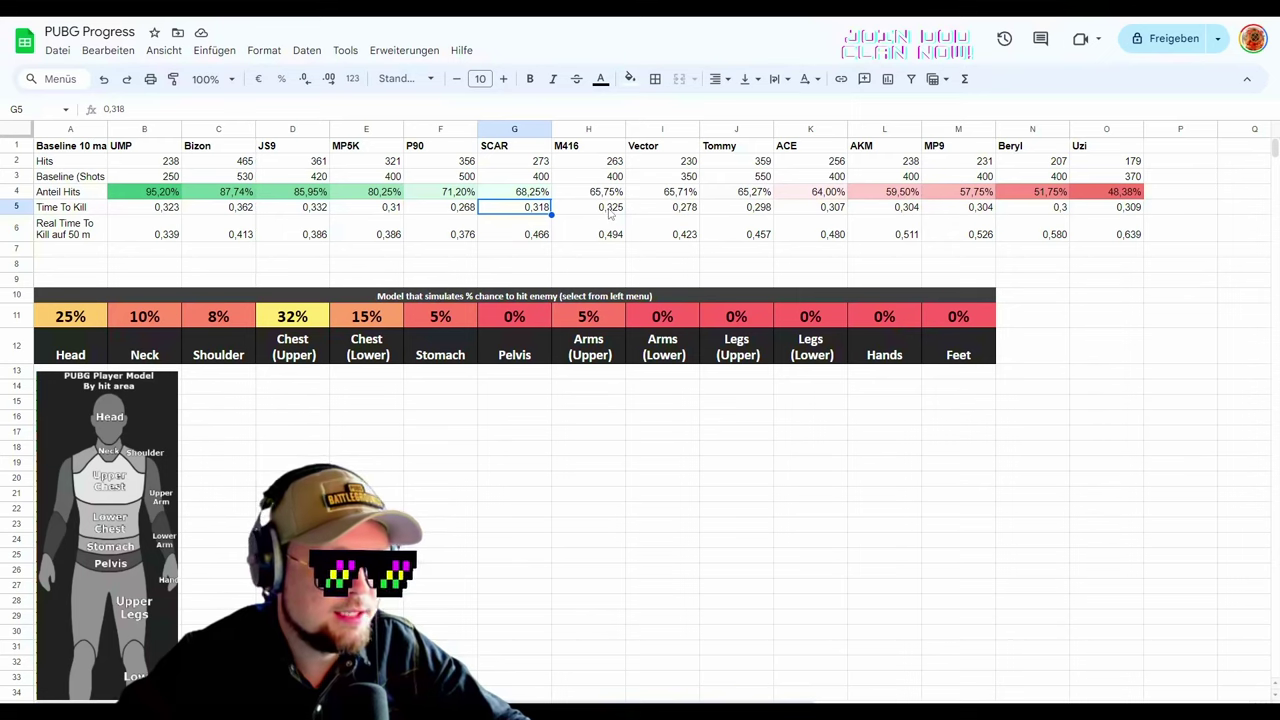
{"action": "left_click", "coordinate": [695, 214]}
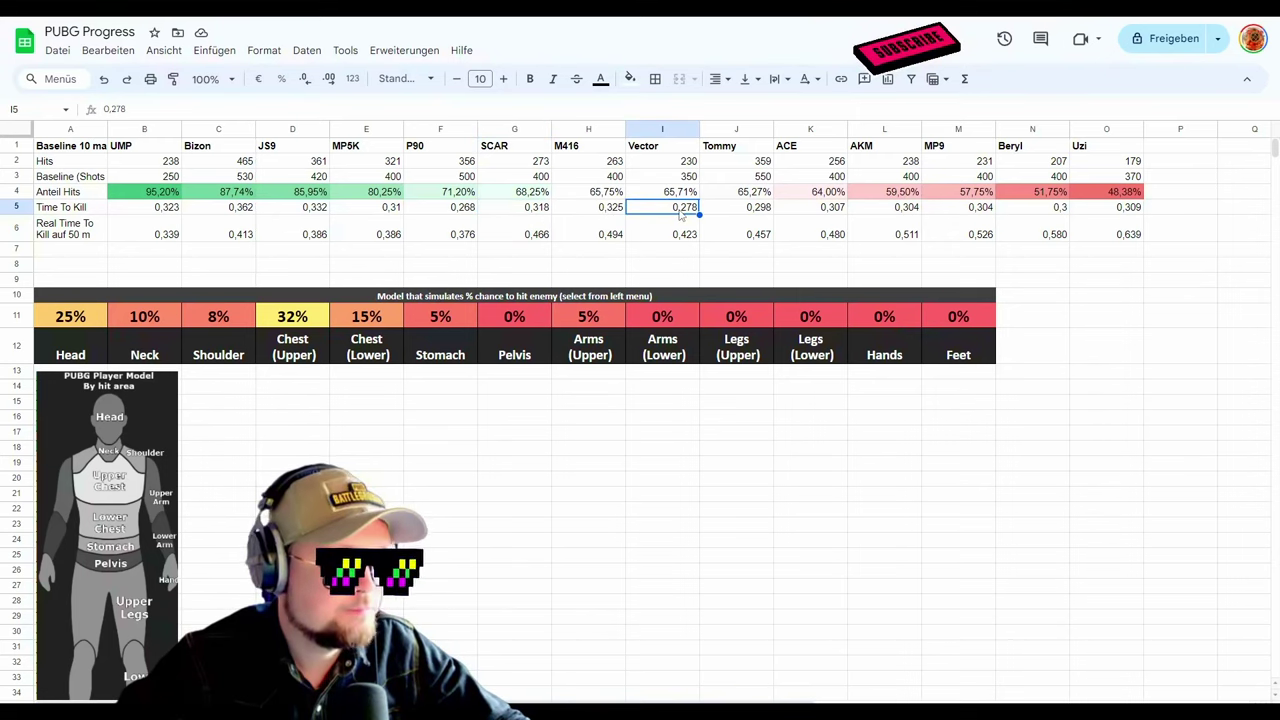
{"action": "left_click", "coordinate": [752, 218]}
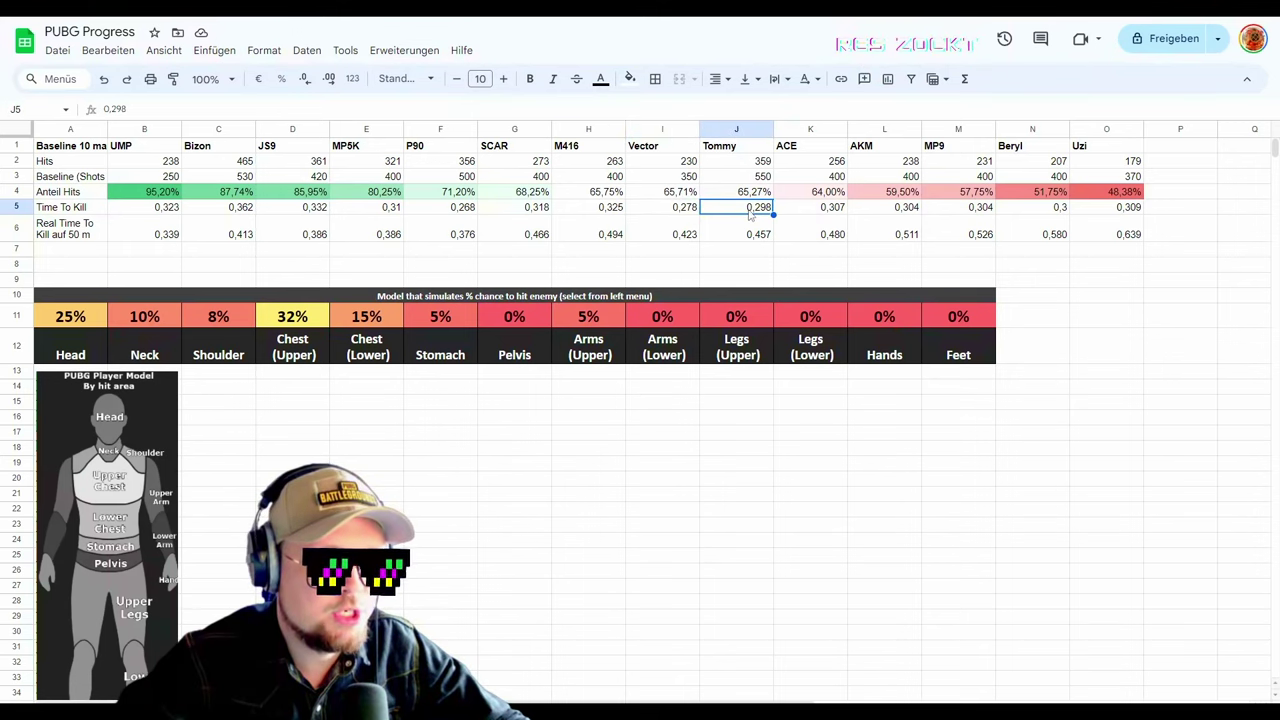
{"action": "left_click", "coordinate": [833, 212]}
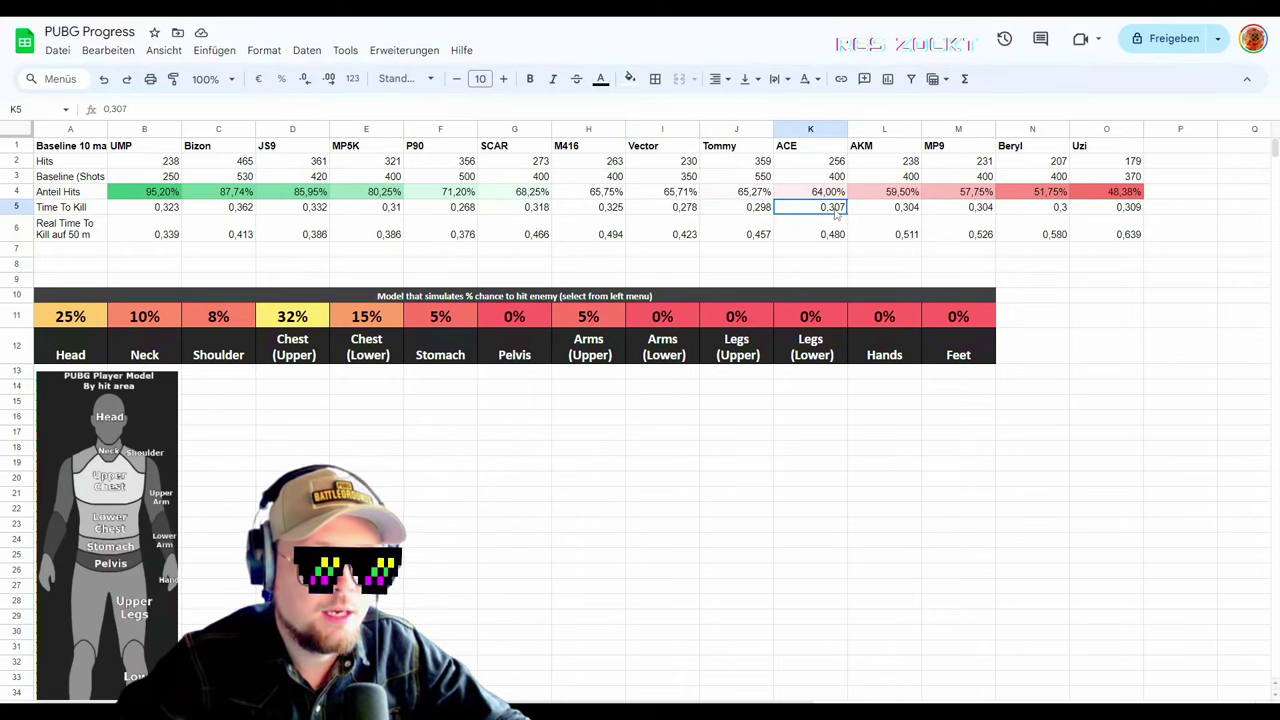
{"action": "left_click", "coordinate": [905, 212]}
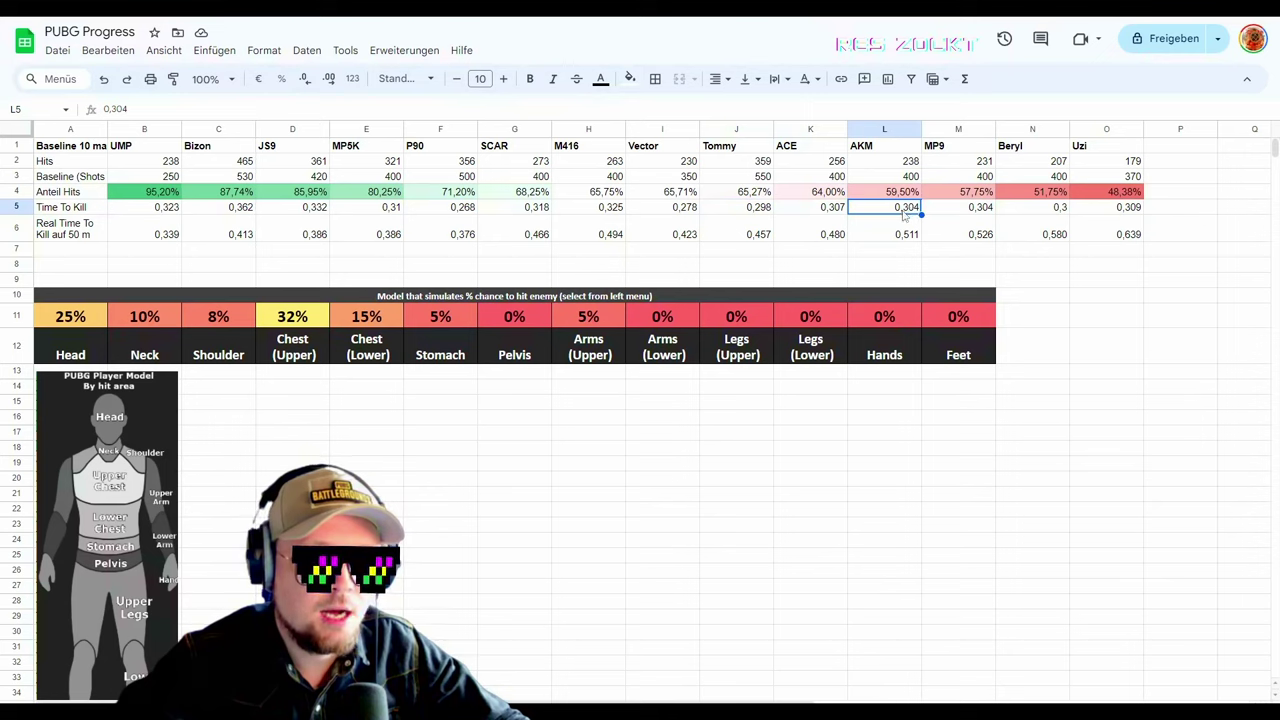
{"action": "left_click", "coordinate": [957, 214]}
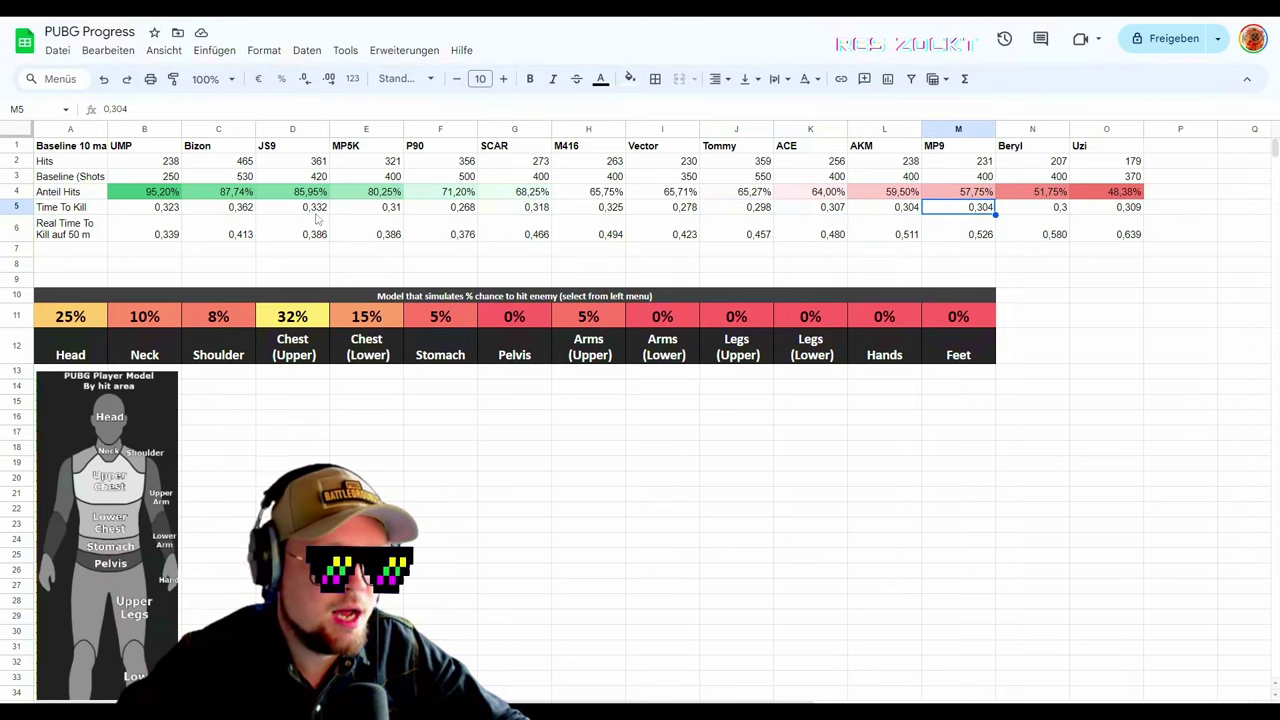
Step: Compare the Time To Kill values of the Tommy, Vector and Bizon
{"action": "left_click", "coordinate": [748, 212]}
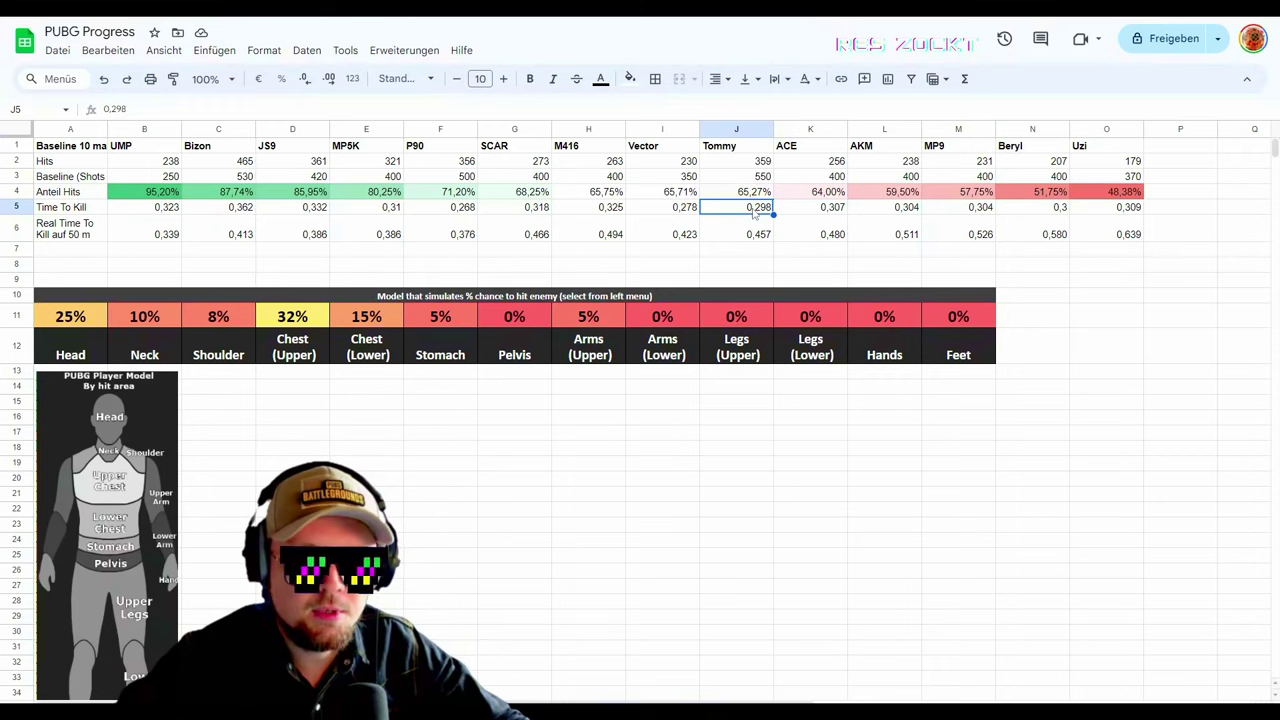
{"action": "left_click", "coordinate": [684, 212]}
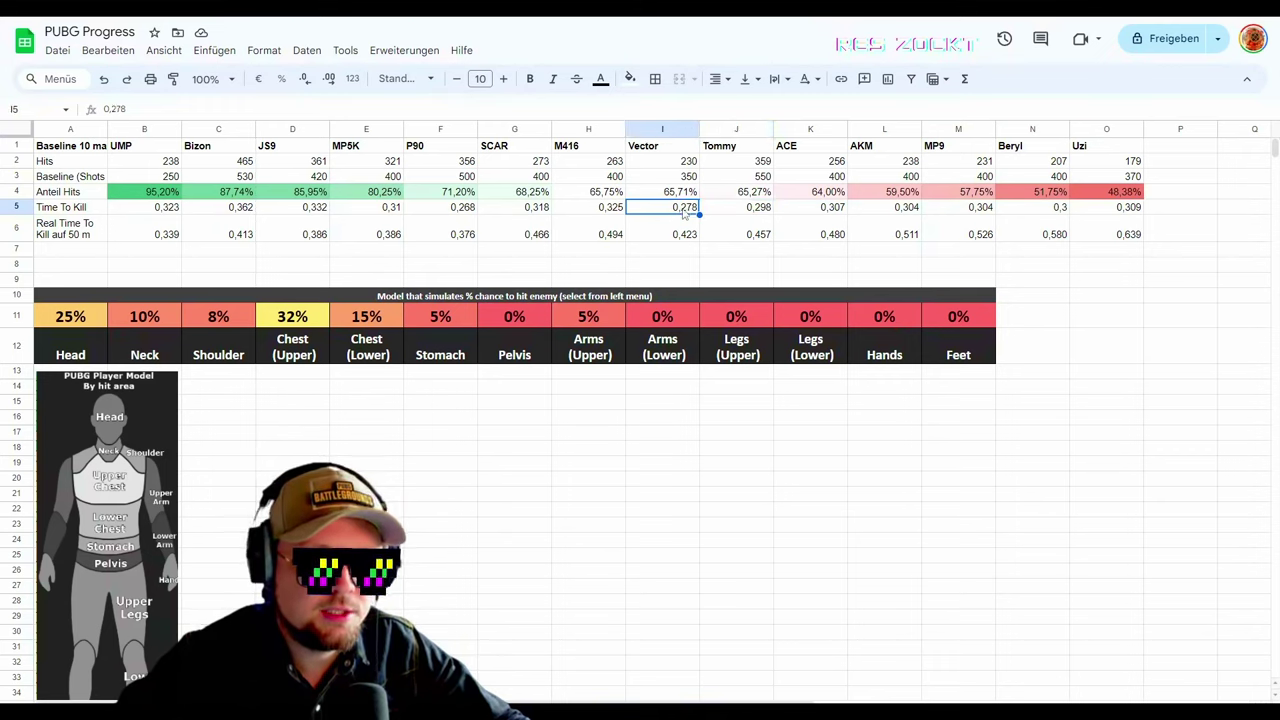
{"action": "left_click", "coordinate": [764, 212]}
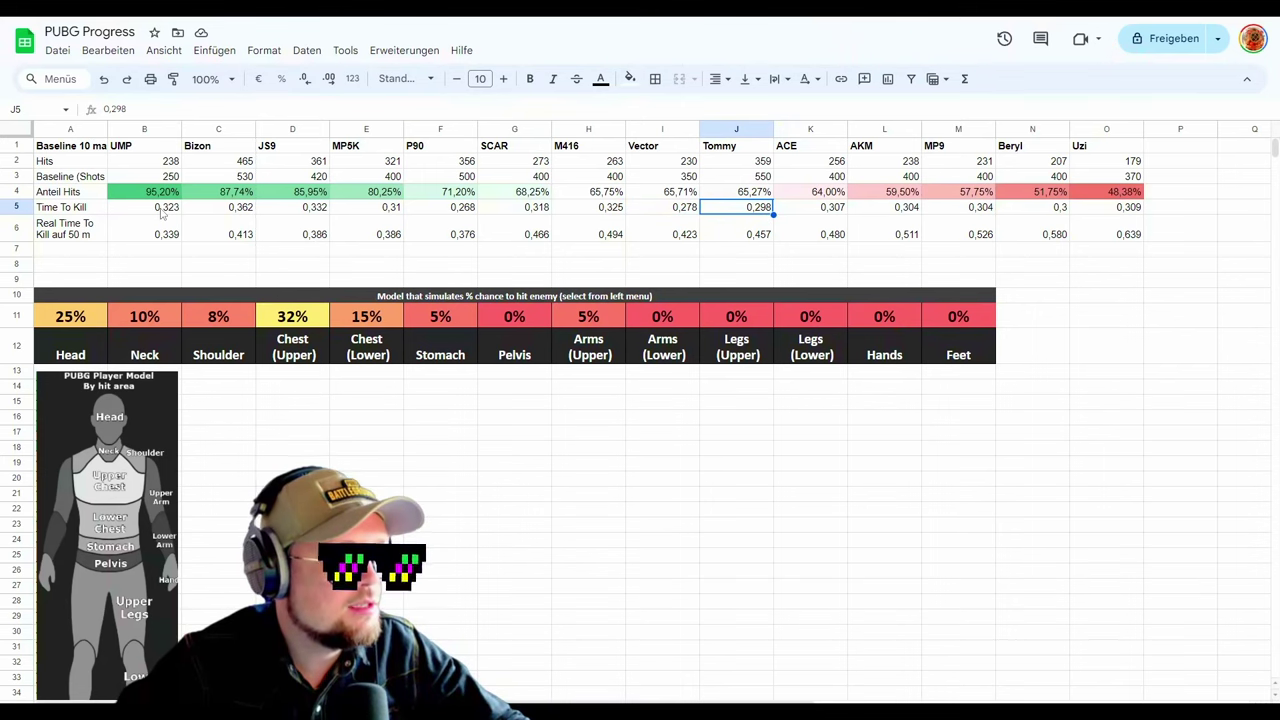
{"action": "left_click", "coordinate": [230, 212]}
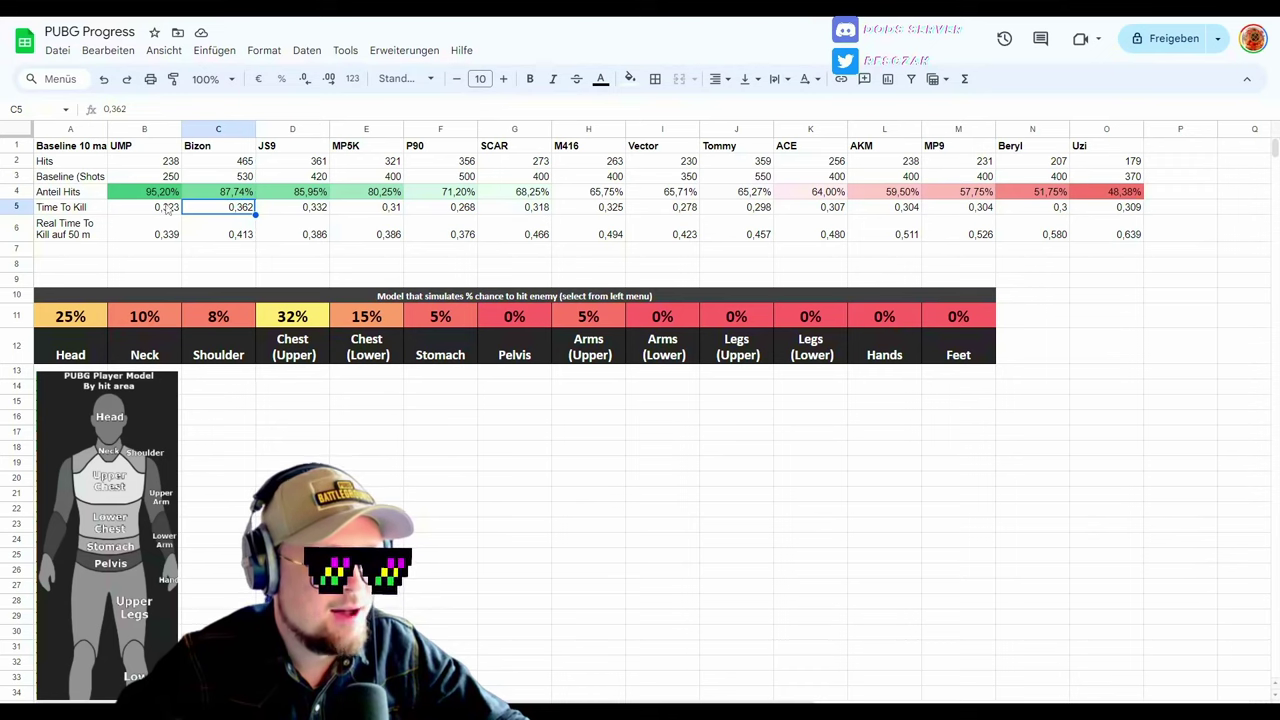
Step: Compare the UMP's Time To Kill with its Real Time To Kill at 50 m, and view the color-coded ranking table below the player model
{"action": "left_click", "coordinate": [159, 234]}
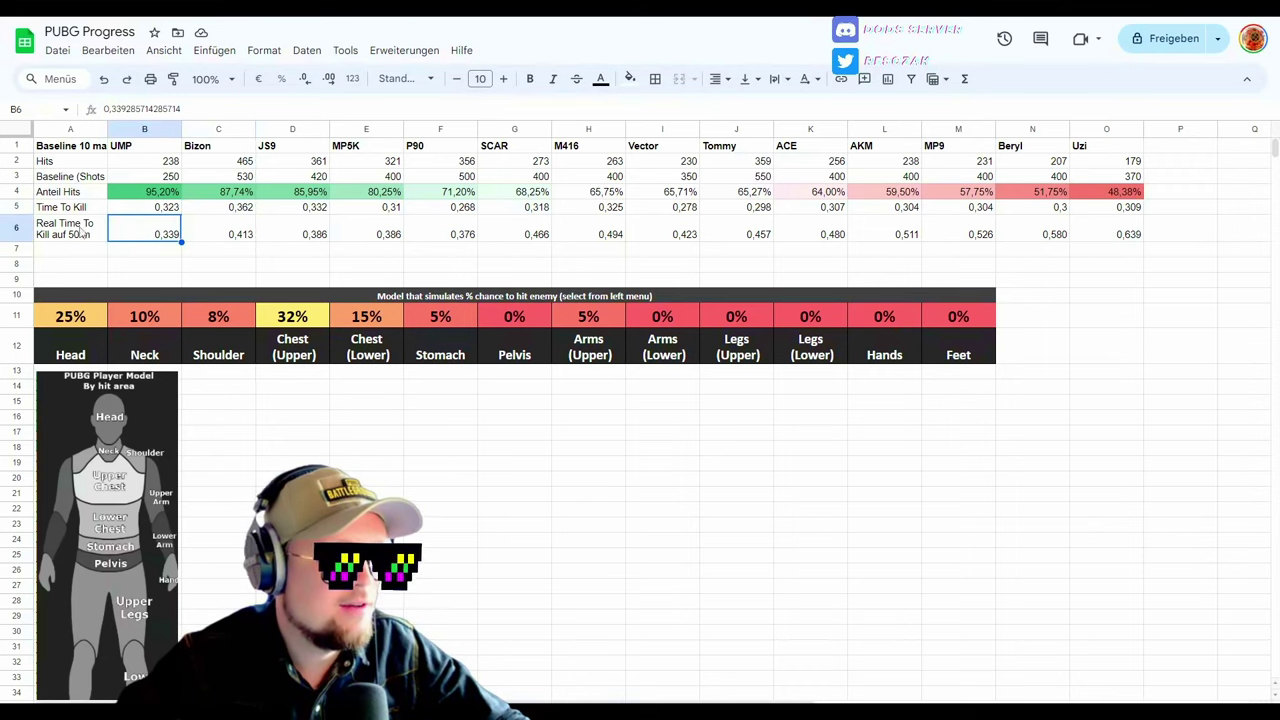
{"action": "left_click", "coordinate": [158, 207]}
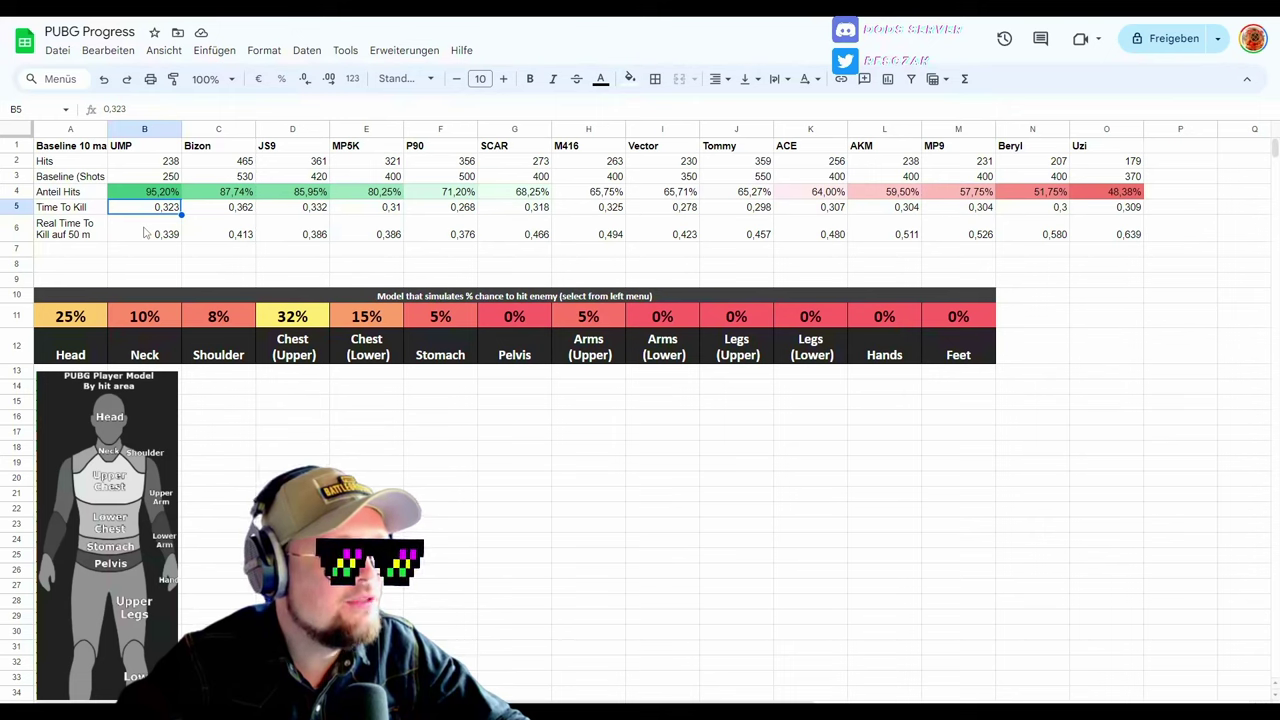
{"action": "left_click", "coordinate": [162, 233]}
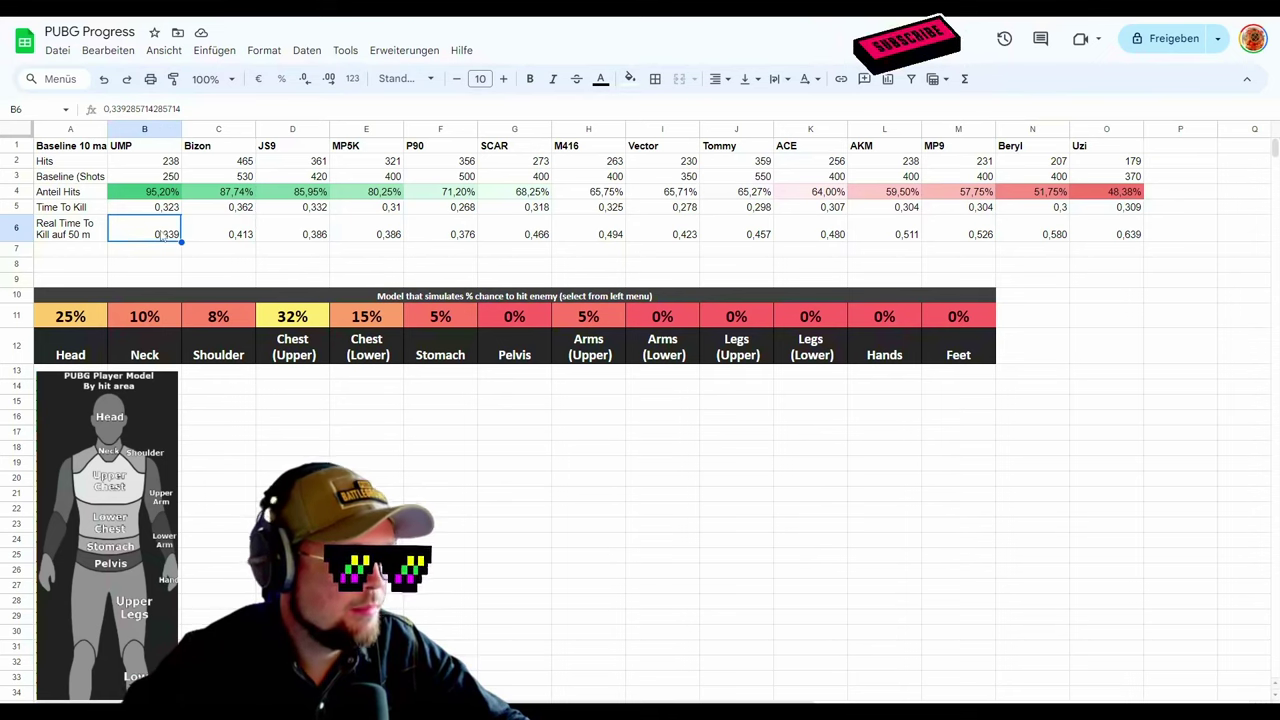
{"action": "scroll", "coordinate": [237, 343], "scroll_direction": "down", "scroll_amount": 6}
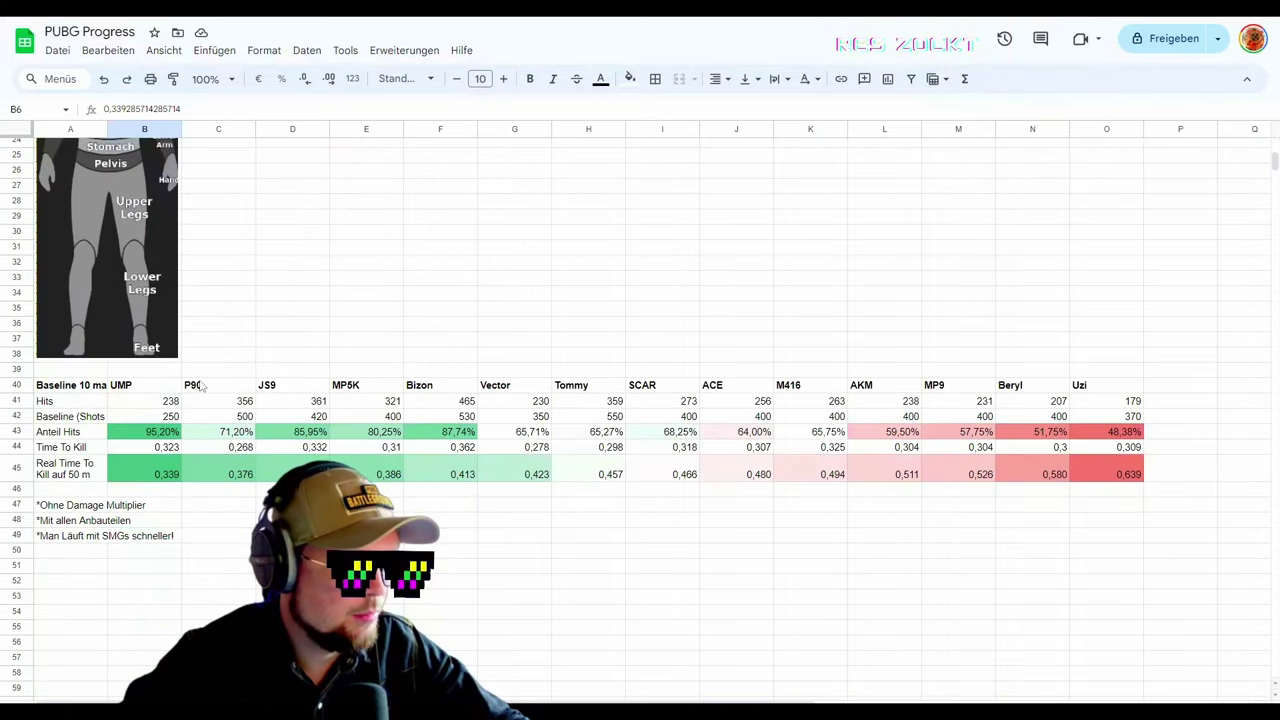
Step: Compare the UMP and P90 in the ranking table by Real Time To Kill at 50 m and by Anteil Hits
{"action": "left_click", "coordinate": [162, 477]}
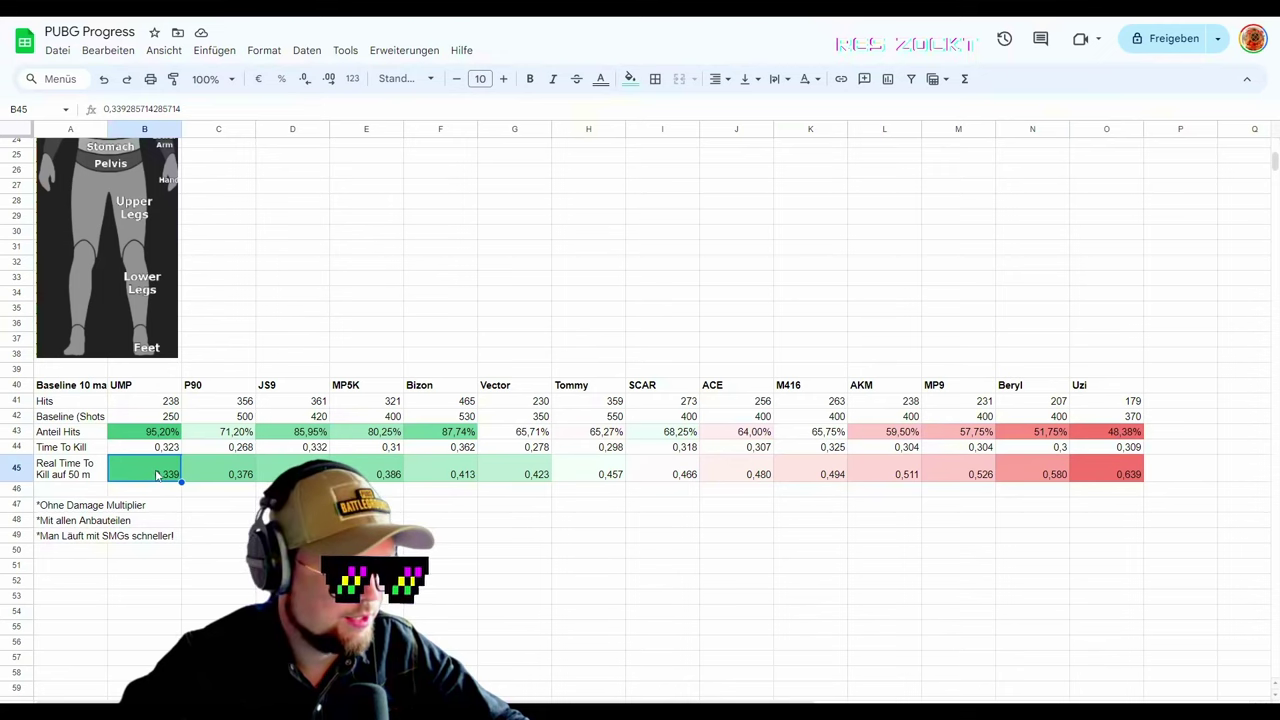
{"action": "left_click", "coordinate": [226, 479]}
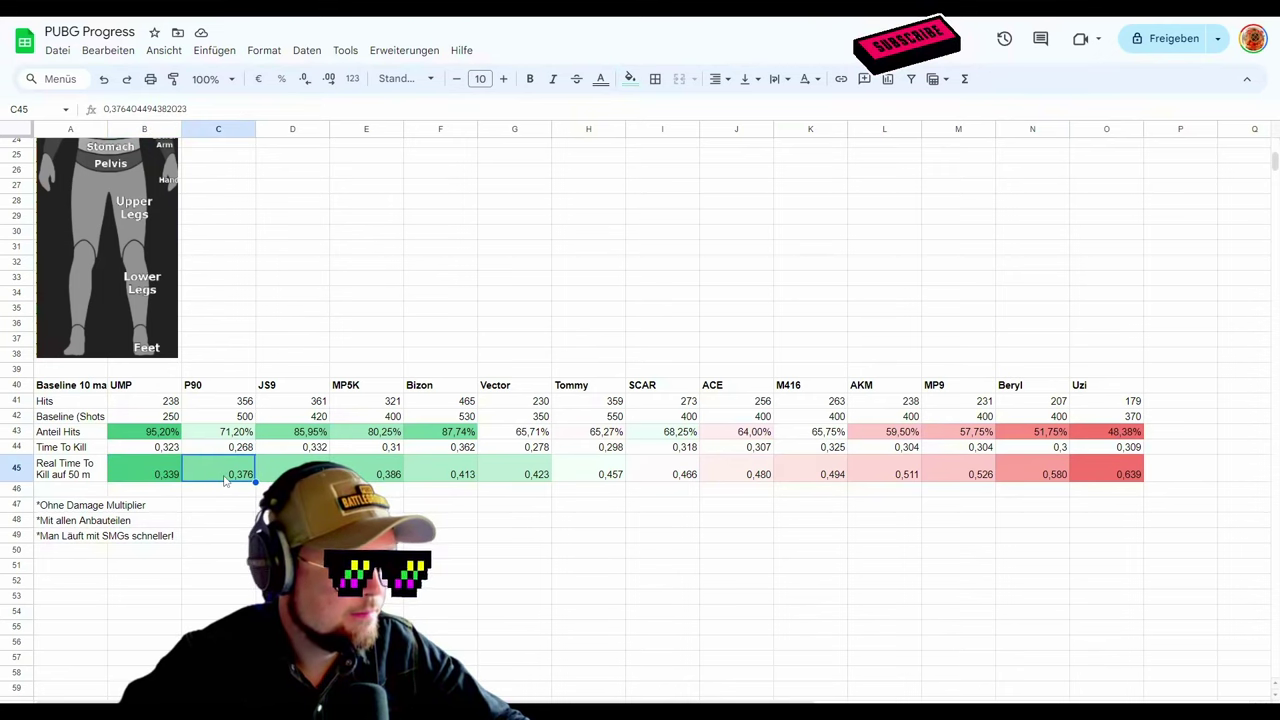
{"action": "left_click", "coordinate": [145, 478]}
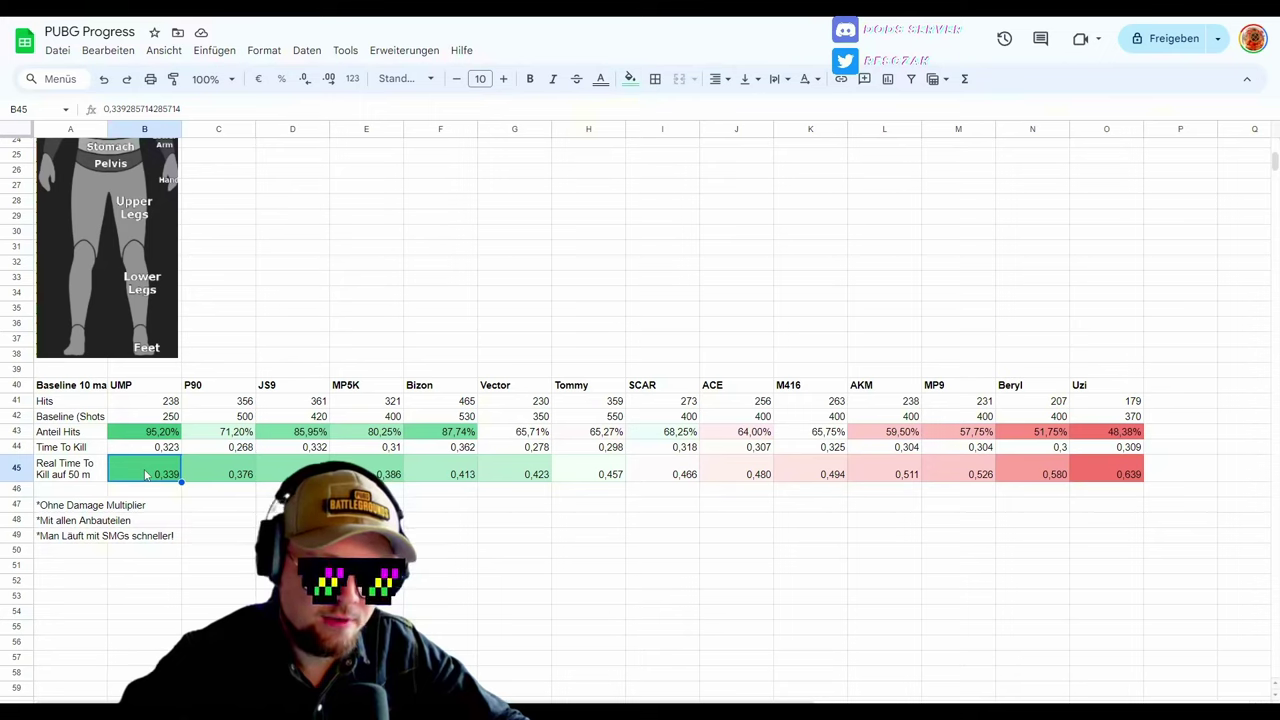
{"action": "left_click", "coordinate": [231, 474]}
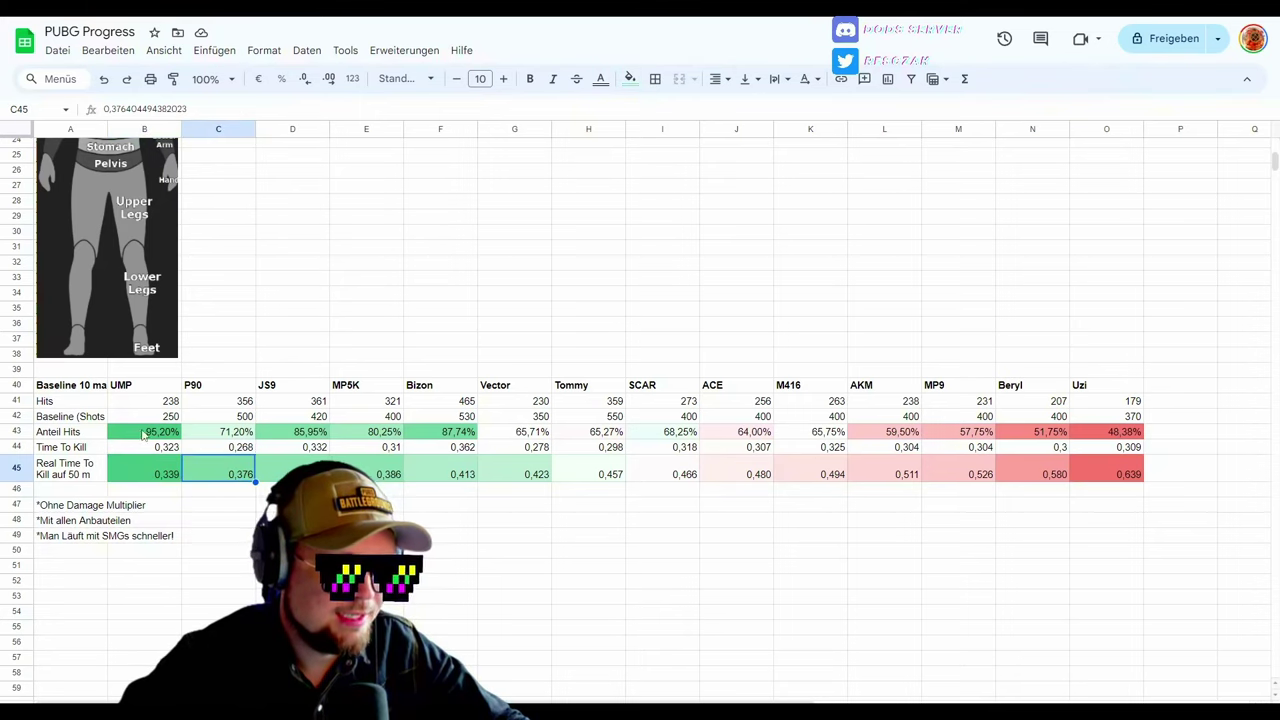
{"action": "left_click", "coordinate": [145, 433]}
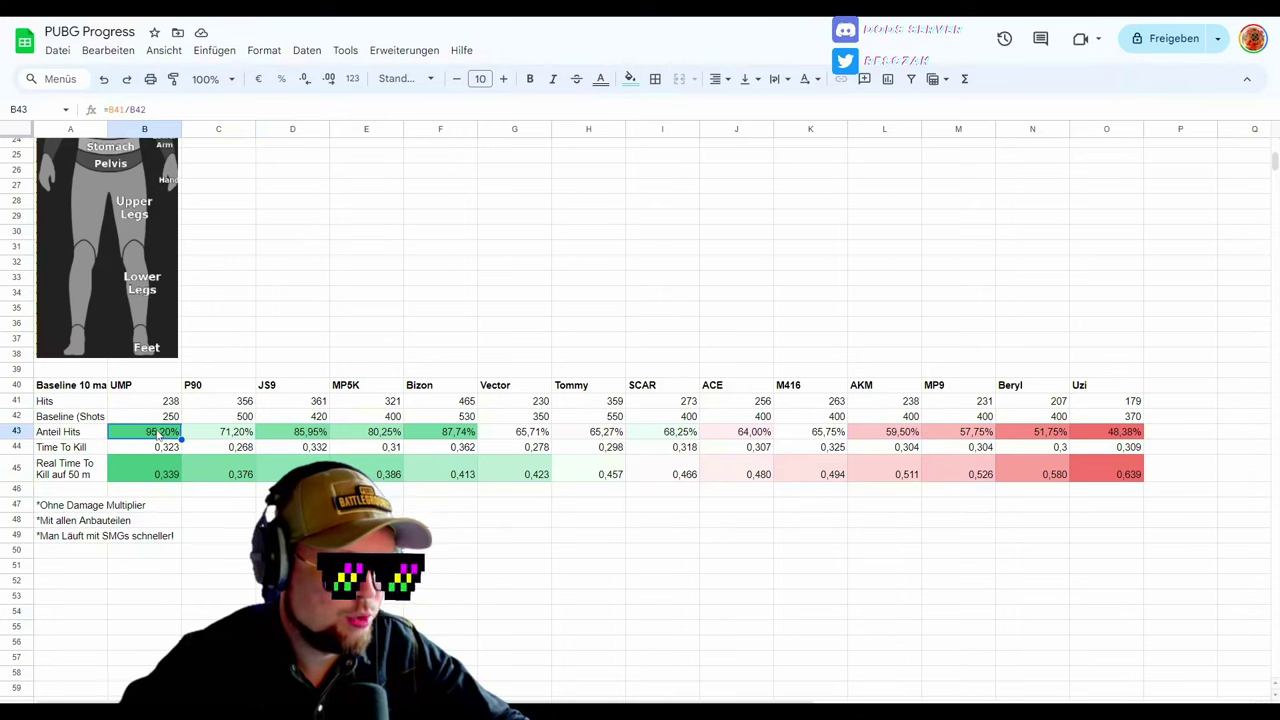
{"action": "left_click", "coordinate": [234, 432]}
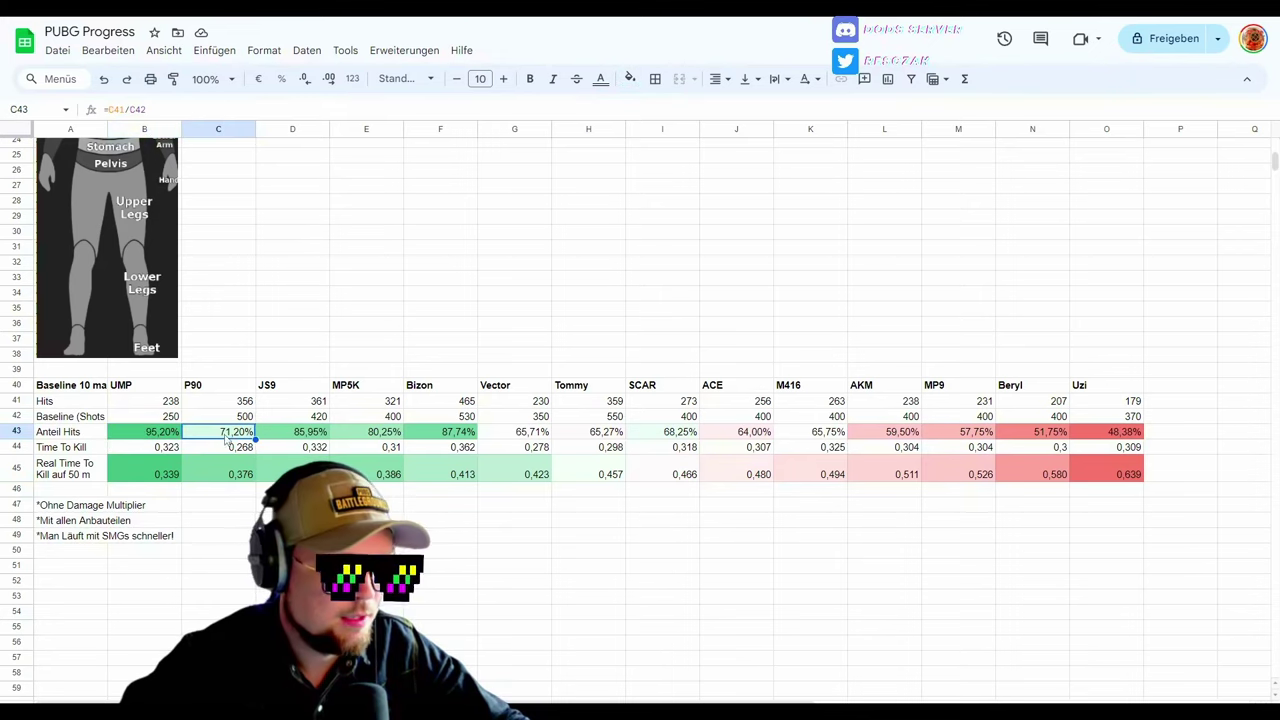
Step: Go through the Real Time To Kill values at 50 m in the ranking table from the JS9 to the SCAR
{"action": "left_click", "coordinate": [290, 468]}
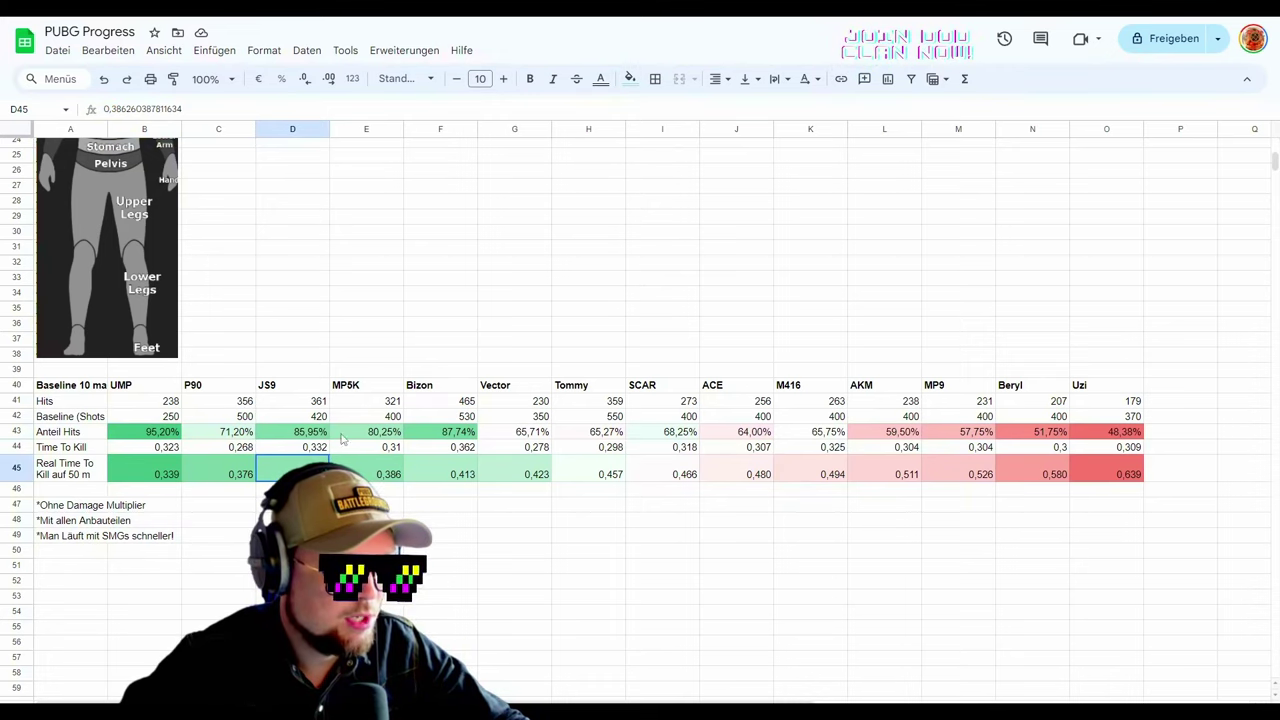
{"action": "left_click", "coordinate": [366, 474]}
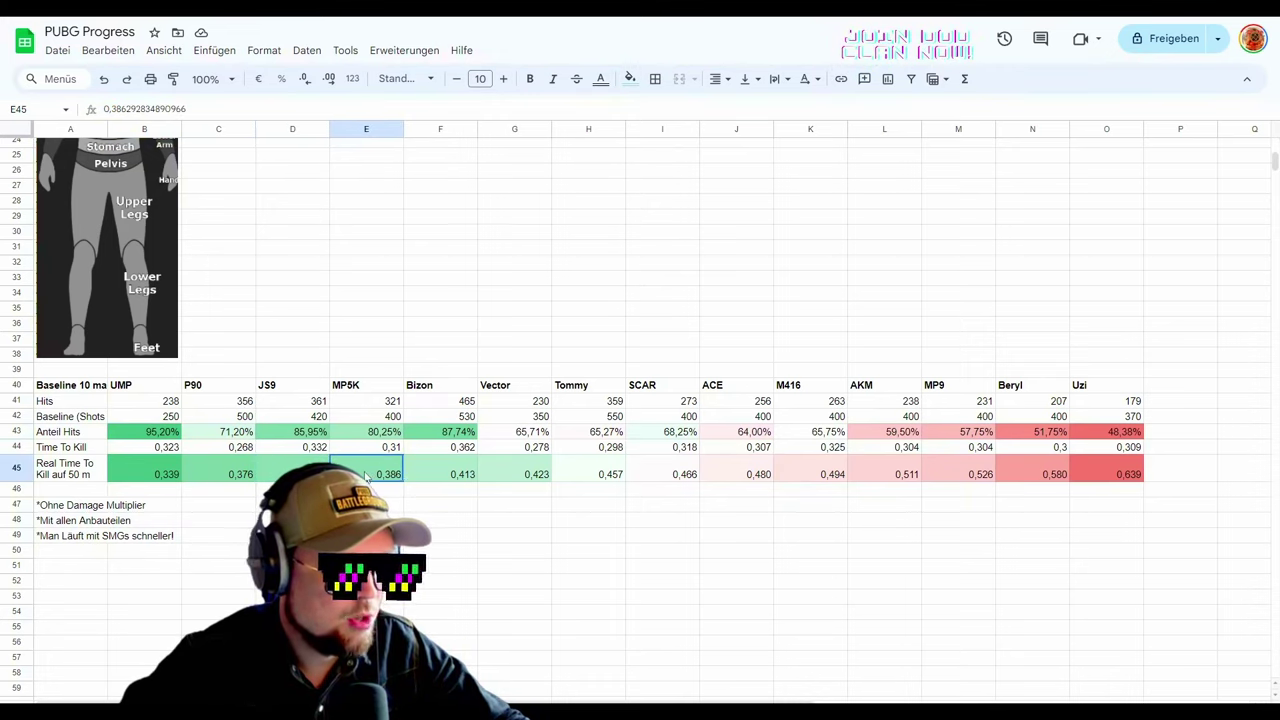
{"action": "left_click", "coordinate": [446, 478]}
{"action": "left_click", "coordinate": [529, 477]}
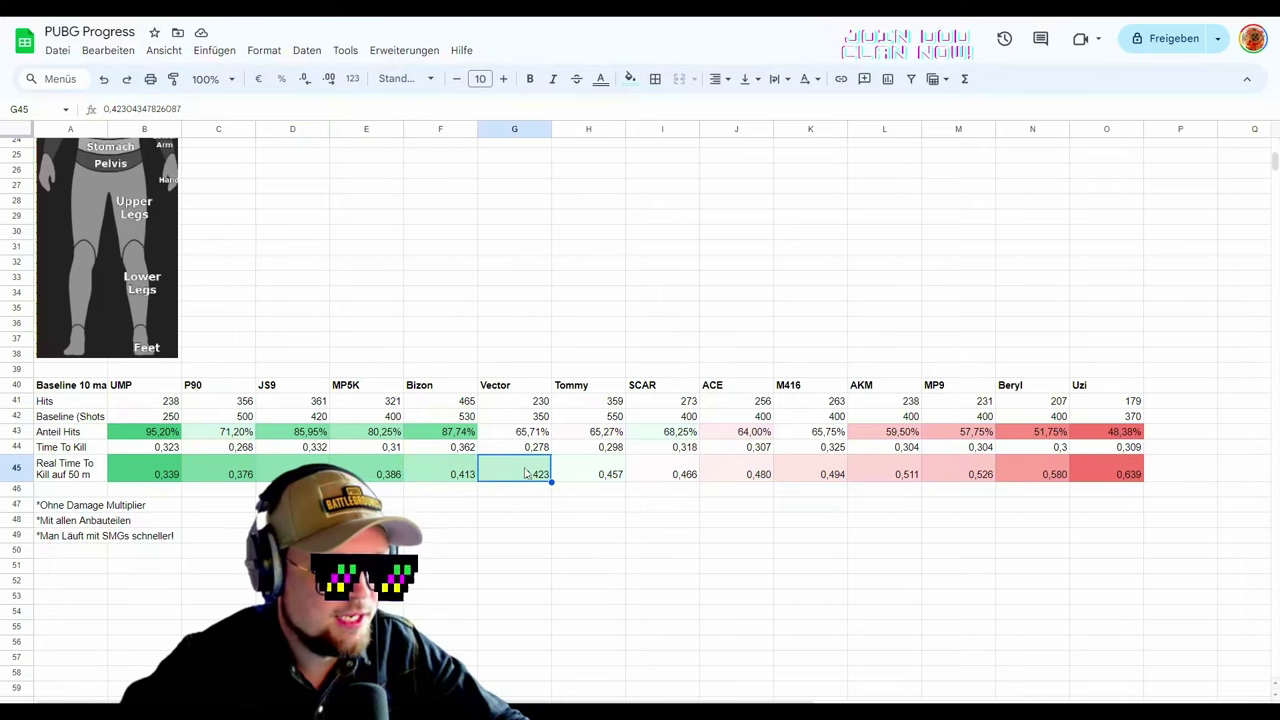
{"action": "left_click", "coordinate": [600, 477]}
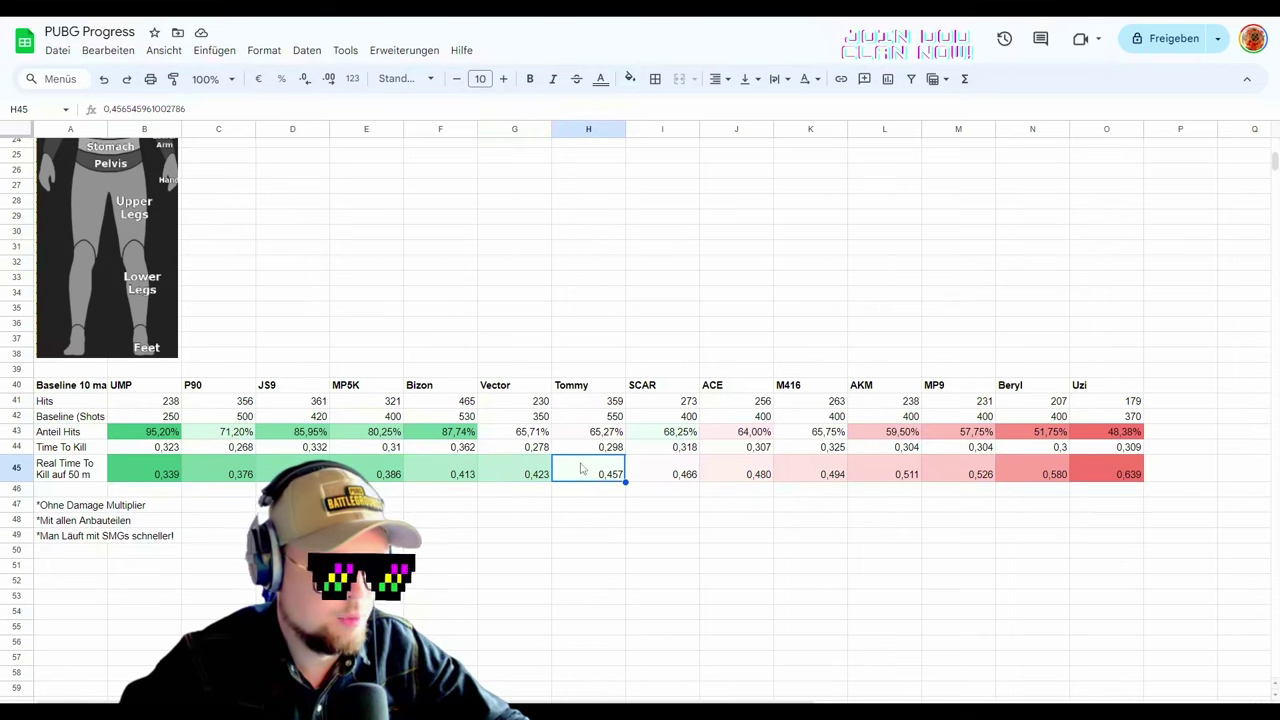
{"action": "left_click", "coordinate": [675, 476]}
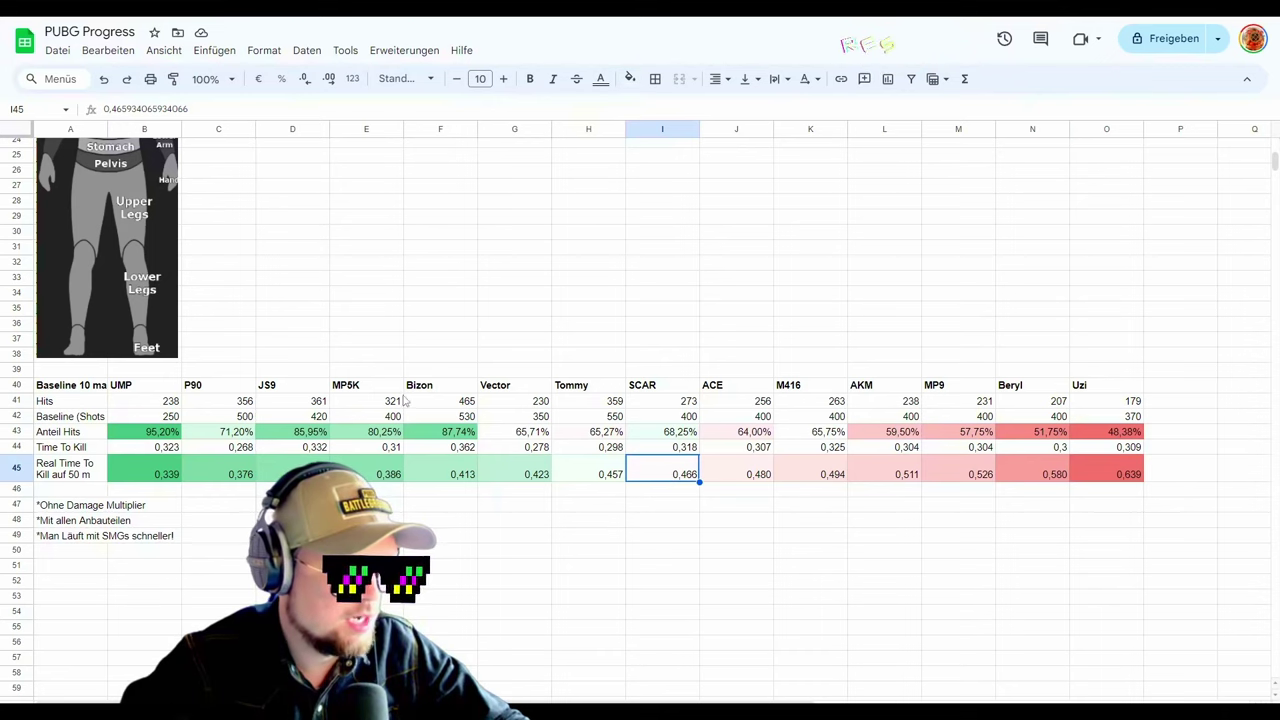
{"action": "left_click", "coordinate": [670, 372]}
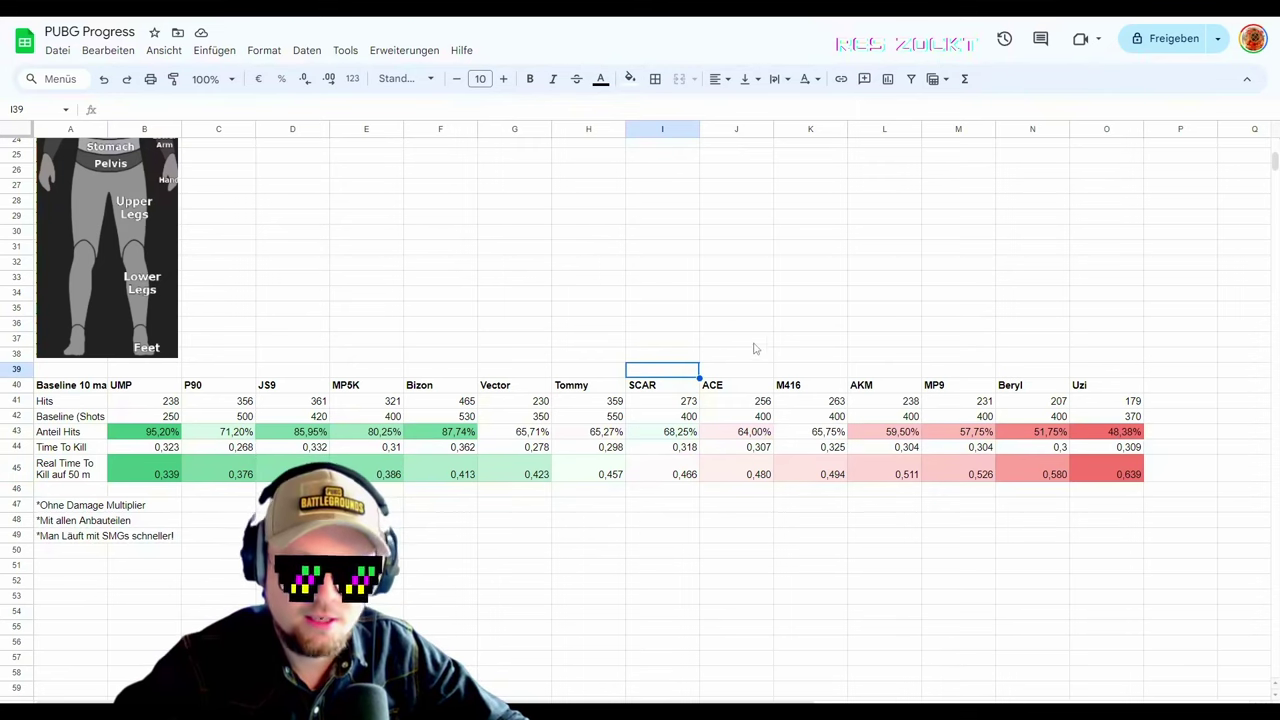
Step: Review the lower-ranked weapons in the ranking table's header row: M416, AKM, MP9, Uzi and Beryl
{"action": "left_click", "coordinate": [815, 389]}
{"action": "left_click", "coordinate": [895, 390]}
{"action": "left_click", "coordinate": [960, 390]}
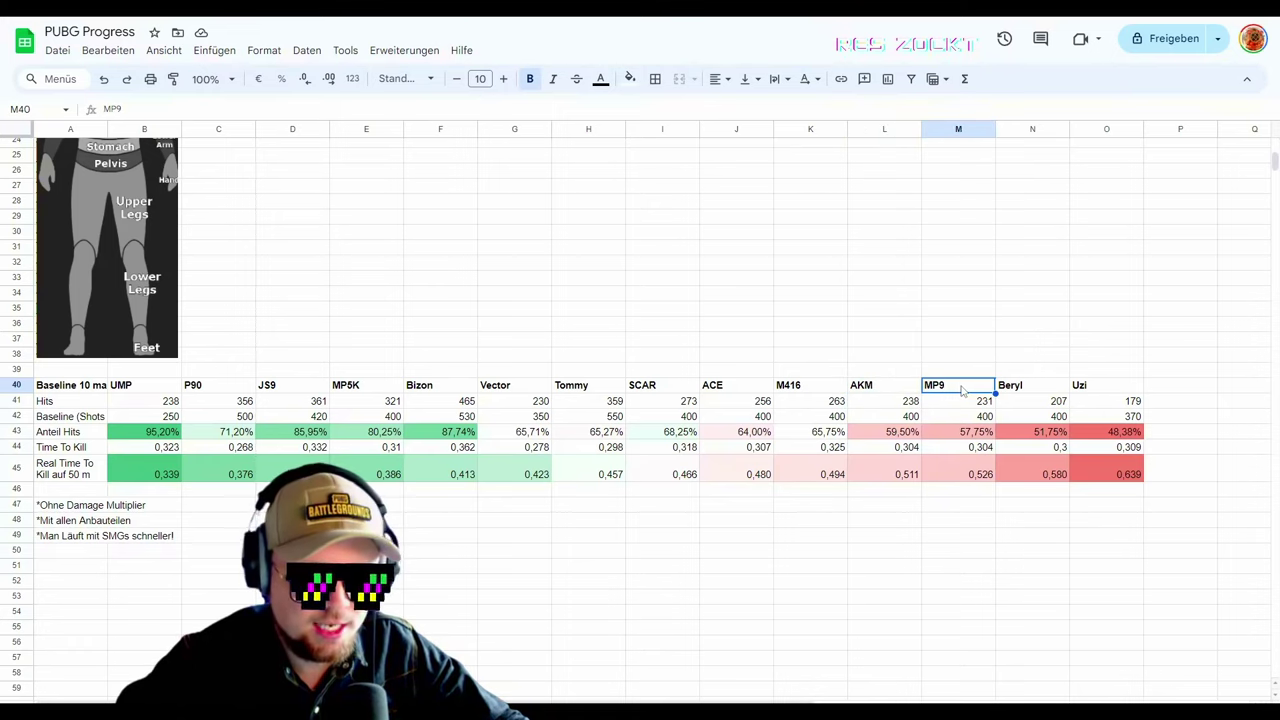
{"action": "left_click", "coordinate": [1100, 387]}
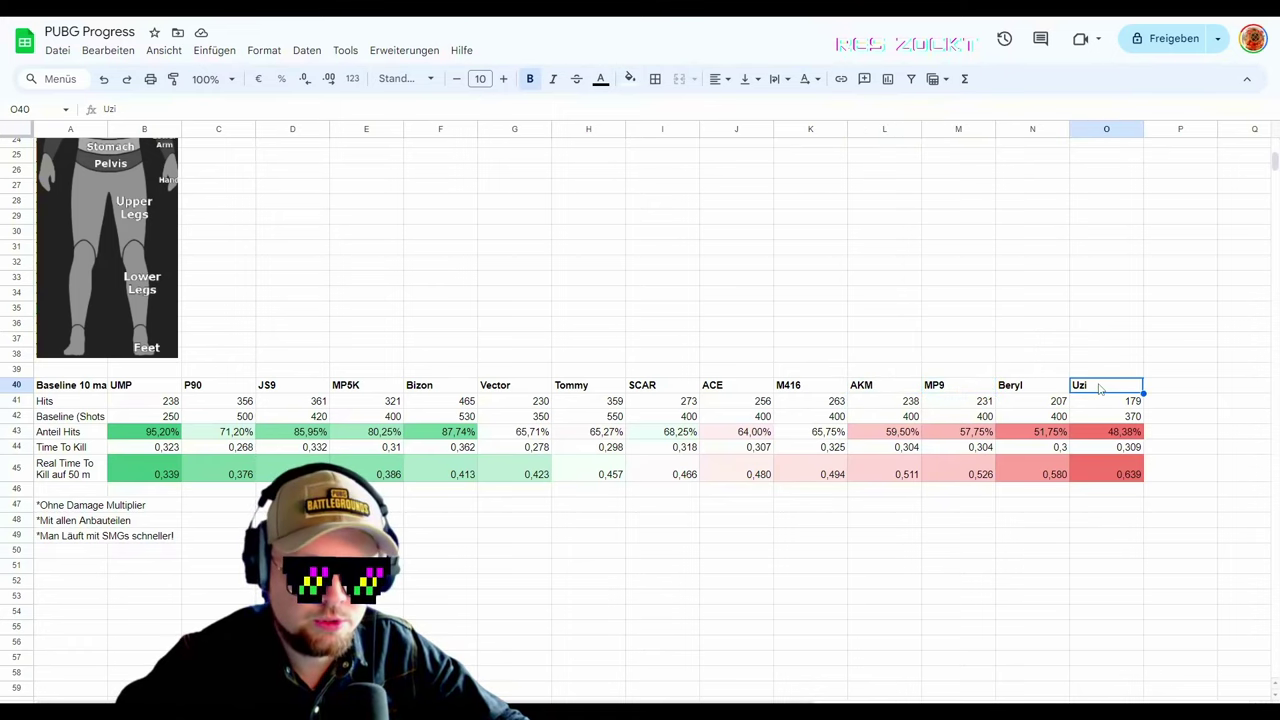
{"action": "left_click", "coordinate": [1020, 392]}
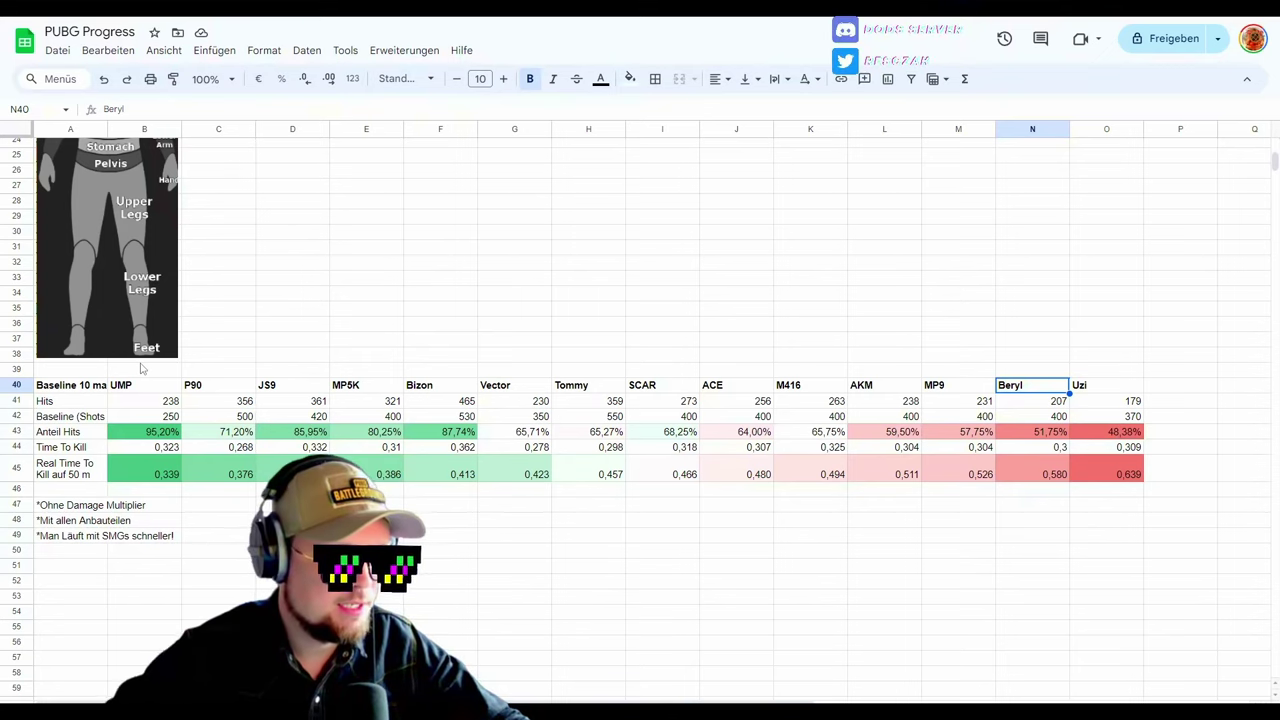
Step: Examine the hit-chance percentages by body area above the player model and compare them with the ranking table below it
{"action": "scroll", "coordinate": [236, 361], "scroll_direction": "up", "scroll_amount": 6}
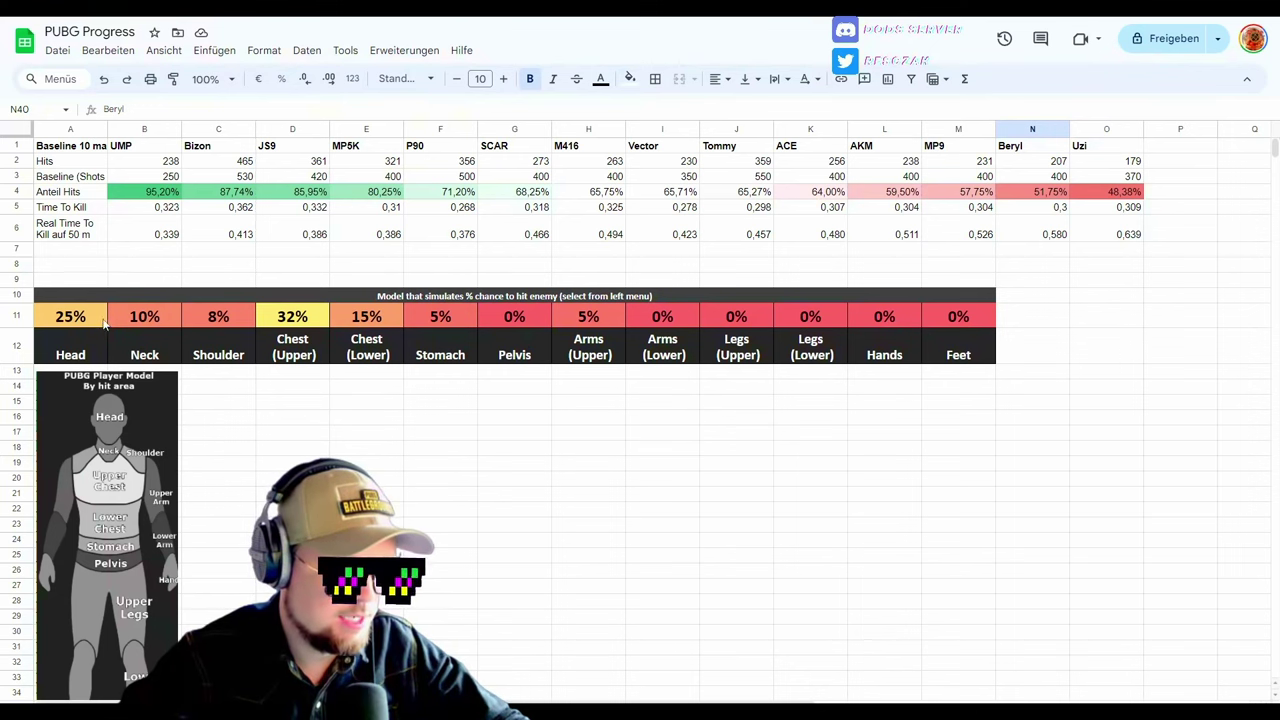
{"action": "scroll", "coordinate": [116, 457], "scroll_direction": "down", "scroll_amount": 5}
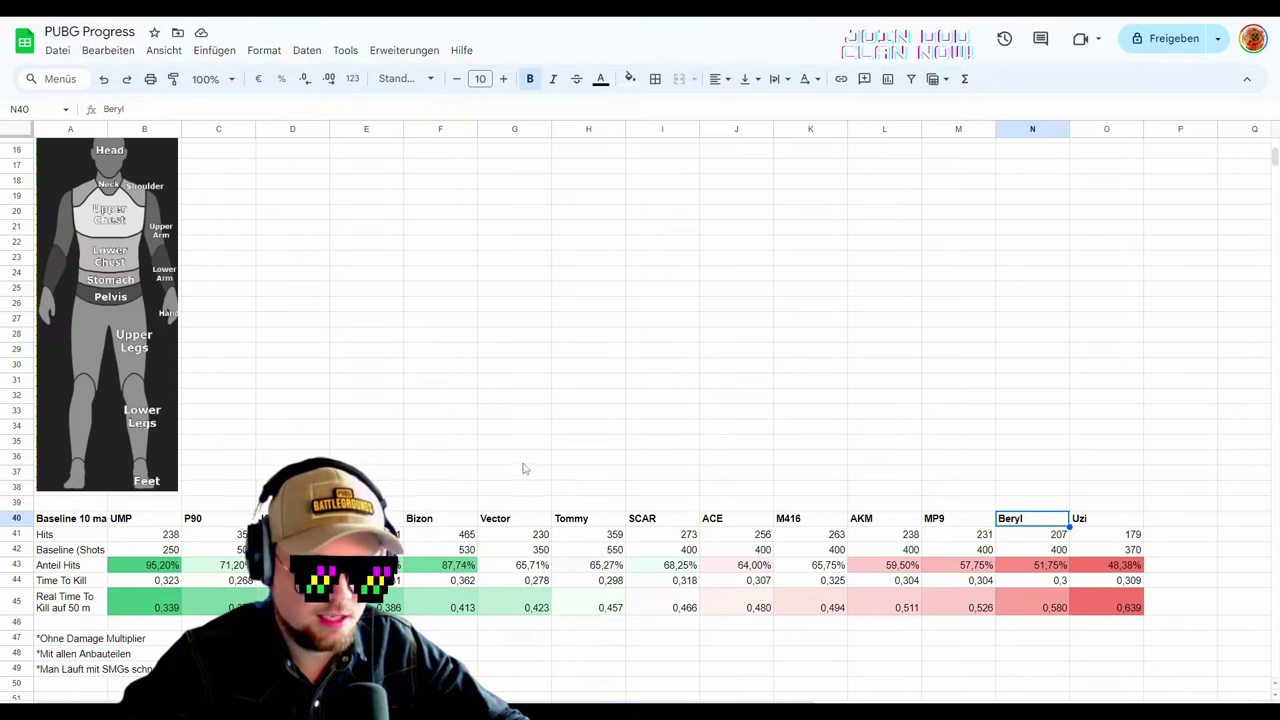
{"action": "scroll", "coordinate": [523, 469], "scroll_direction": "down", "scroll_amount": 2}
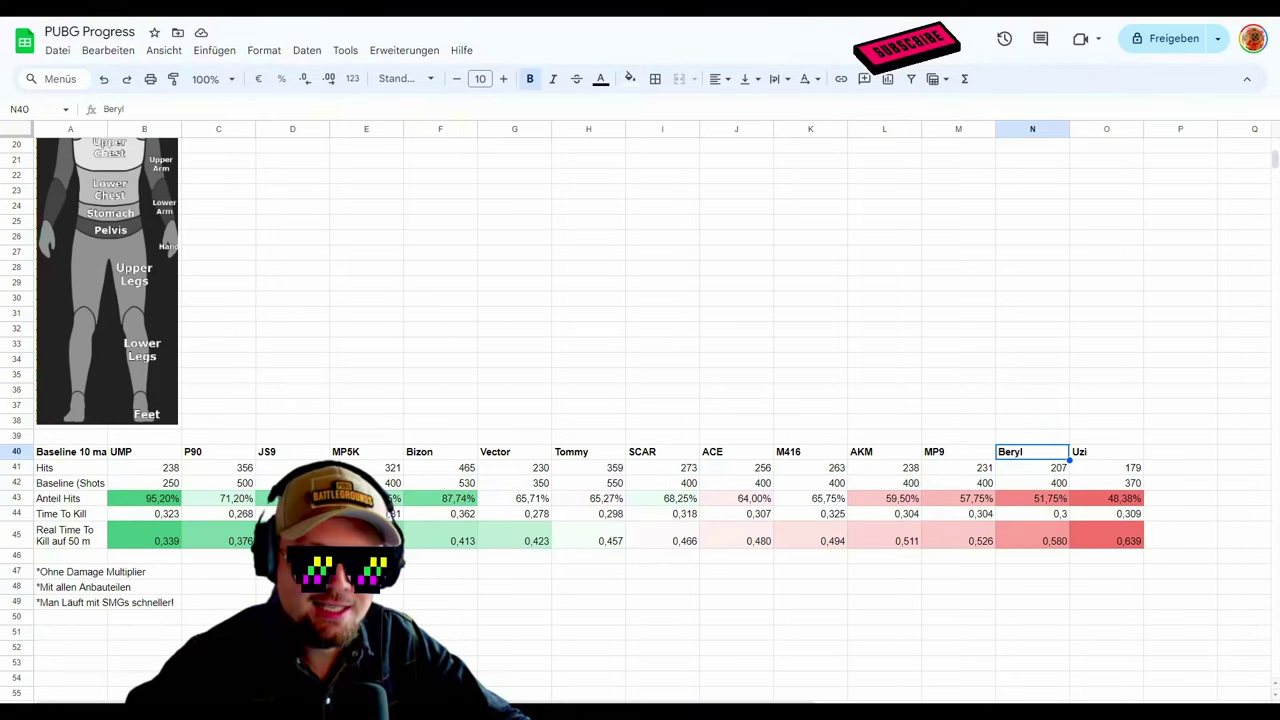
{"action": "scroll", "coordinate": [131, 341], "scroll_direction": "up", "scroll_amount": 5}
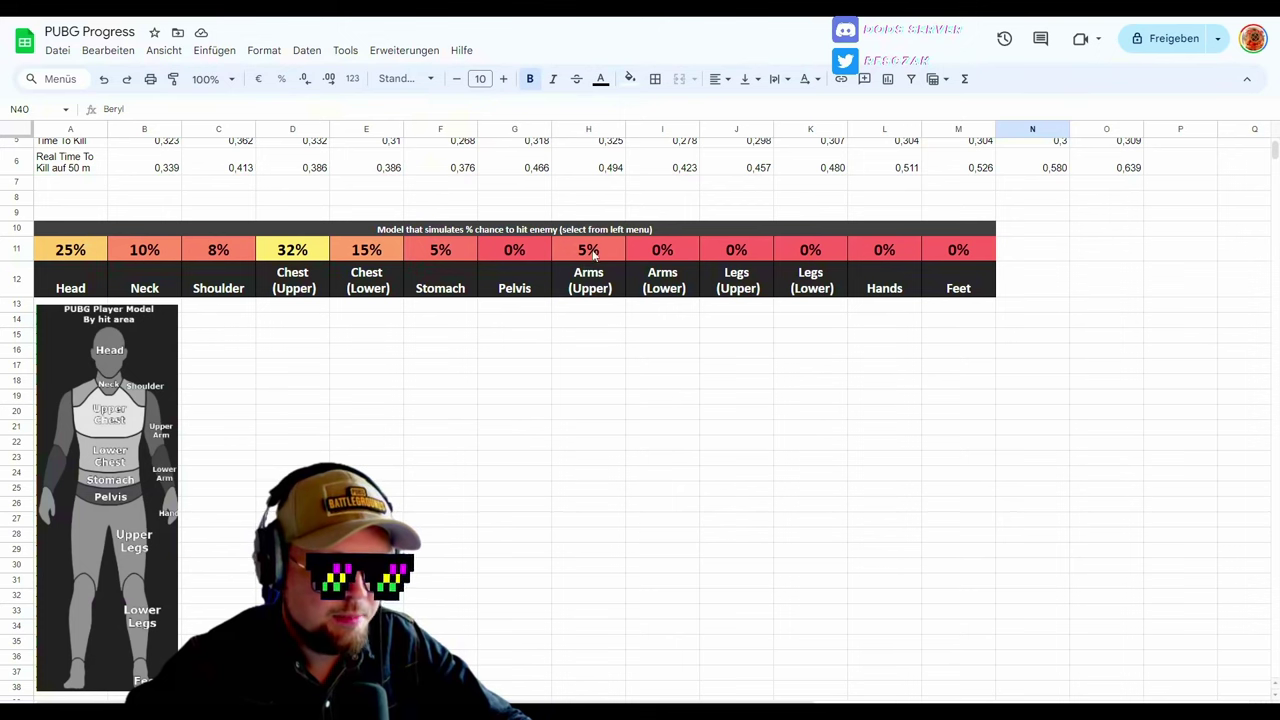
{"action": "scroll", "coordinate": [362, 430], "scroll_direction": "down", "scroll_amount": 3}
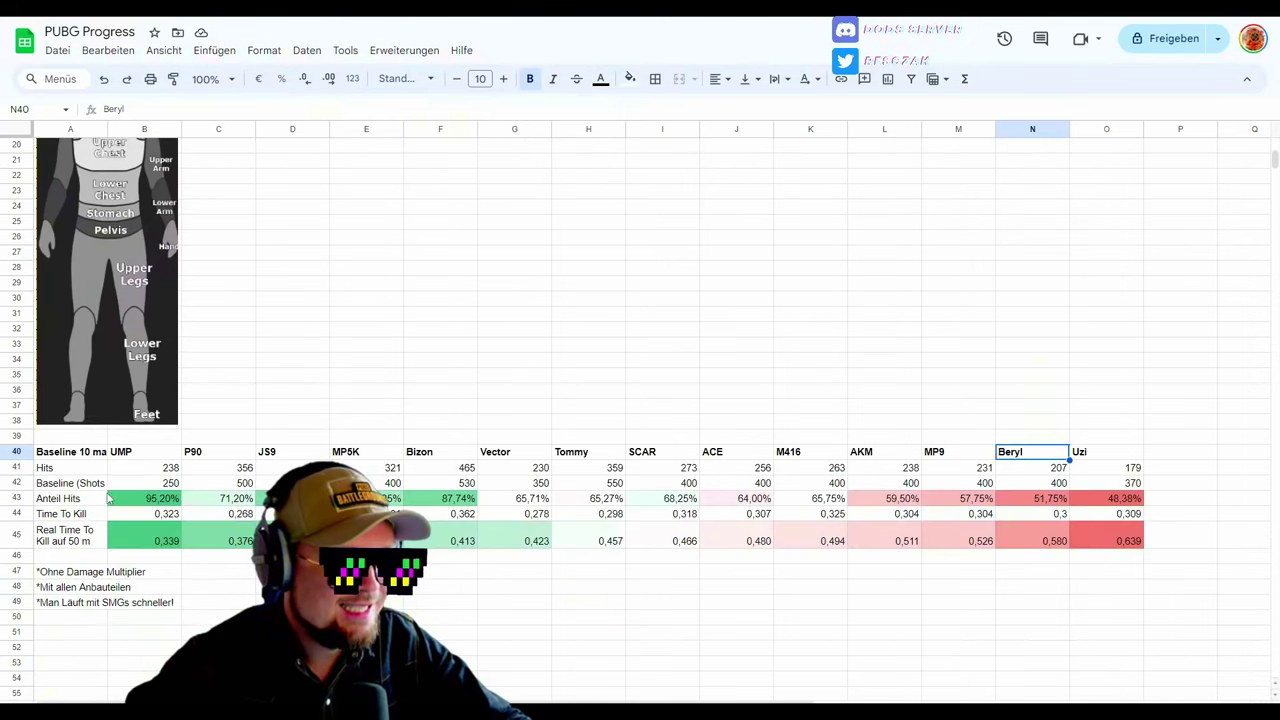
Step: Read the notes under the ranking table on damage multiplier and SMG running speed, checking the hit-area model in between
{"action": "left_click", "coordinate": [50, 577]}
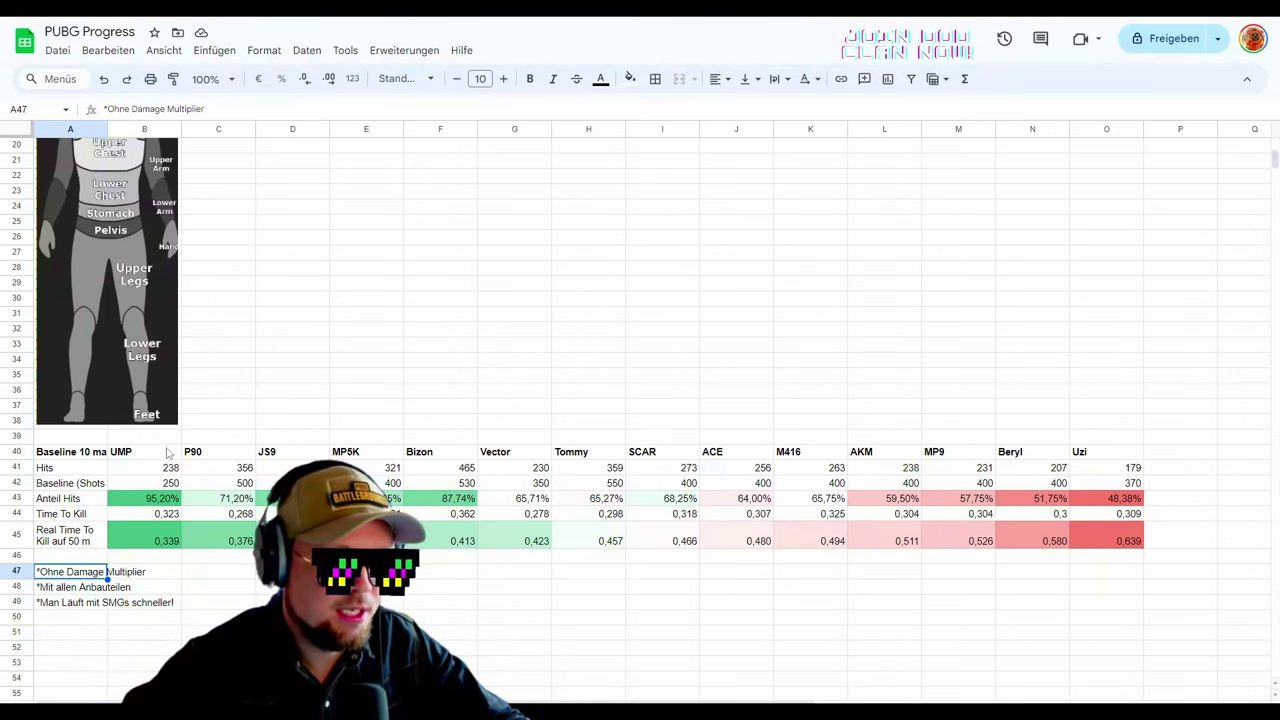
{"action": "scroll", "coordinate": [330, 410], "scroll_direction": "up", "scroll_amount": 5}
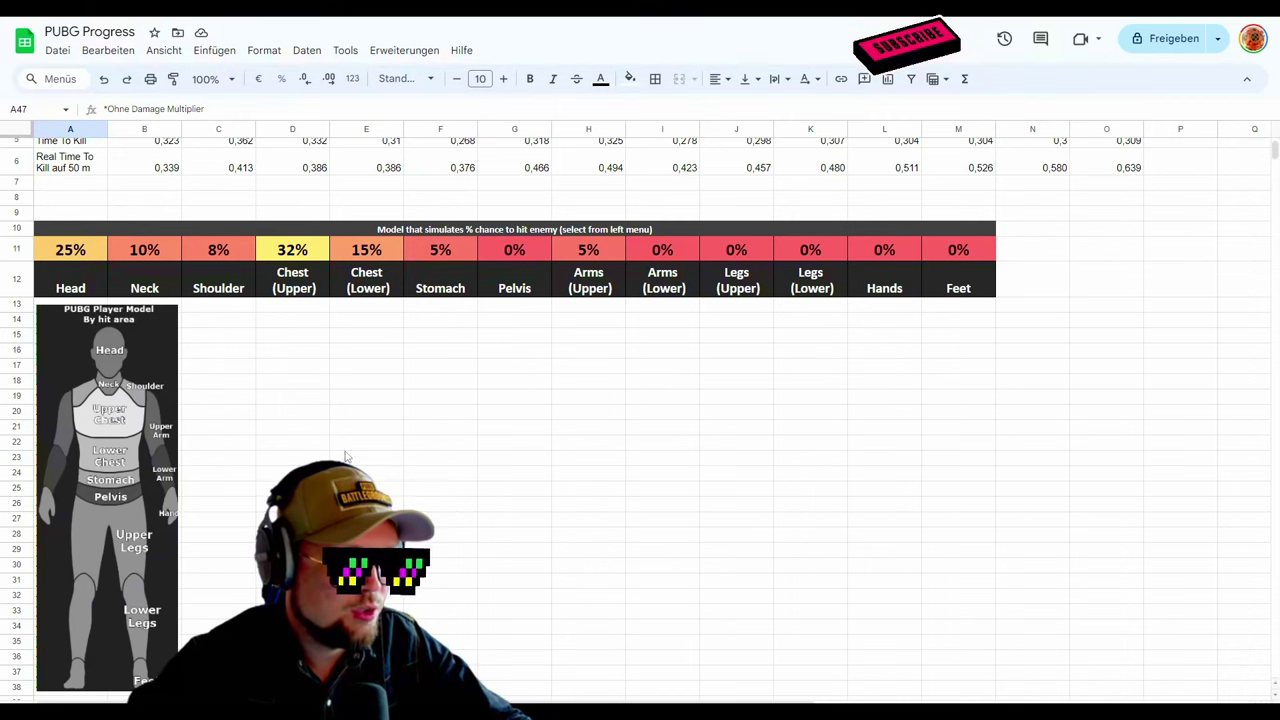
{"action": "scroll", "coordinate": [420, 470], "scroll_direction": "down", "scroll_amount": 5}
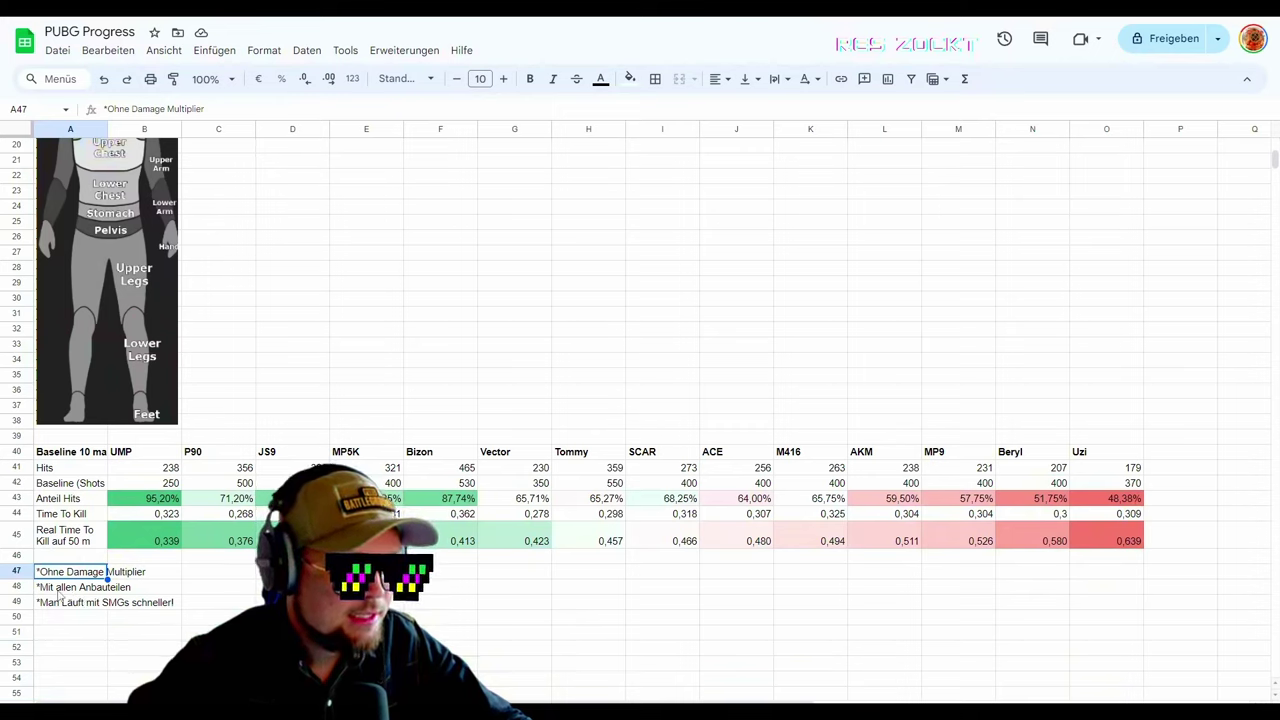
{"action": "left_click", "coordinate": [56, 606]}
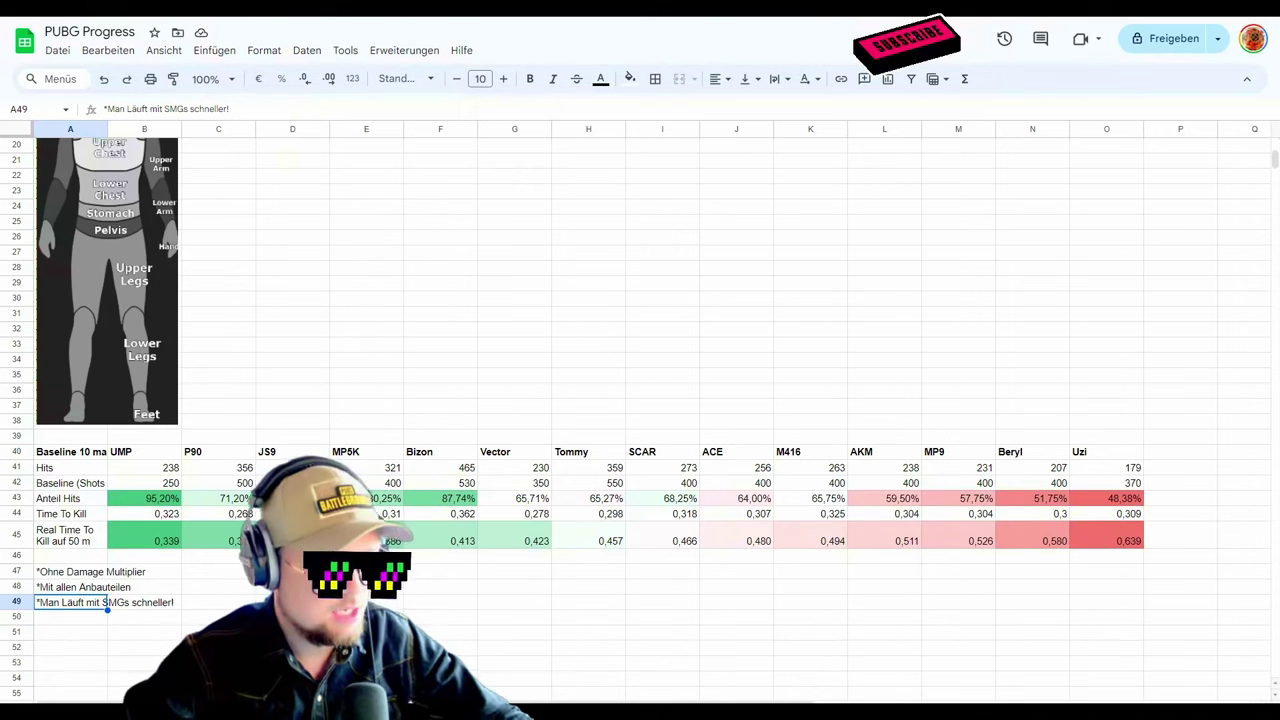
Step: Highlight the weapon names from UMP to Tommy in the ranking table, and separately those from SCAR to Uzi
{"action": "left_click", "coordinate": [162, 455]}
{"action": "left_click_drag", "start_coordinate": [162, 455], "coordinate": [600, 455]}
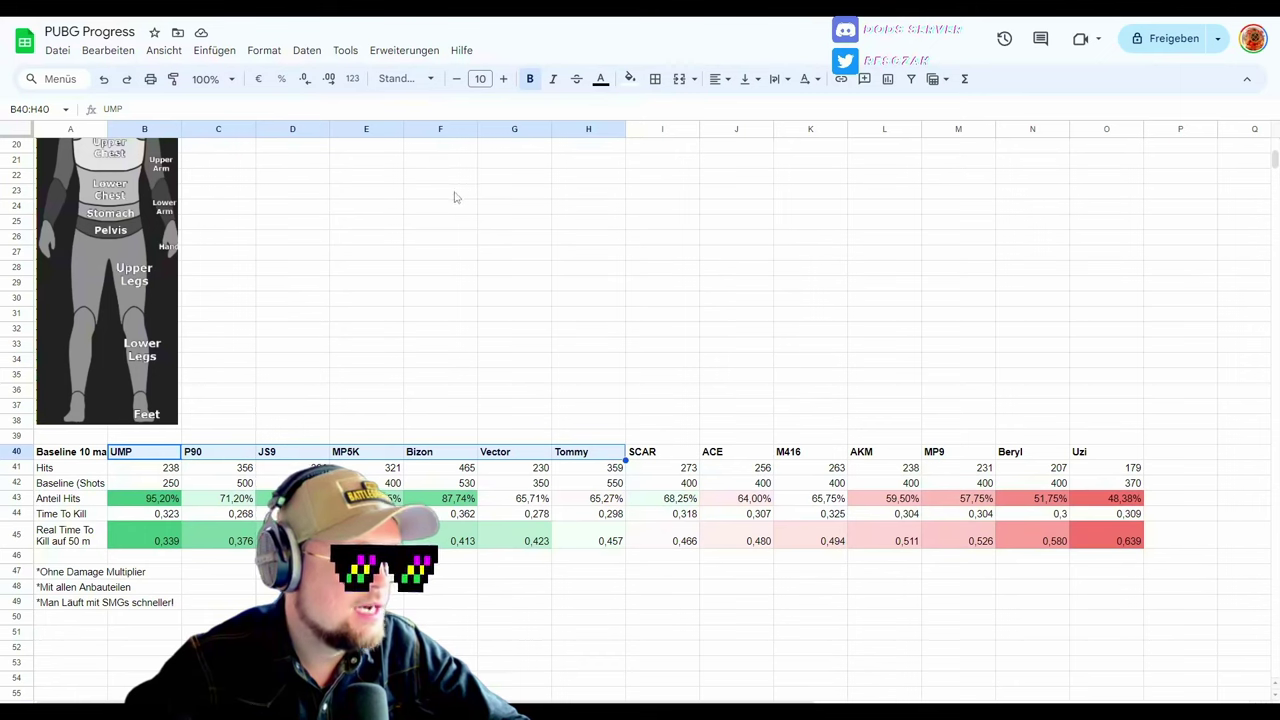
{"action": "left_click_drag", "start_coordinate": [662, 455], "coordinate": [1119, 442]}
{"action": "left_click", "coordinate": [366, 421]}
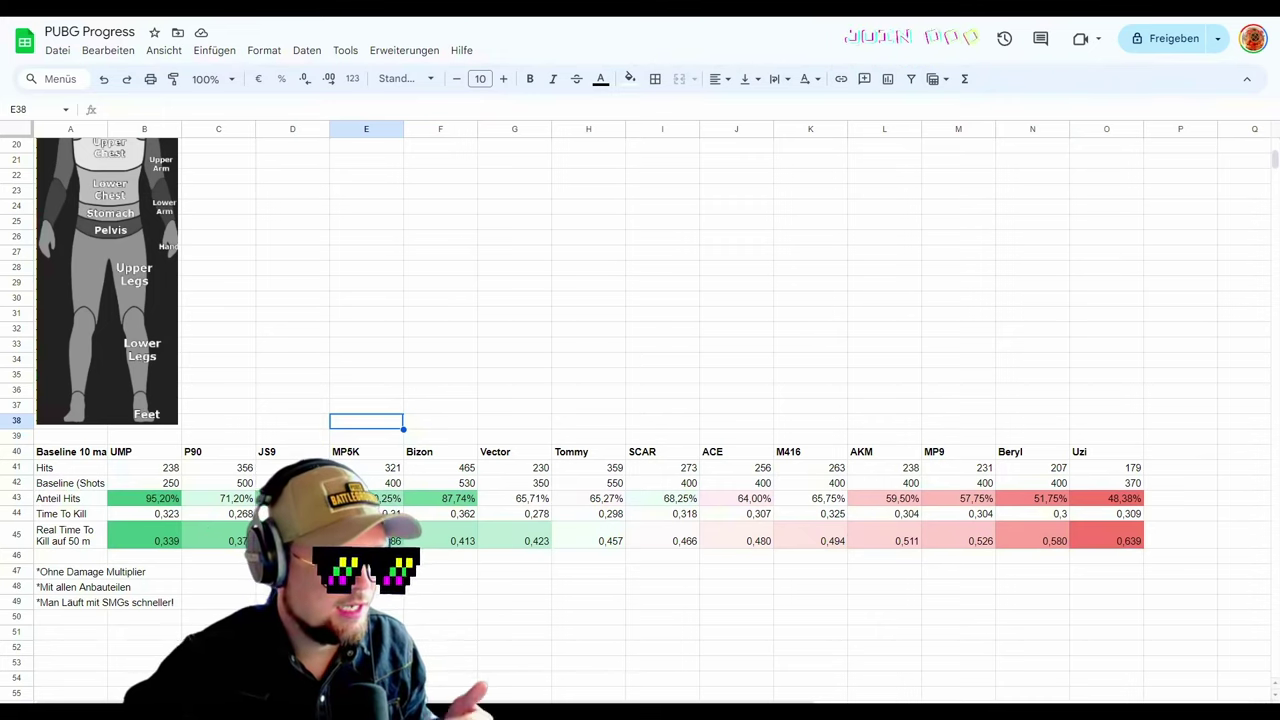
Step: Compare the UMP and P90 columns of the ranking table with the Beryl column by highlighting their figures
{"action": "left_click_drag", "start_coordinate": [140, 437], "coordinate": [201, 543]}
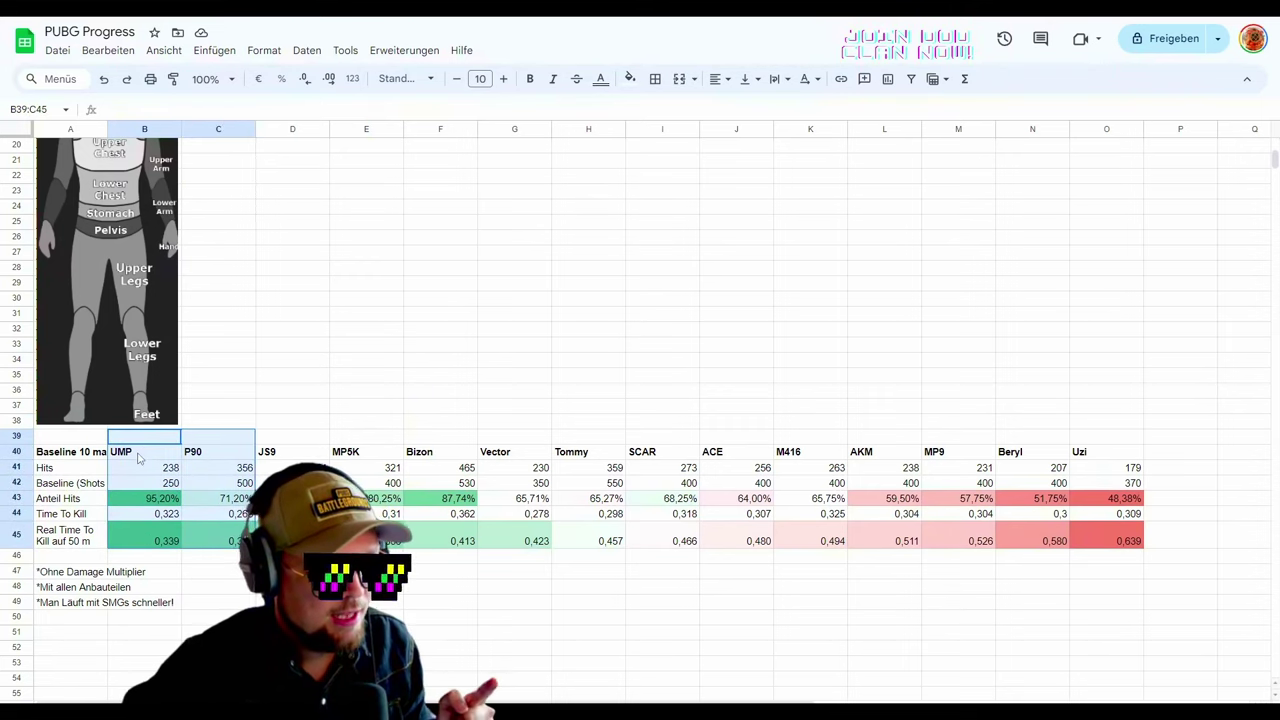
{"action": "left_click", "coordinate": [224, 441]}
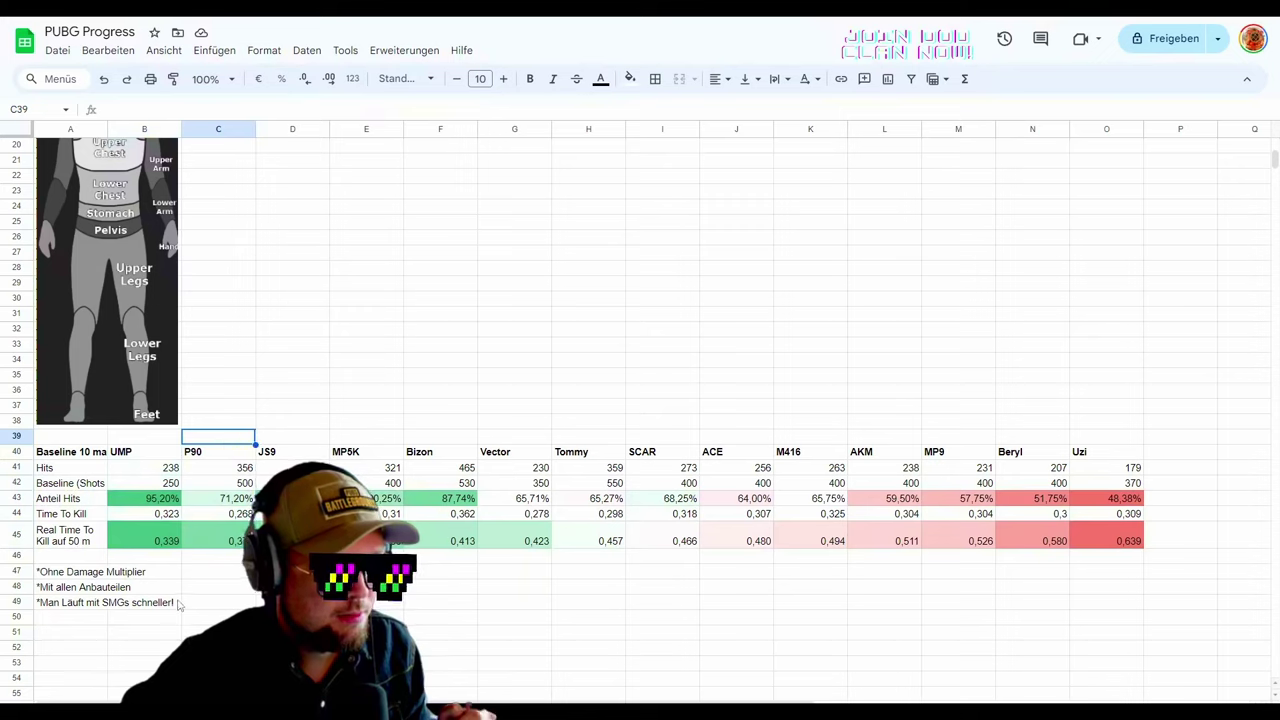
{"action": "left_click", "coordinate": [219, 456]}
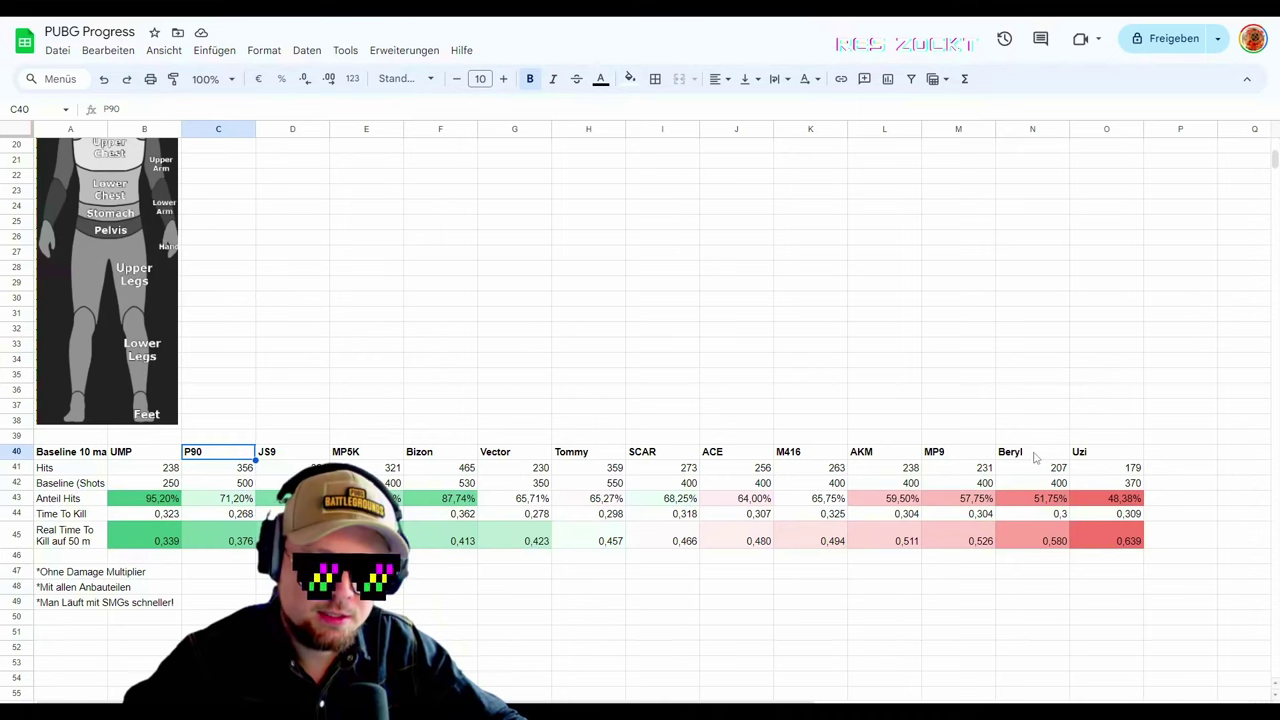
{"action": "left_click_drag", "start_coordinate": [1042, 459], "coordinate": [1047, 545]}
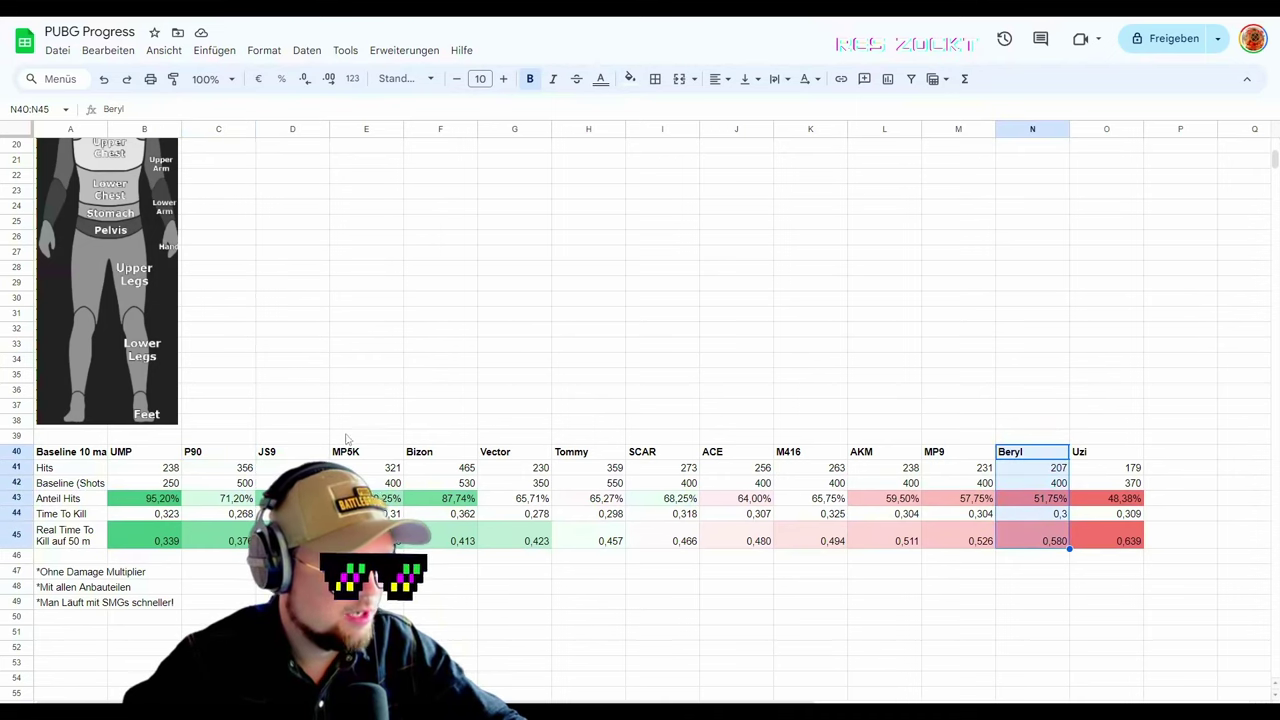
{"action": "left_click_drag", "start_coordinate": [142, 455], "coordinate": [160, 540]}
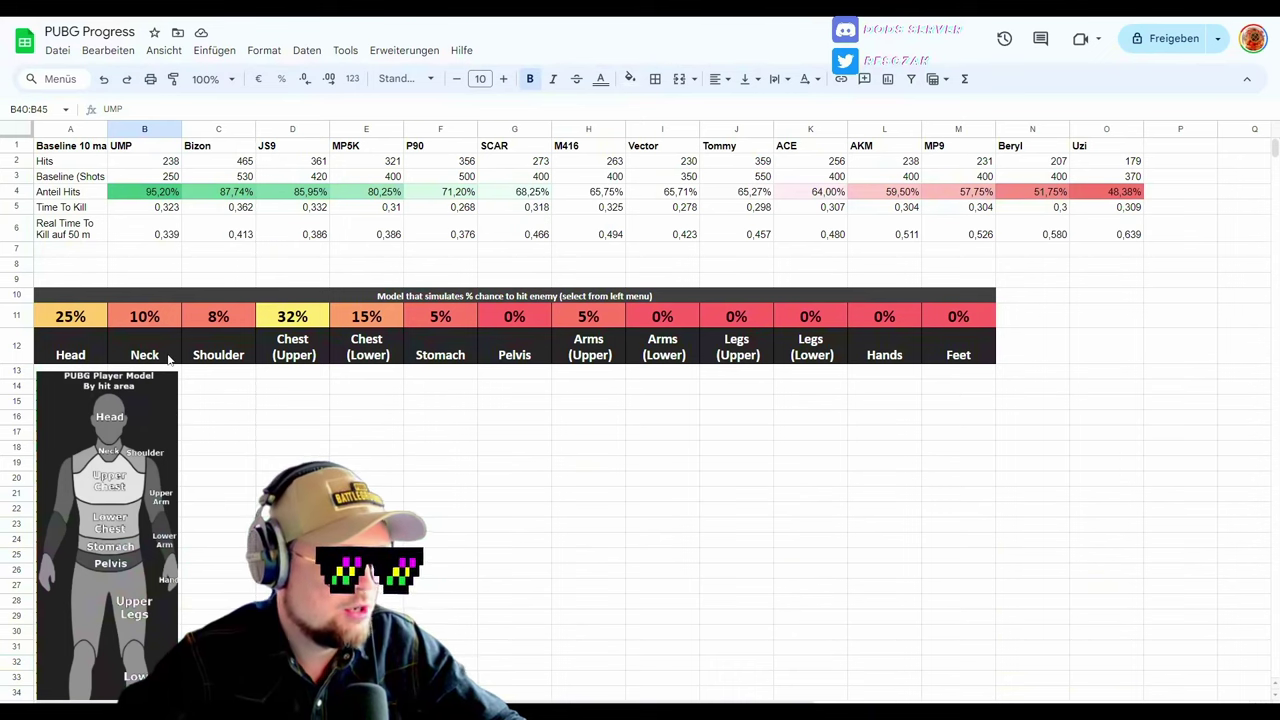
Step: Compare the Anteil Hits values of the UMP, Bizon and JS9 in the table above the hit-area model
{"action": "left_click", "coordinate": [146, 196]}
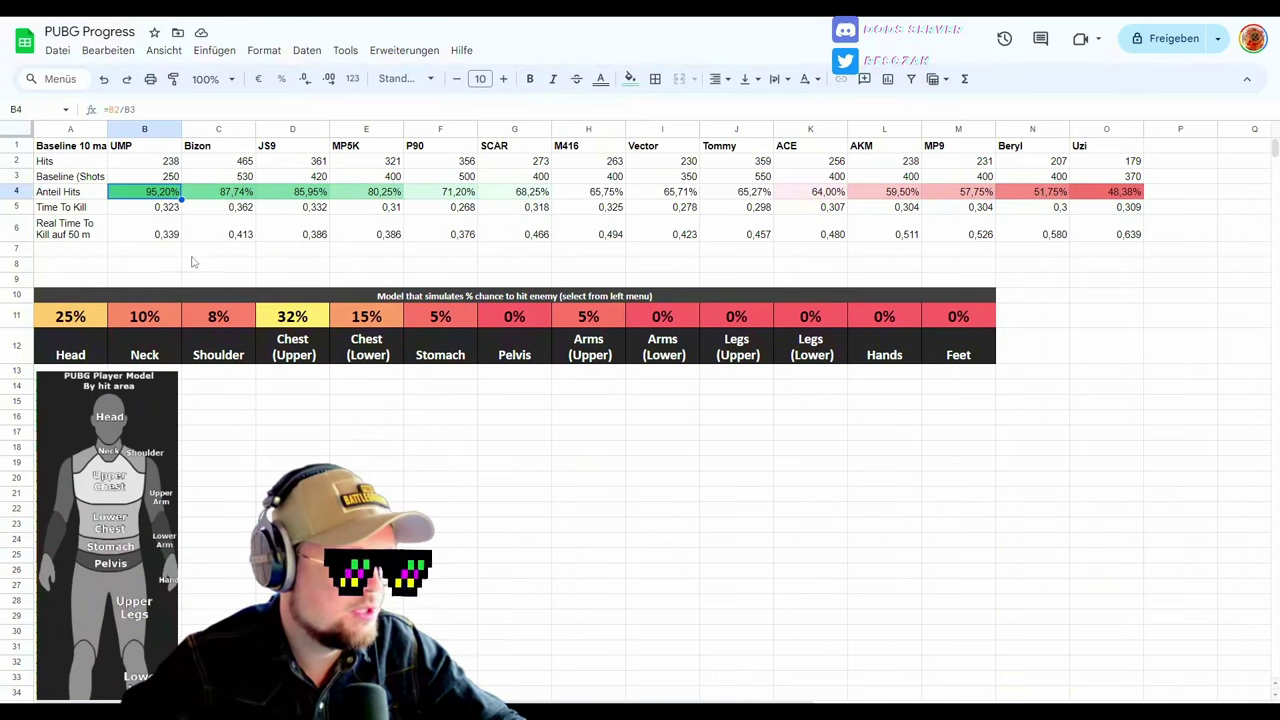
{"action": "left_click", "coordinate": [228, 193]}
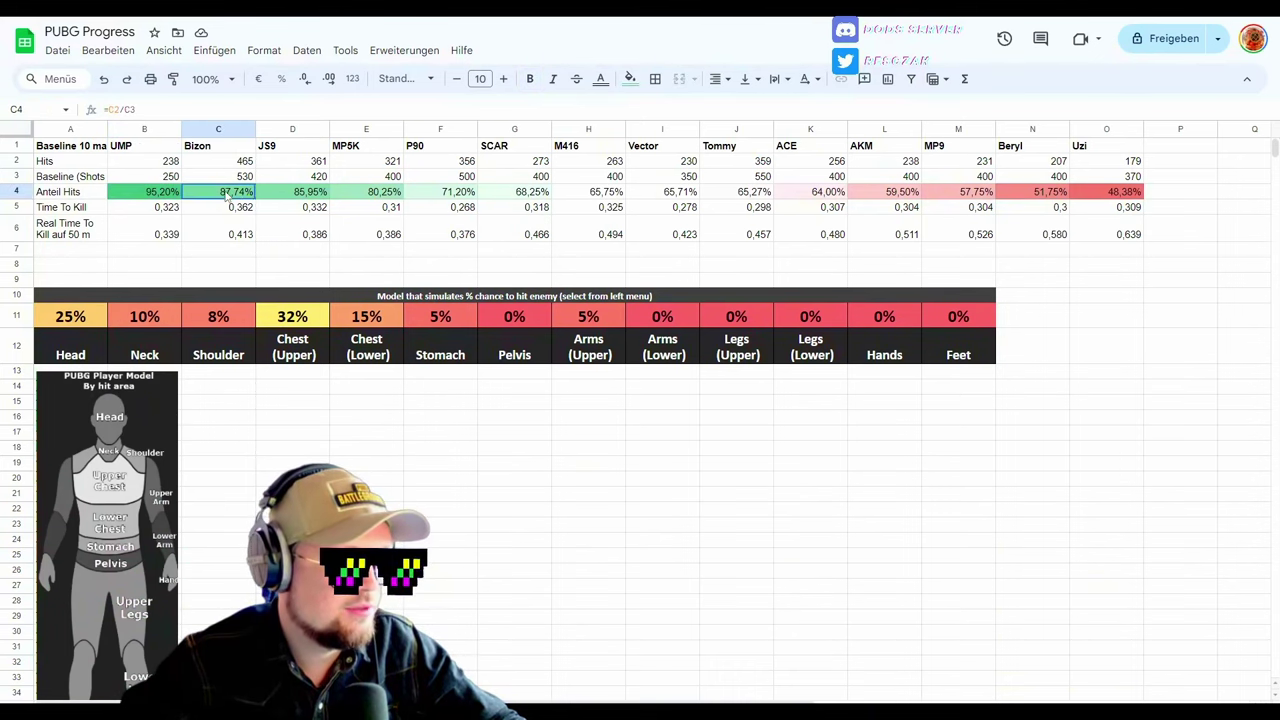
{"action": "left_click", "coordinate": [299, 195]}
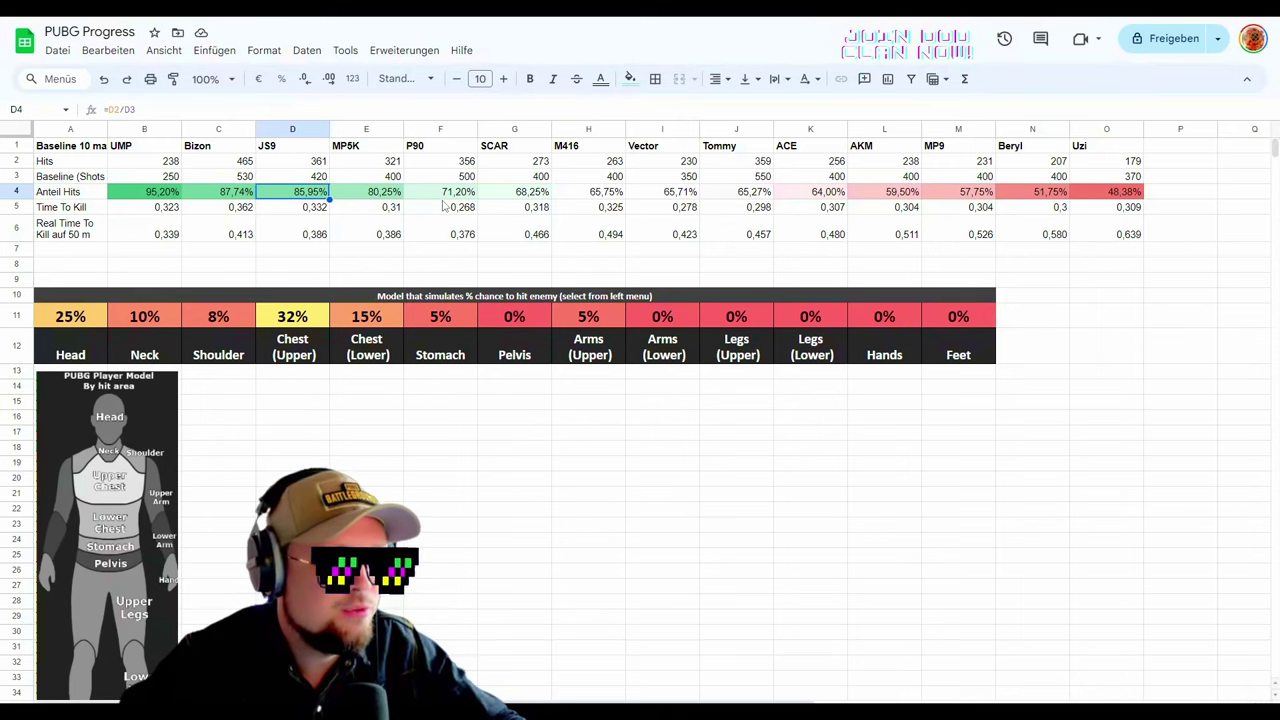
{"action": "left_click", "coordinate": [162, 197]}
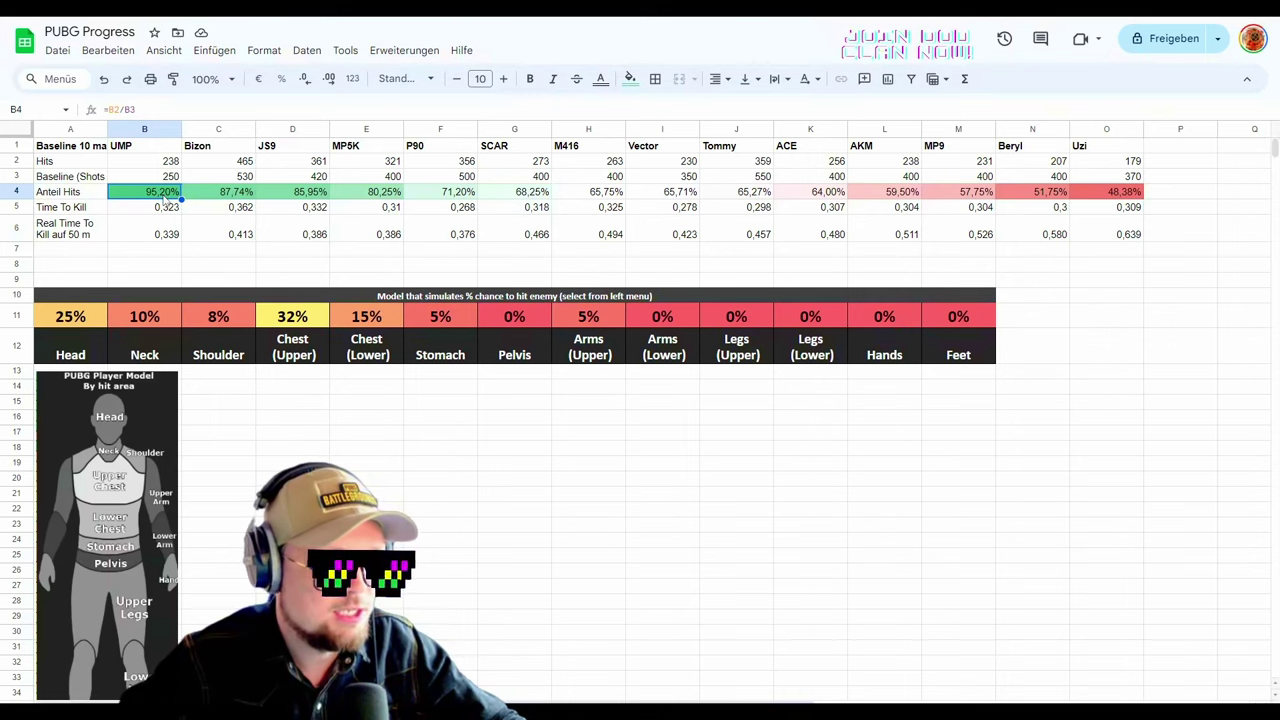
Step: Compare the Anteil Hits values of the Uzi, Beryl, MP9, AKM and ACE in the table above the hit-area model
{"action": "left_click", "coordinate": [1105, 194]}
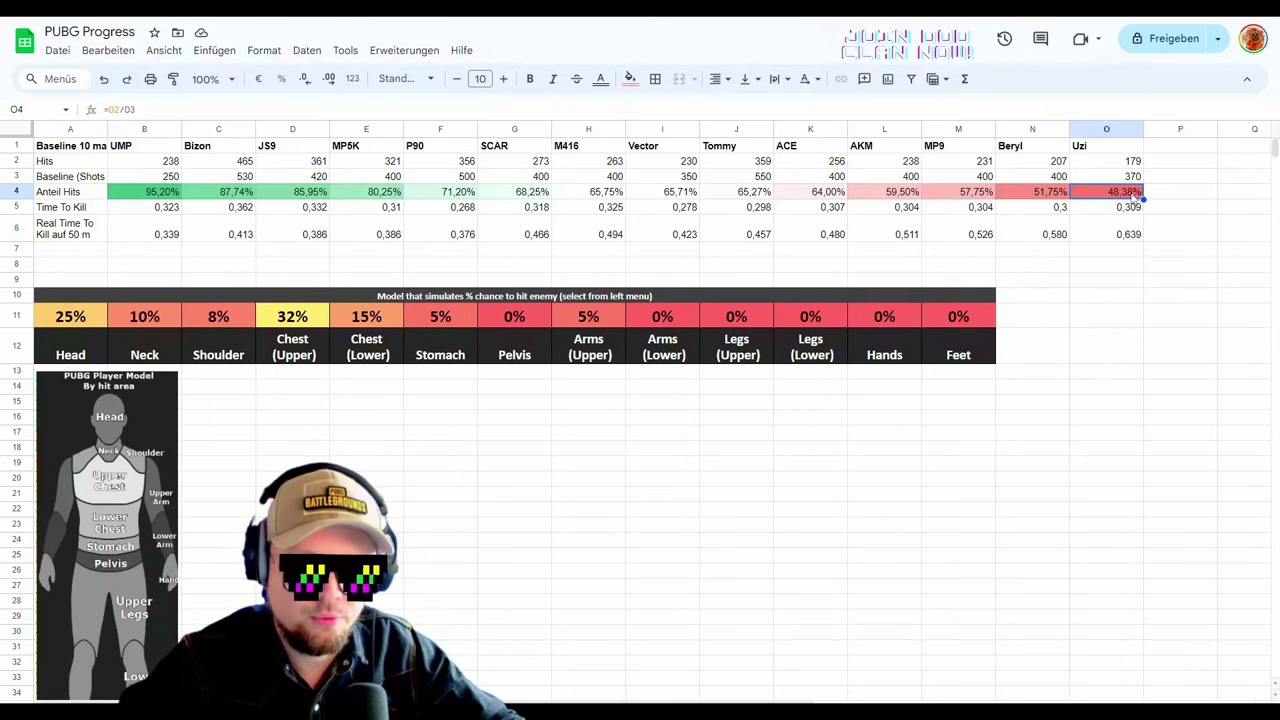
{"action": "left_click", "coordinate": [1055, 195]}
{"action": "left_click", "coordinate": [947, 195]}
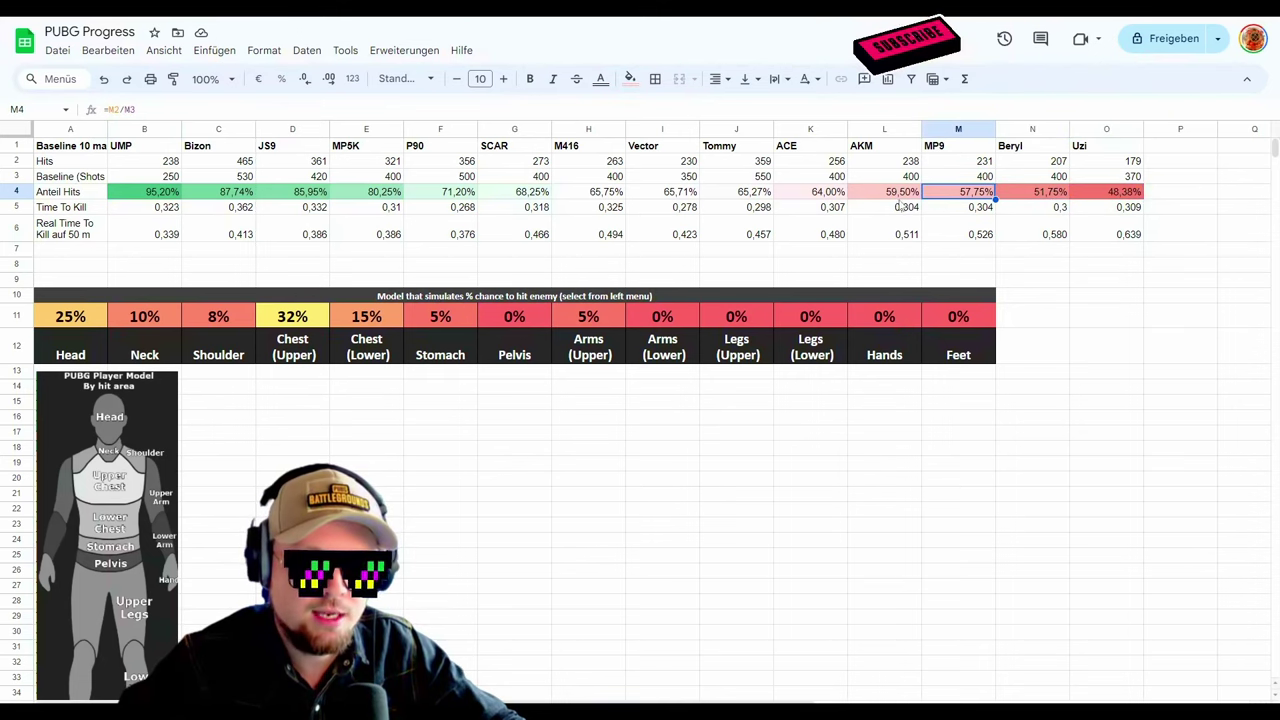
{"action": "left_click", "coordinate": [900, 196]}
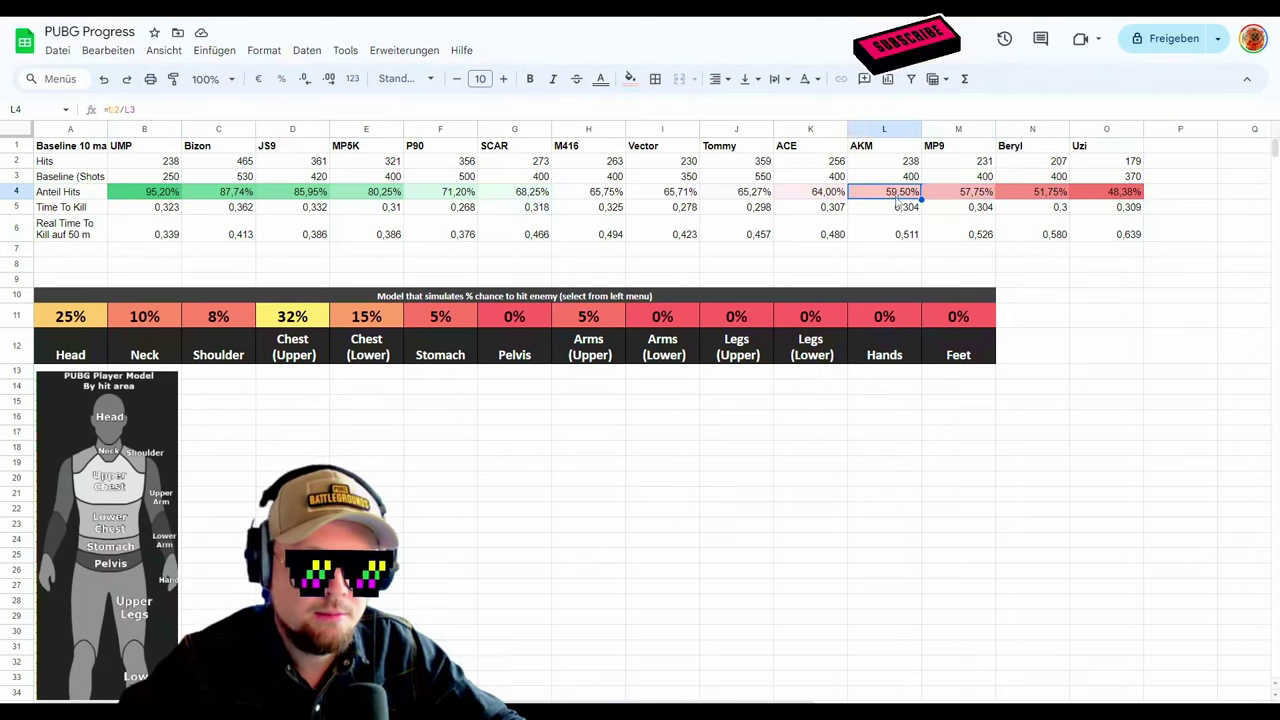
{"action": "left_click", "coordinate": [820, 195]}
Step: Go through the SCAR, ACE and M416 entries in the ranking table, checking the SCAR's real Time To Kill at 50 m
{"action": "scroll", "coordinate": [617, 410], "scroll_direction": "down", "scroll_amount": 5}
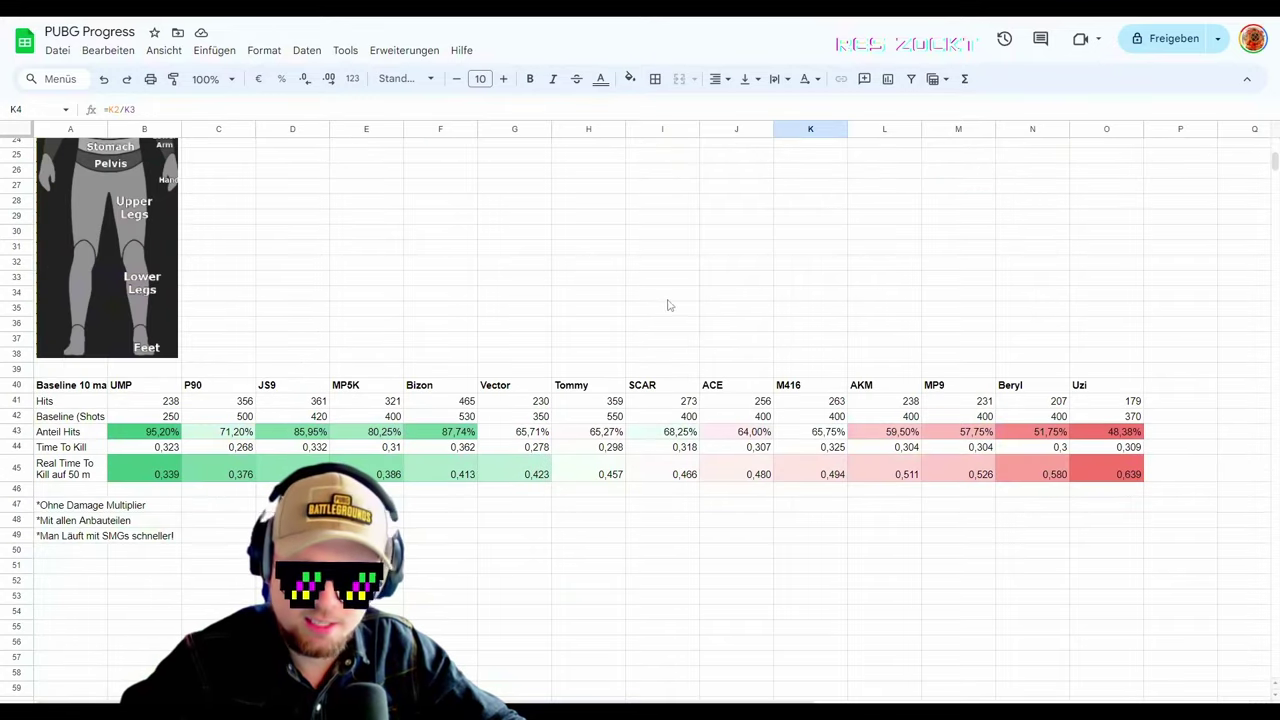
{"action": "left_click", "coordinate": [660, 390]}
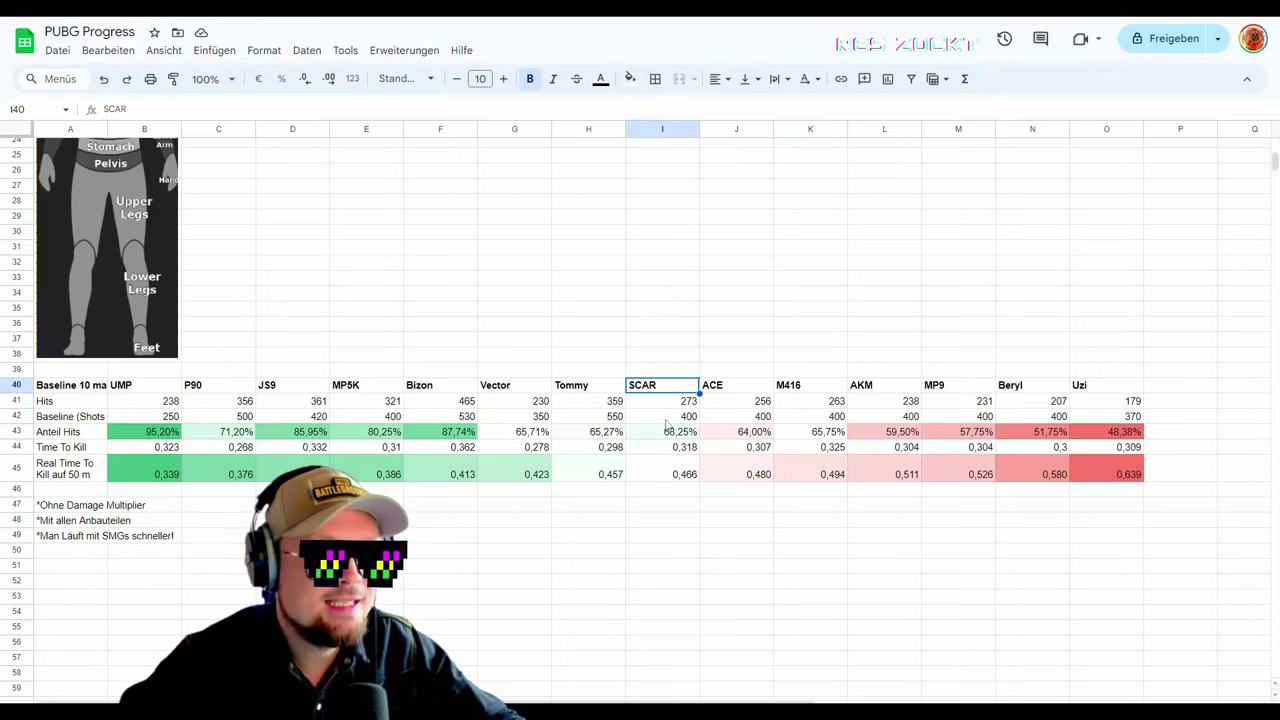
{"action": "left_click", "coordinate": [677, 479]}
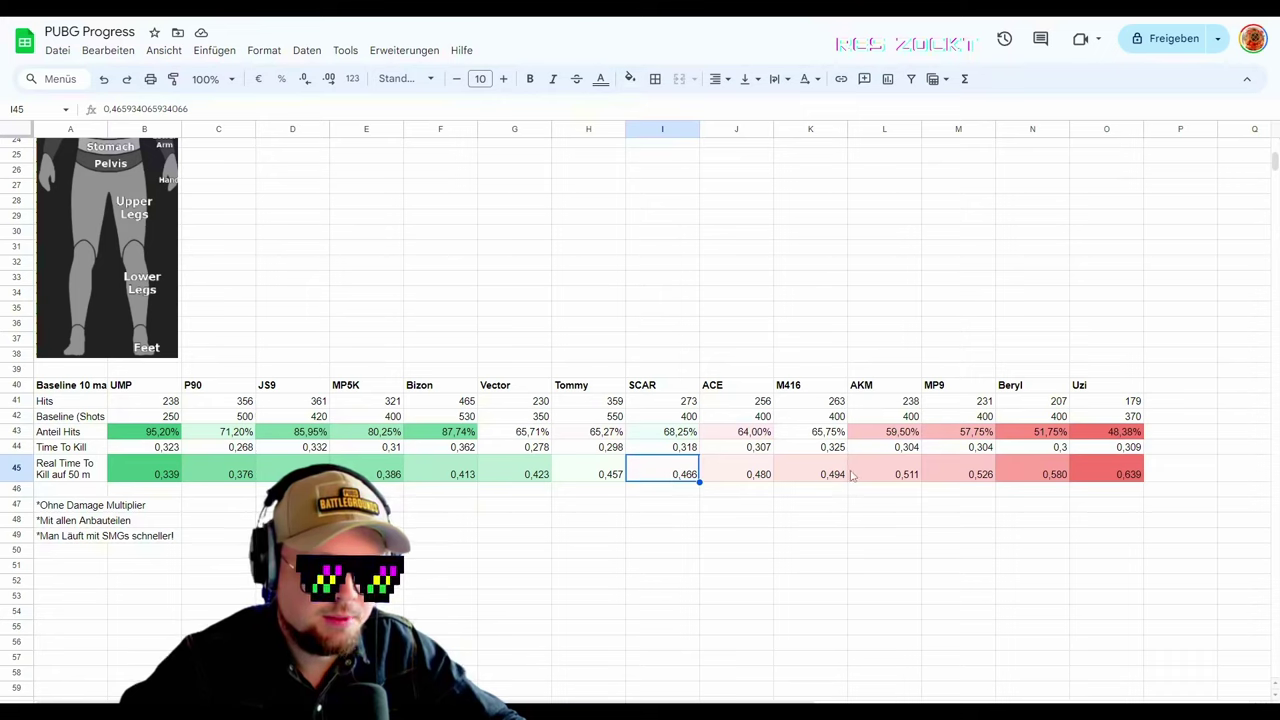
{"action": "left_click", "coordinate": [745, 391]}
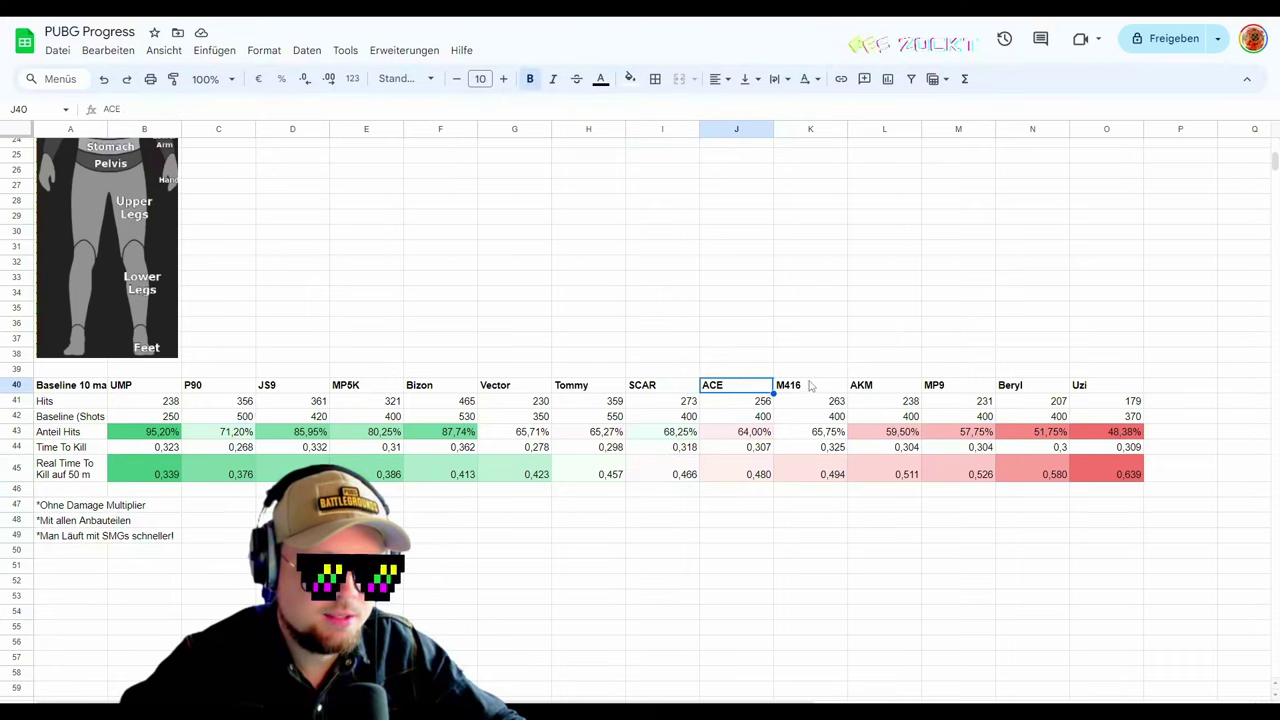
{"action": "left_click", "coordinate": [808, 386]}
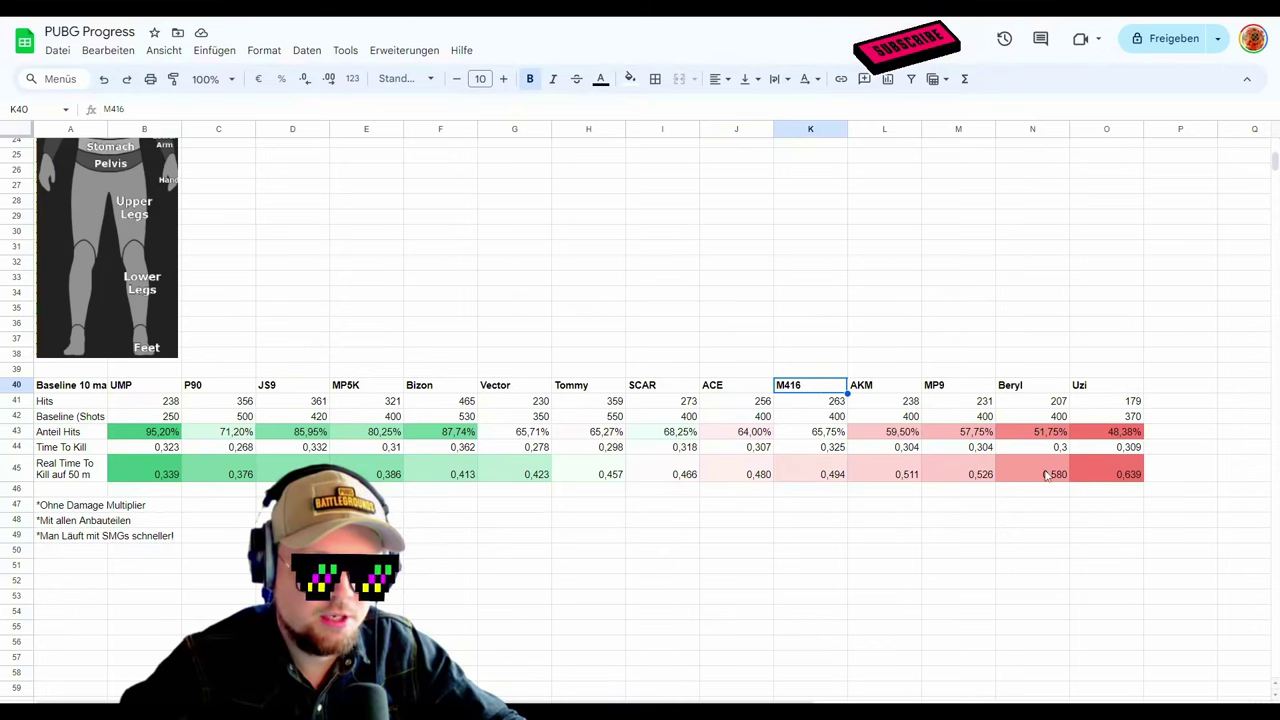
Step: Compare the SCAR with the M416 by their real Time To Kill at 50 m in the ranking table
{"action": "left_click", "coordinate": [661, 390]}
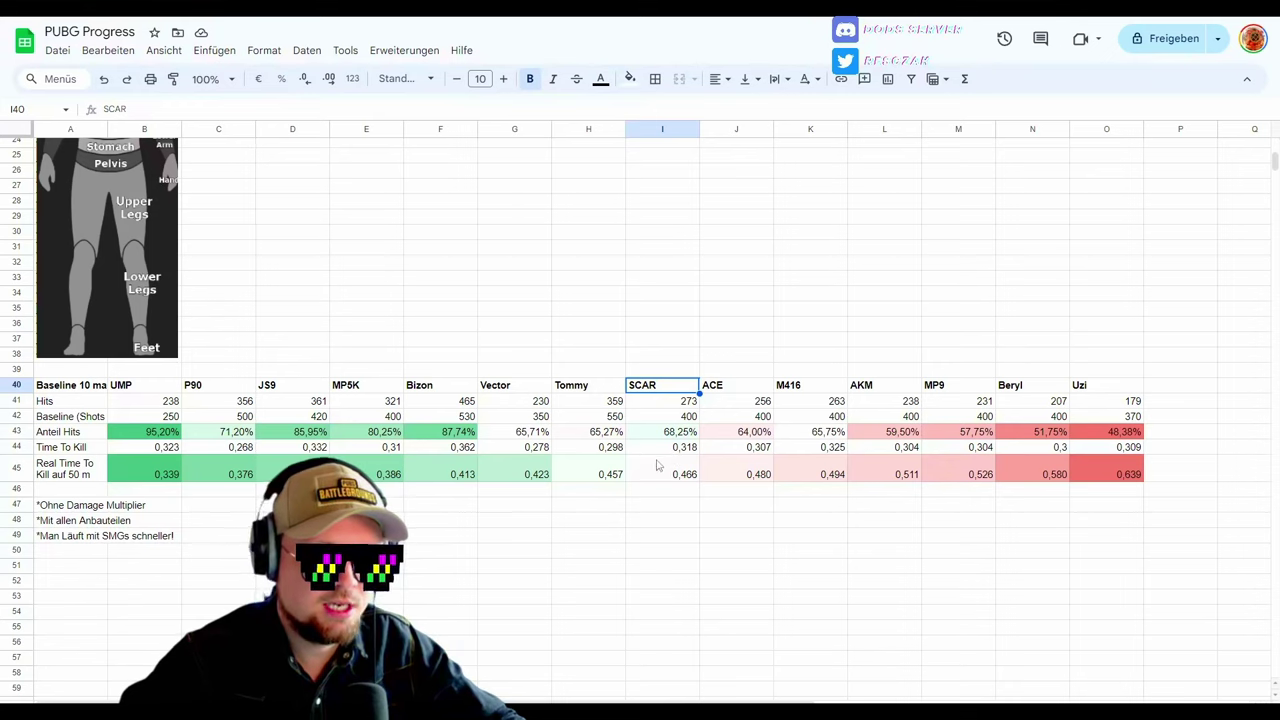
{"action": "left_click", "coordinate": [808, 480]}
{"action": "left_click", "coordinate": [677, 474]}
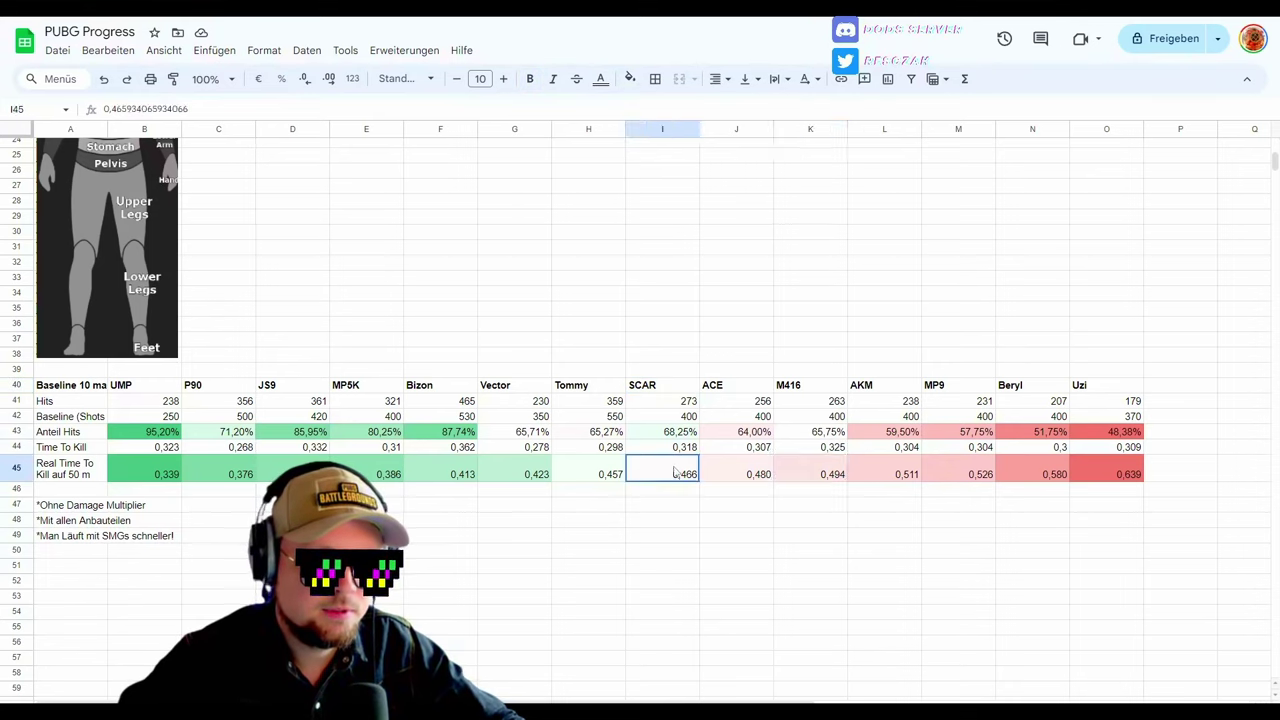
{"action": "left_click", "coordinate": [828, 475]}
{"action": "left_click", "coordinate": [652, 474]}
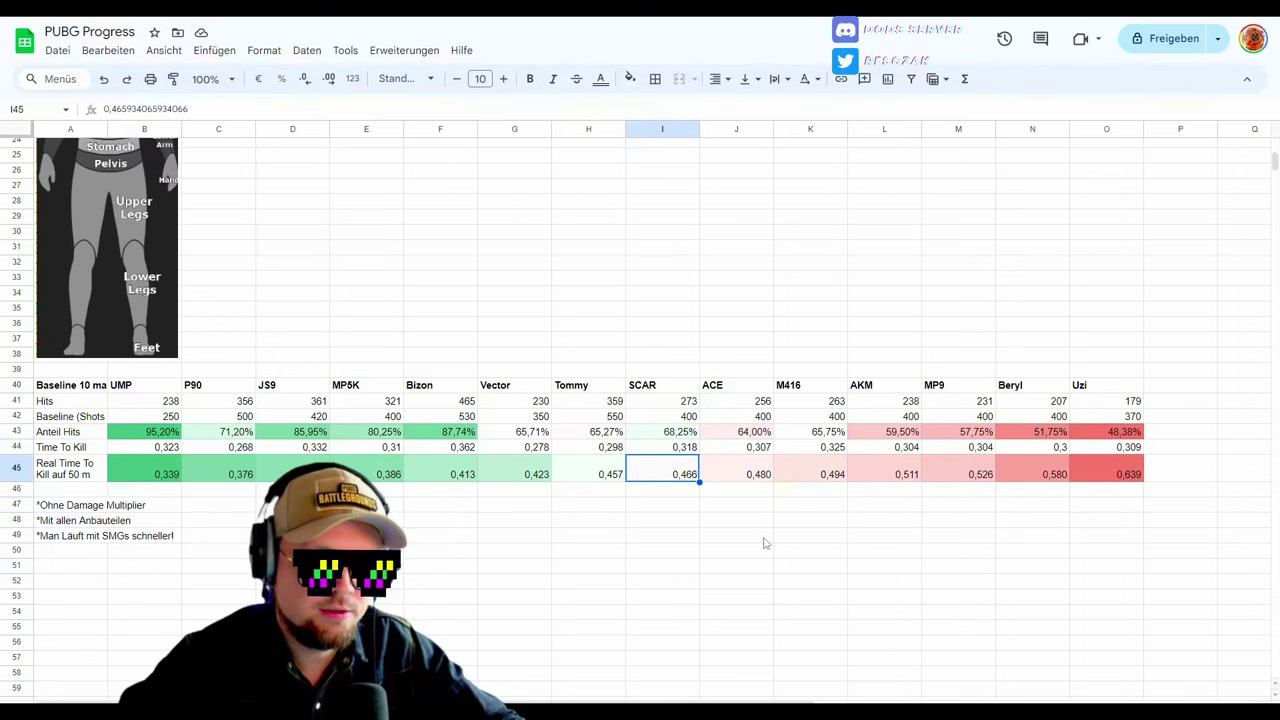
{"action": "left_click", "coordinate": [822, 391]}
{"action": "left_click", "coordinate": [659, 392]}
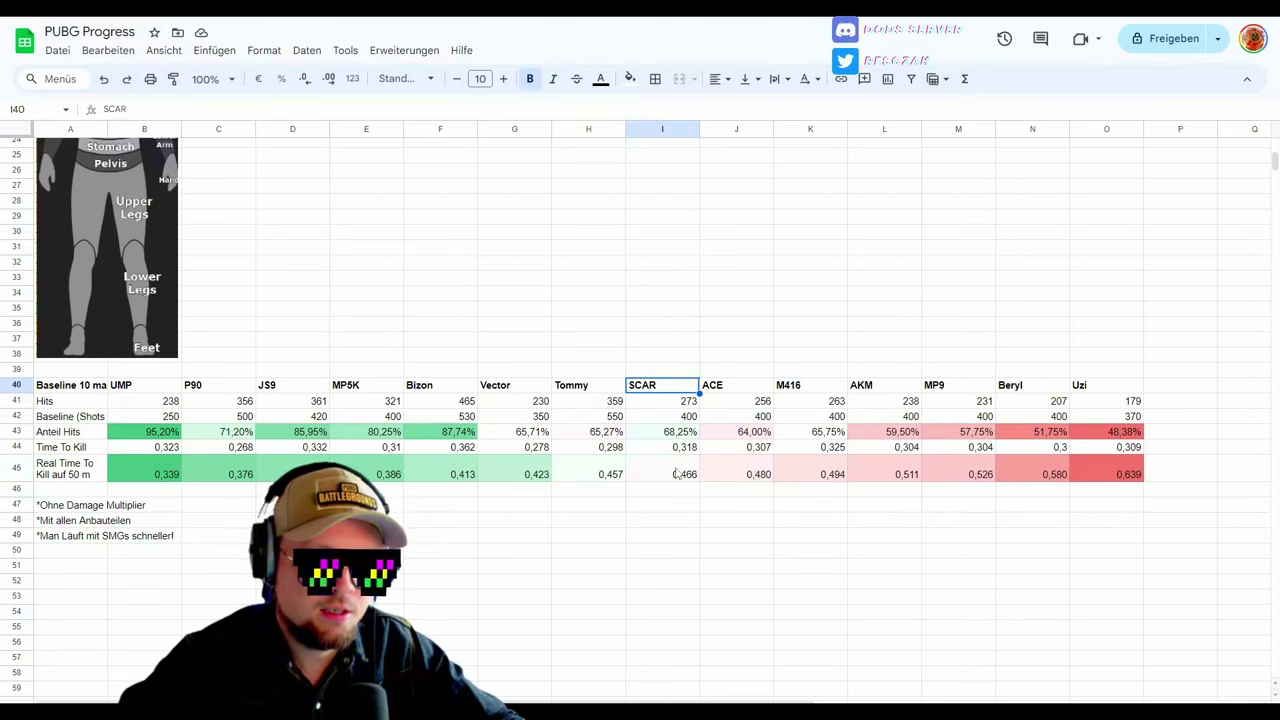
{"action": "left_click", "coordinate": [808, 390]}
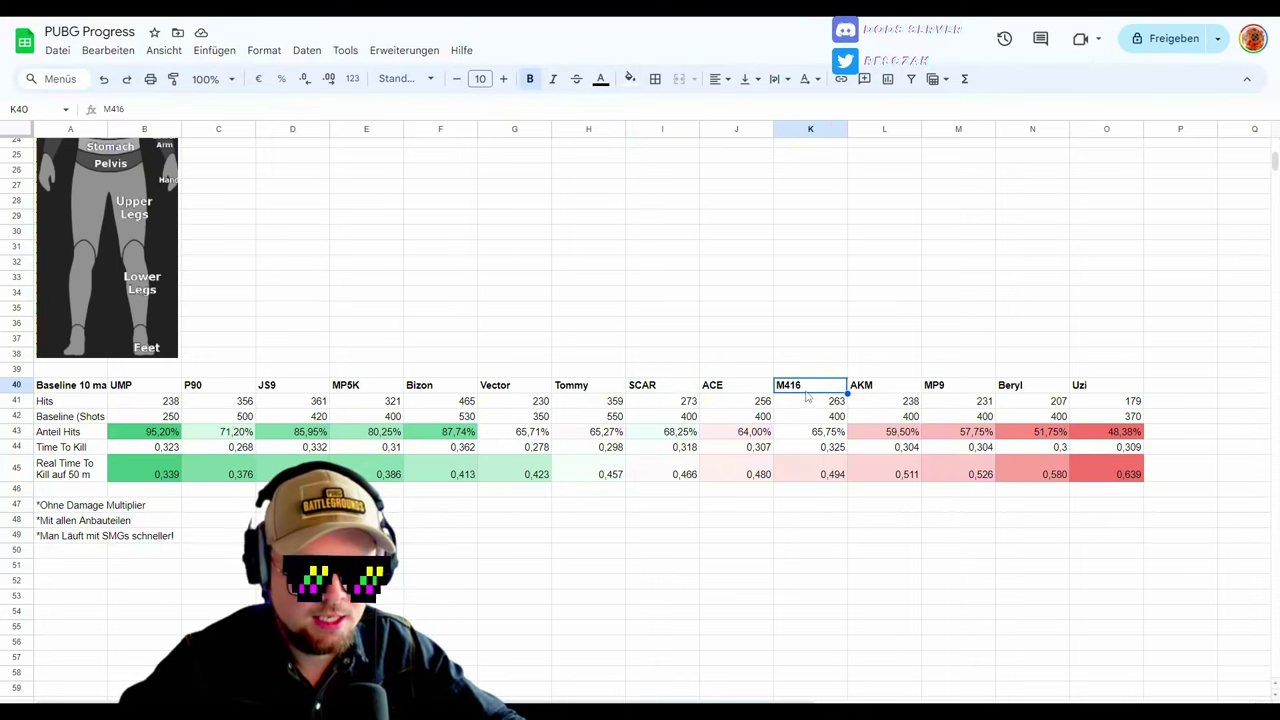
{"action": "left_click", "coordinate": [661, 473]}
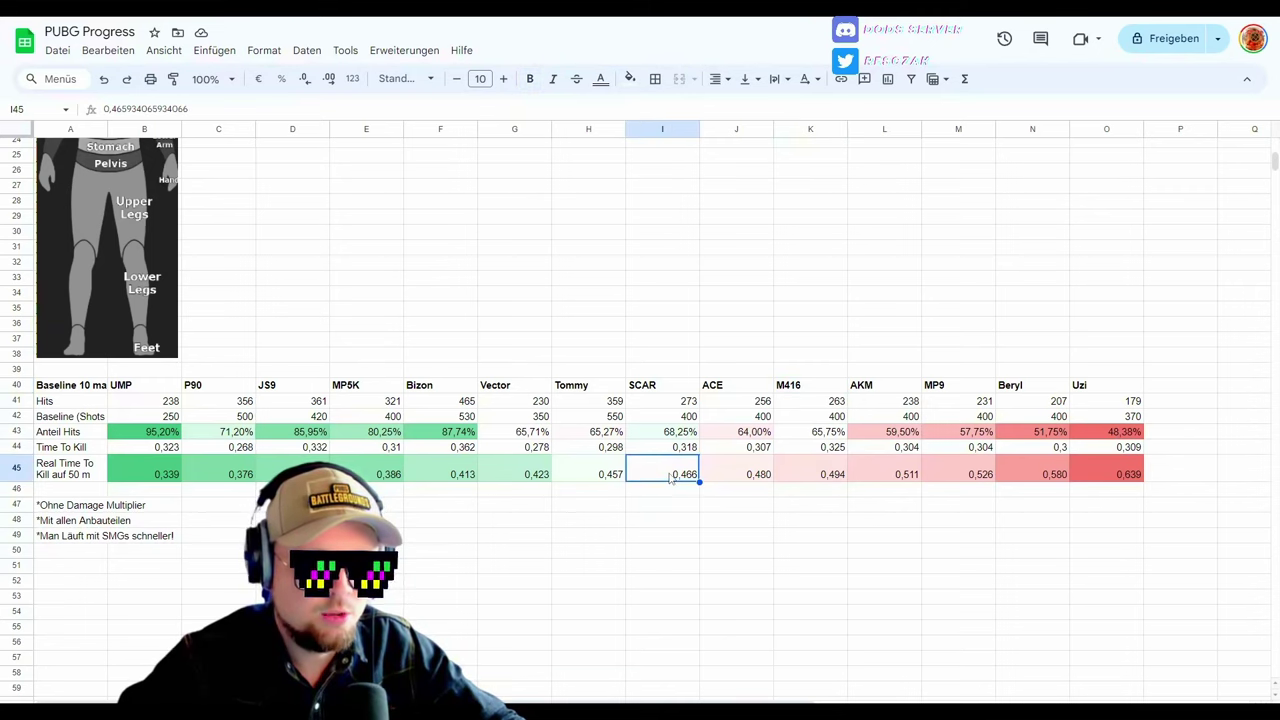
{"action": "left_click", "coordinate": [811, 480]}
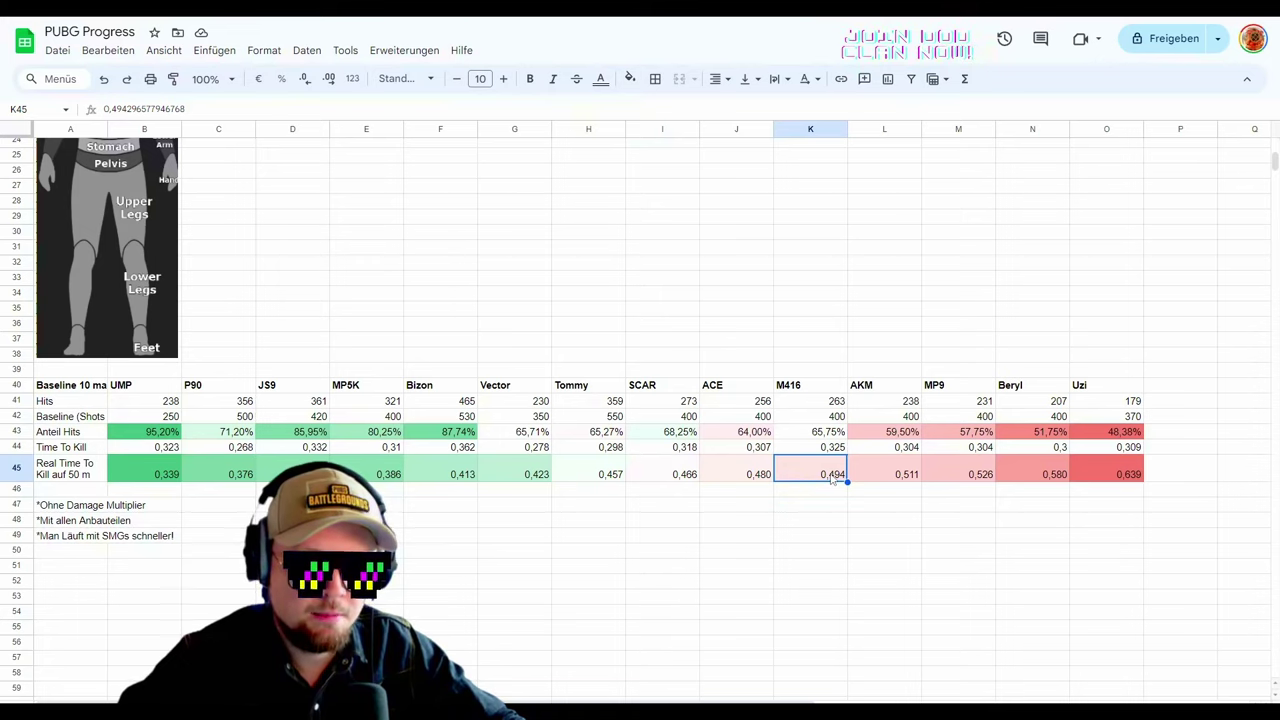
Step: Compare the Tommy with the M416 in the ranking table, checking the Tommy's real Time To Kill at 50 m
{"action": "left_click", "coordinate": [580, 389]}
{"action": "left_click", "coordinate": [820, 387]}
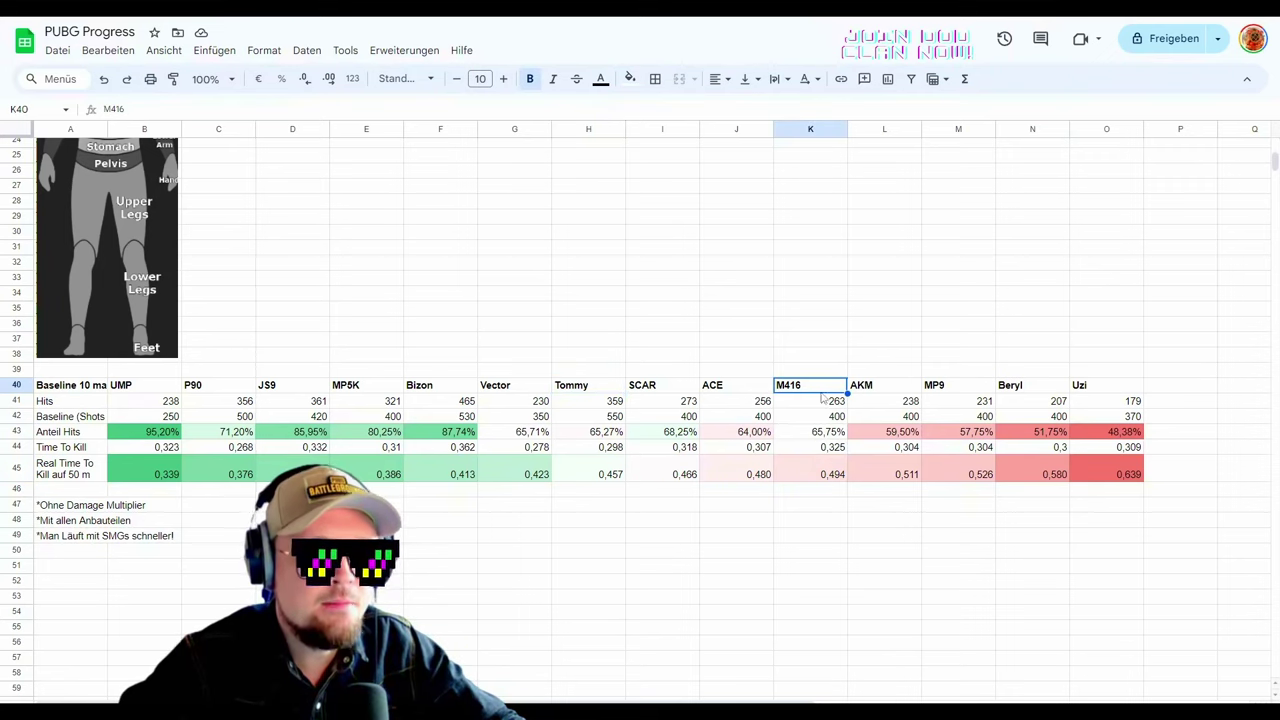
{"action": "left_click", "coordinate": [610, 472]}
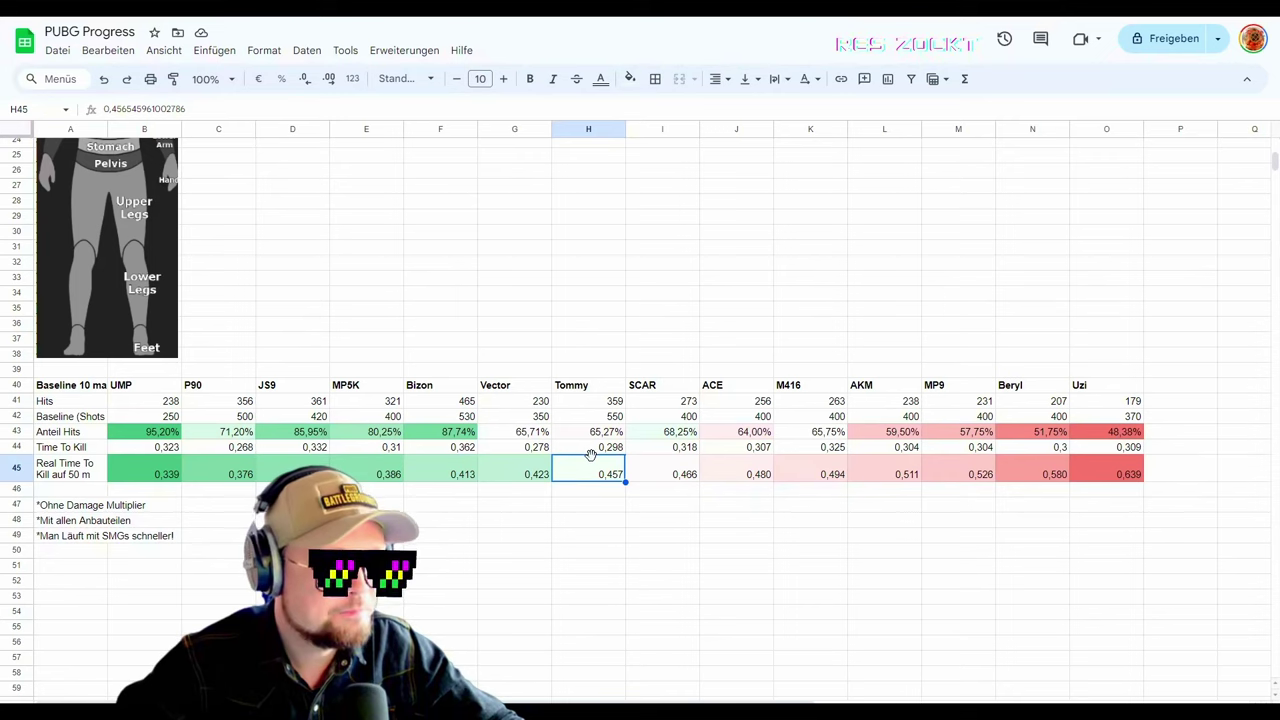
Step: Review the Vector's real Time To Kill at 50 m, and the Bizon, JS9 and P90 entries in the ranking table
{"action": "left_click", "coordinate": [532, 476]}
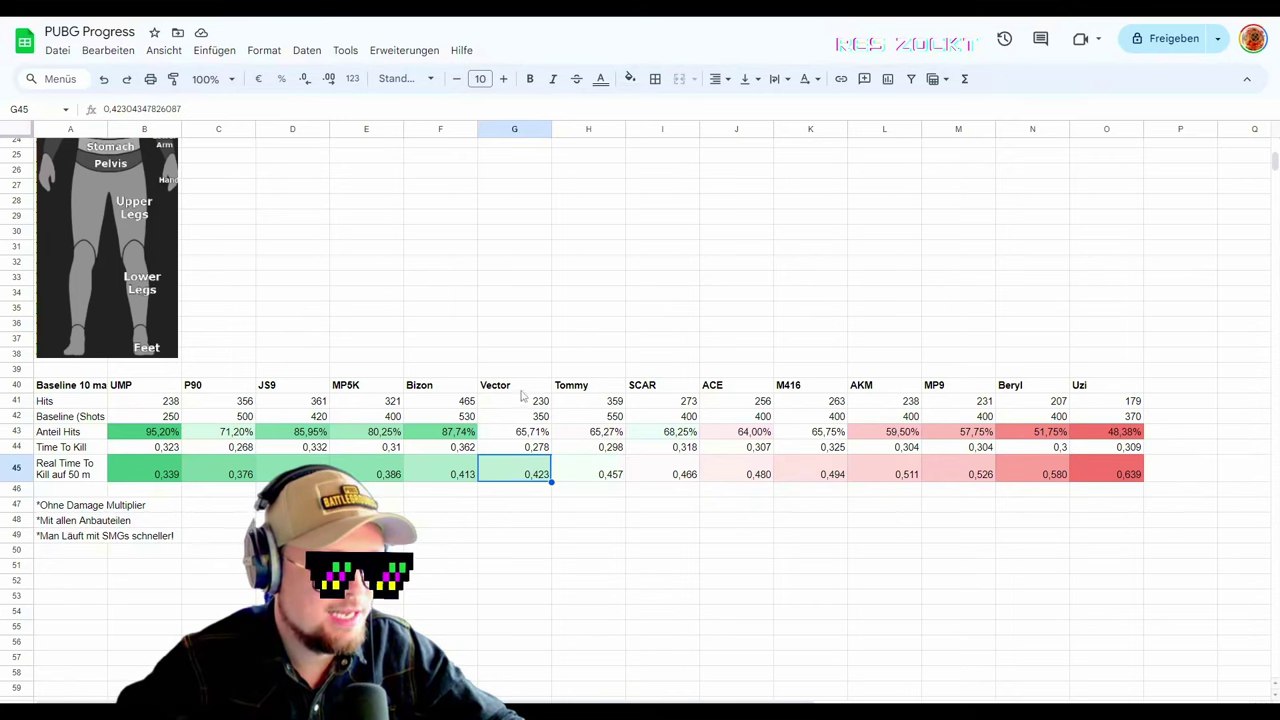
{"action": "left_click", "coordinate": [526, 389]}
{"action": "left_click", "coordinate": [431, 389]}
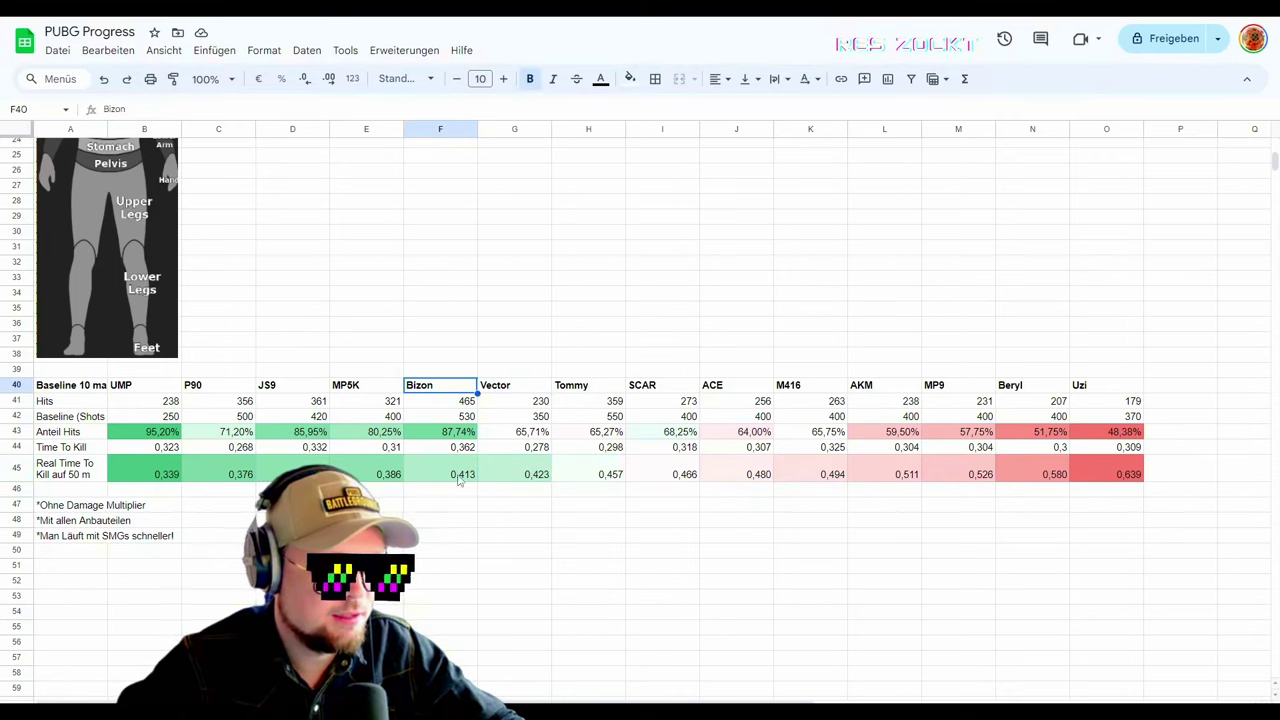
{"action": "left_click", "coordinate": [285, 391]}
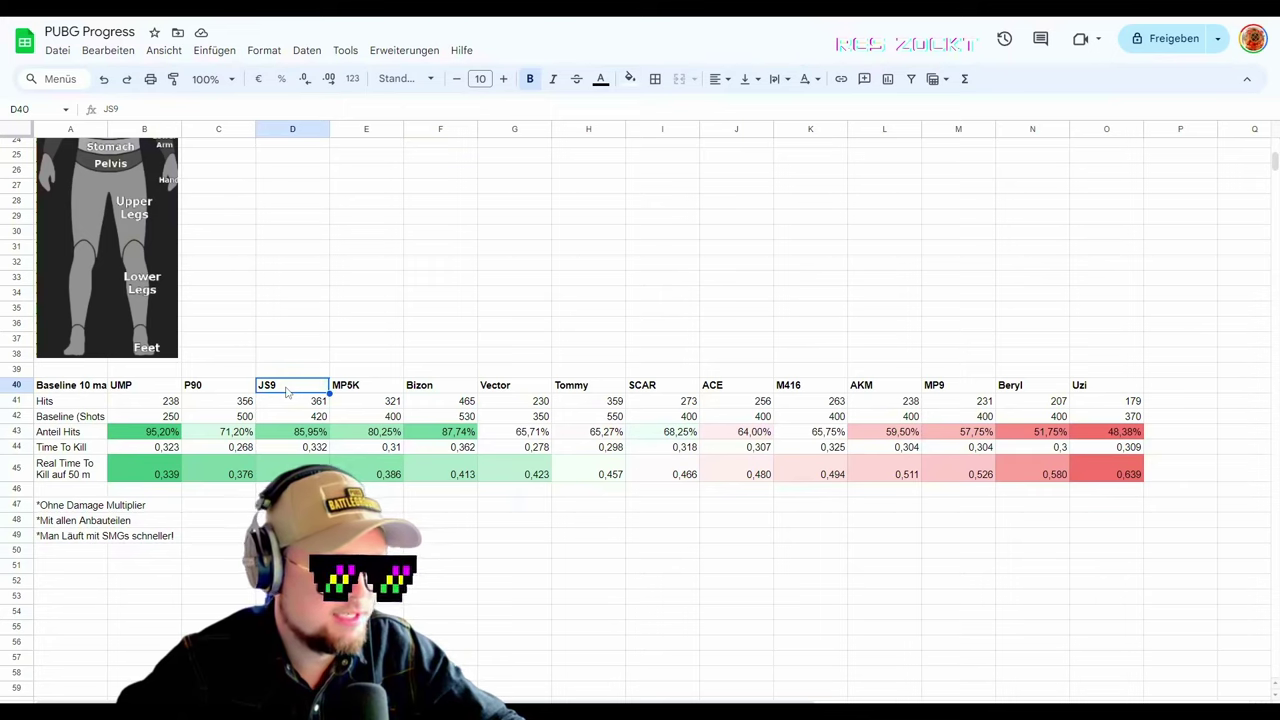
{"action": "left_click", "coordinate": [224, 391]}
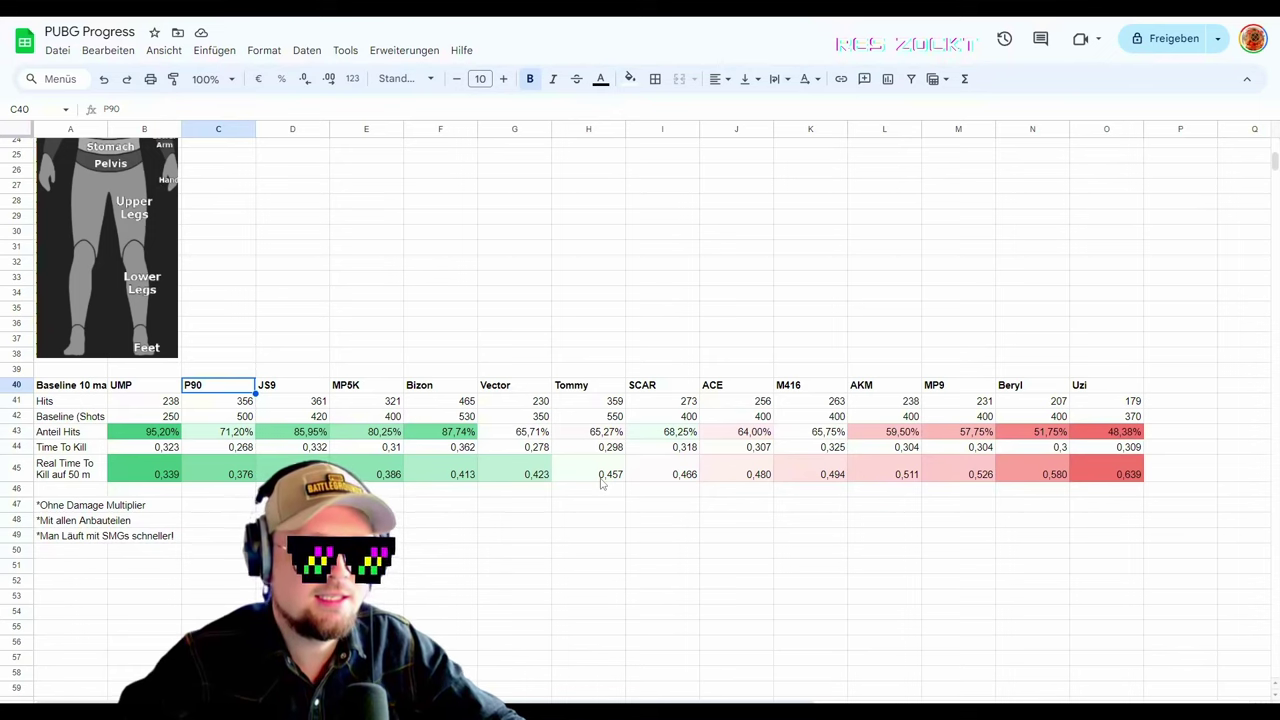
Step: Compare the Beryl's real Time To Kill at 50 m with the UMP's in the ranking table
{"action": "left_click", "coordinate": [1028, 391]}
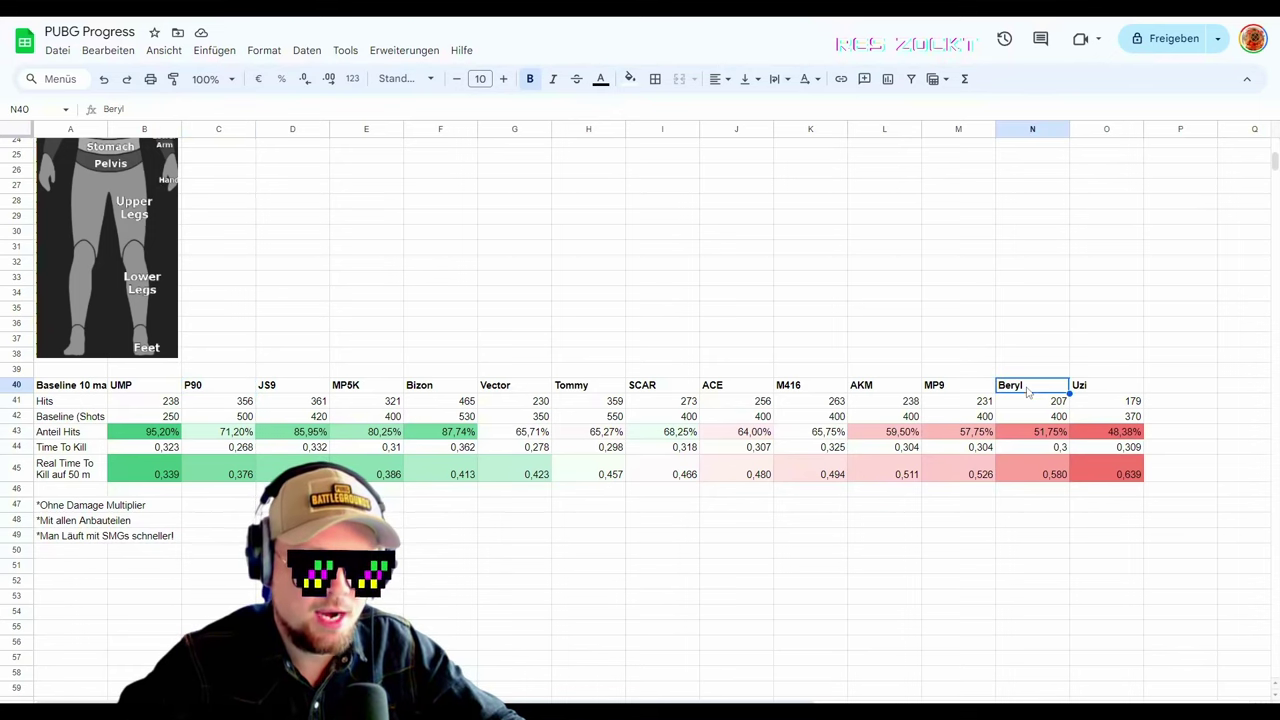
{"action": "left_click", "coordinate": [1044, 474]}
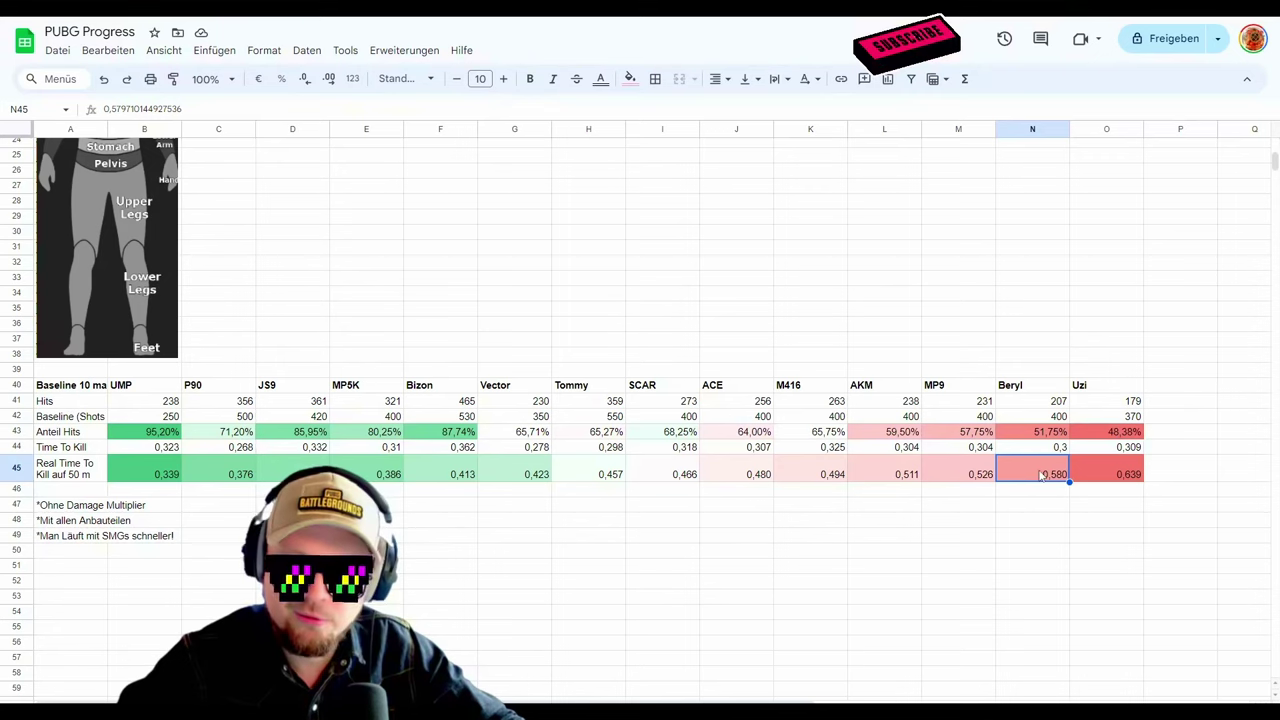
{"action": "left_click", "coordinate": [145, 468]}
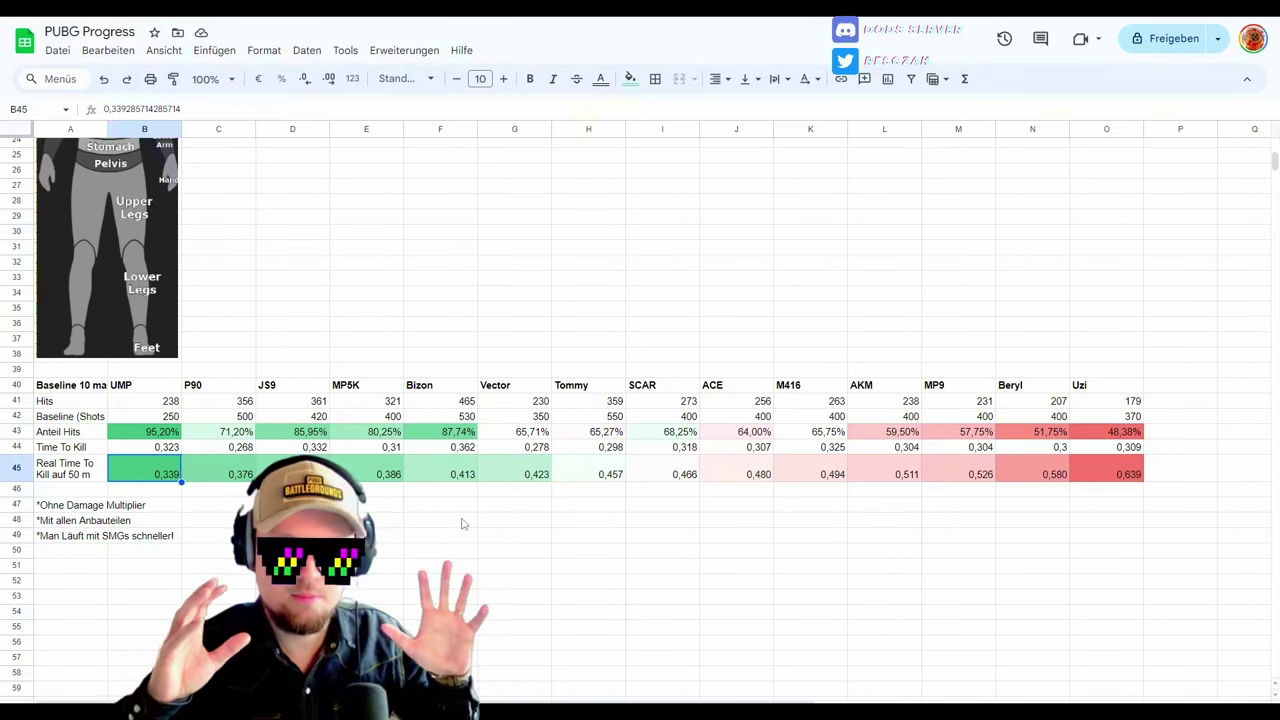
Step: Highlight the Anteil Hits row of the ranking table from its label to the Uzi
{"action": "scroll", "coordinate": [526, 520], "scroll_direction": "down", "scroll_amount": 1}
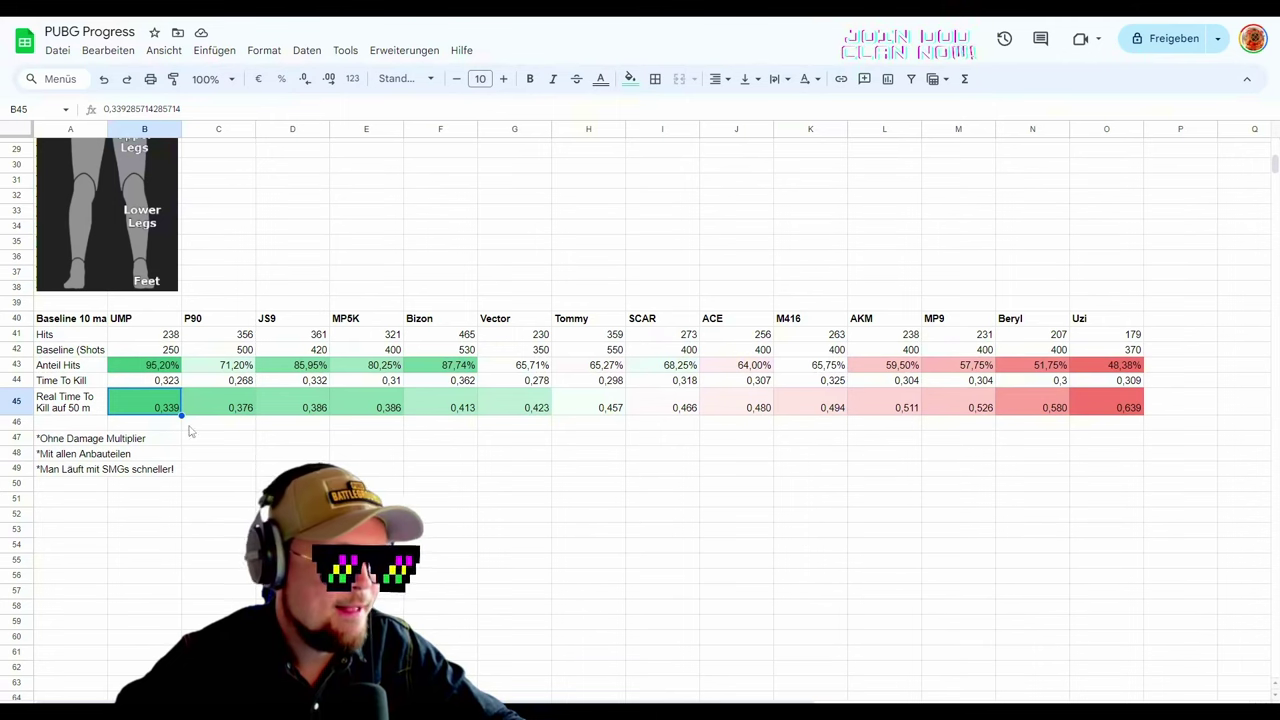
{"action": "left_click", "coordinate": [74, 367]}
{"action": "left_click_drag", "start_coordinate": [75, 368], "coordinate": [1131, 371]}
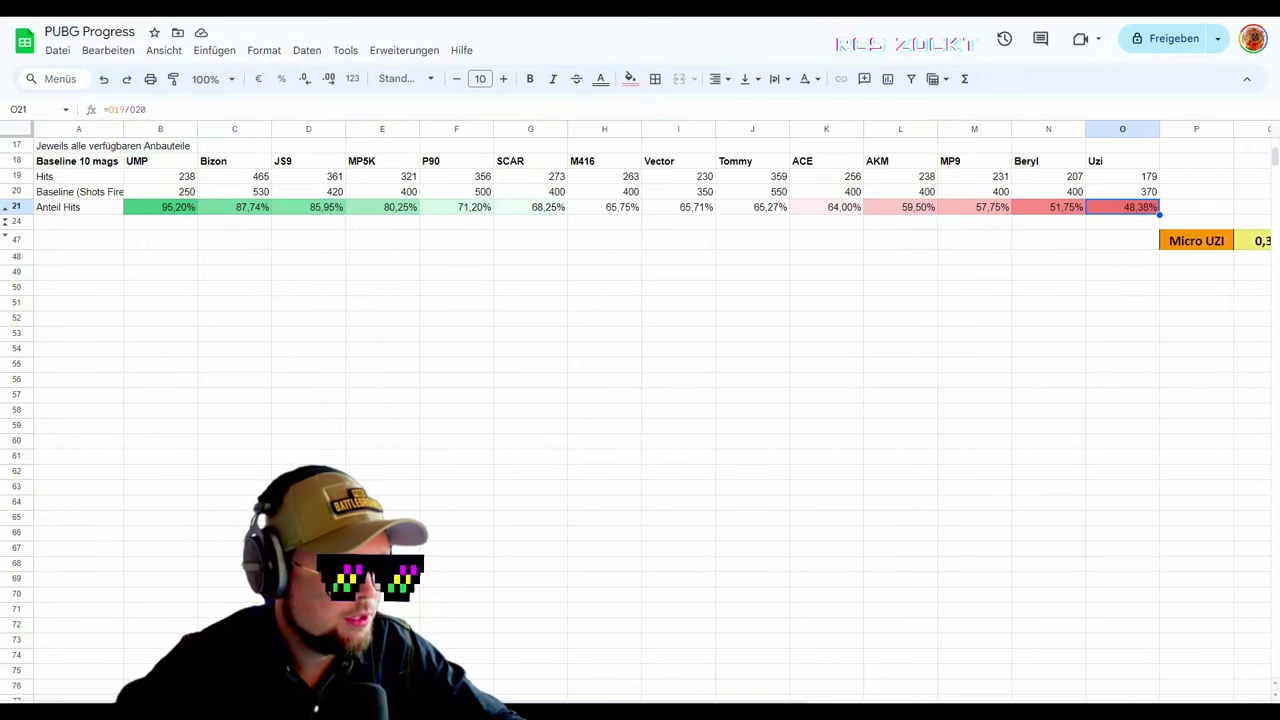
Step: Unhide rows 25 to 46 and rows 22 to 23 around the baseline table on the test-results sheet
{"action": "scroll", "coordinate": [87, 455], "scroll_direction": "up", "scroll_amount": 3}
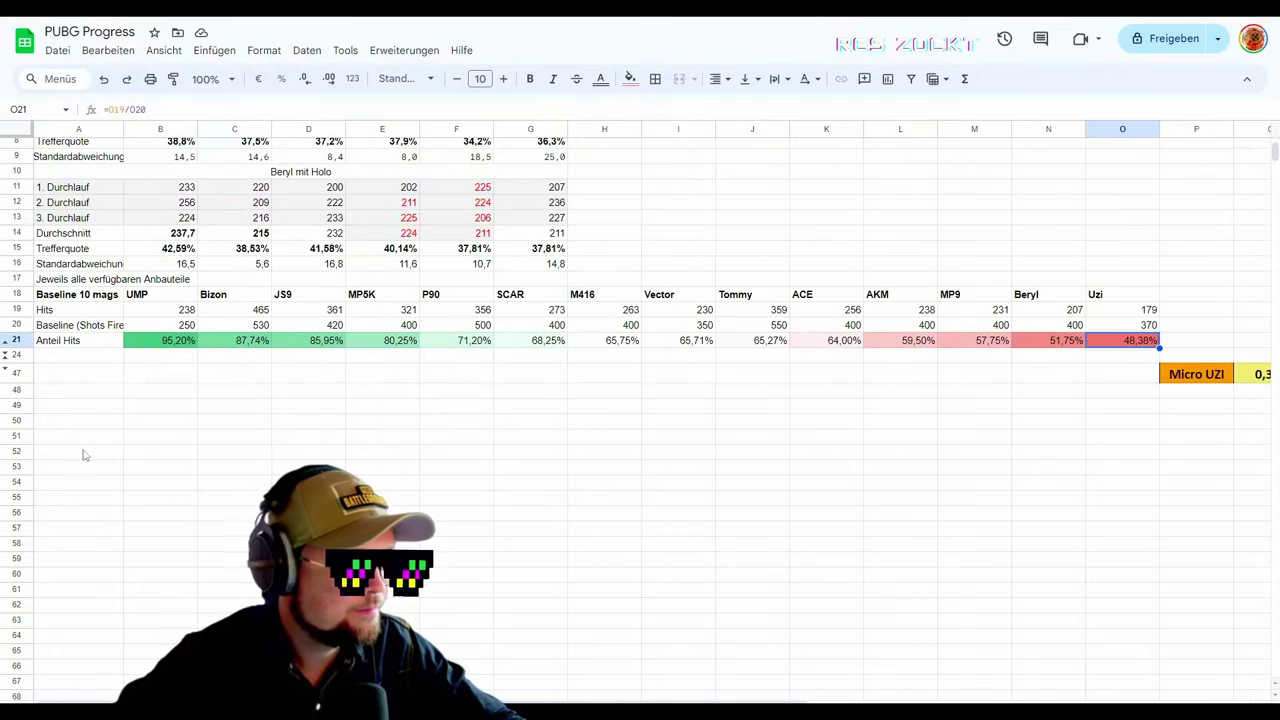
{"action": "left_click", "coordinate": [6, 362]}
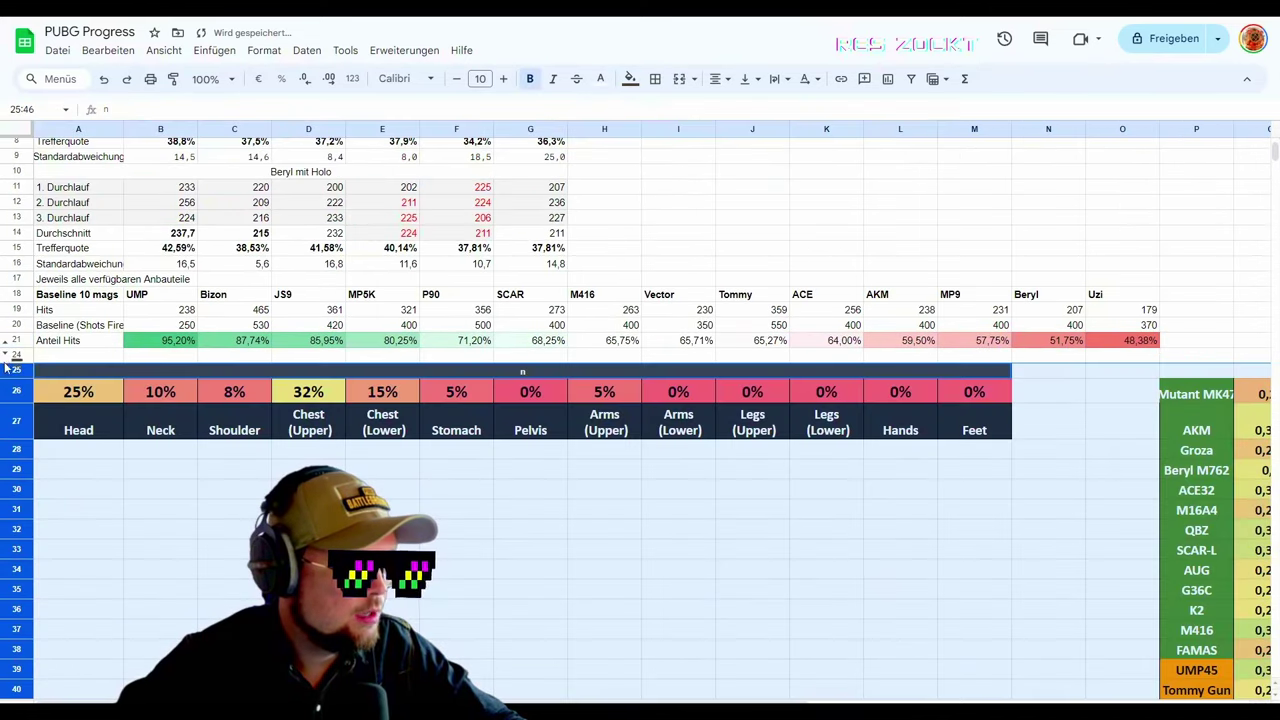
{"action": "left_click", "coordinate": [208, 490]}
{"action": "left_click", "coordinate": [14, 341]}
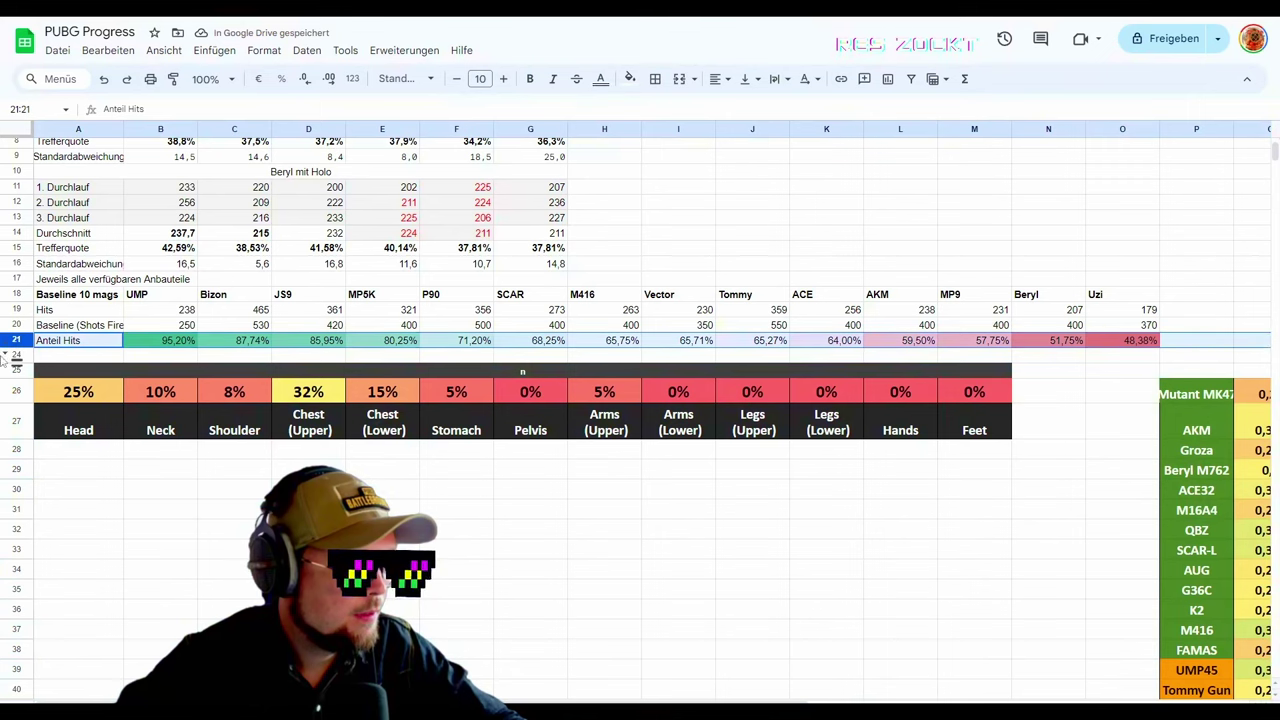
{"action": "left_click", "coordinate": [6, 357]}
Step: Inspect the formula behind the UMP's Real Time To Kill auf 50 m, and highlight that row from UMP to Uzi
{"action": "left_click", "coordinate": [175, 383]}
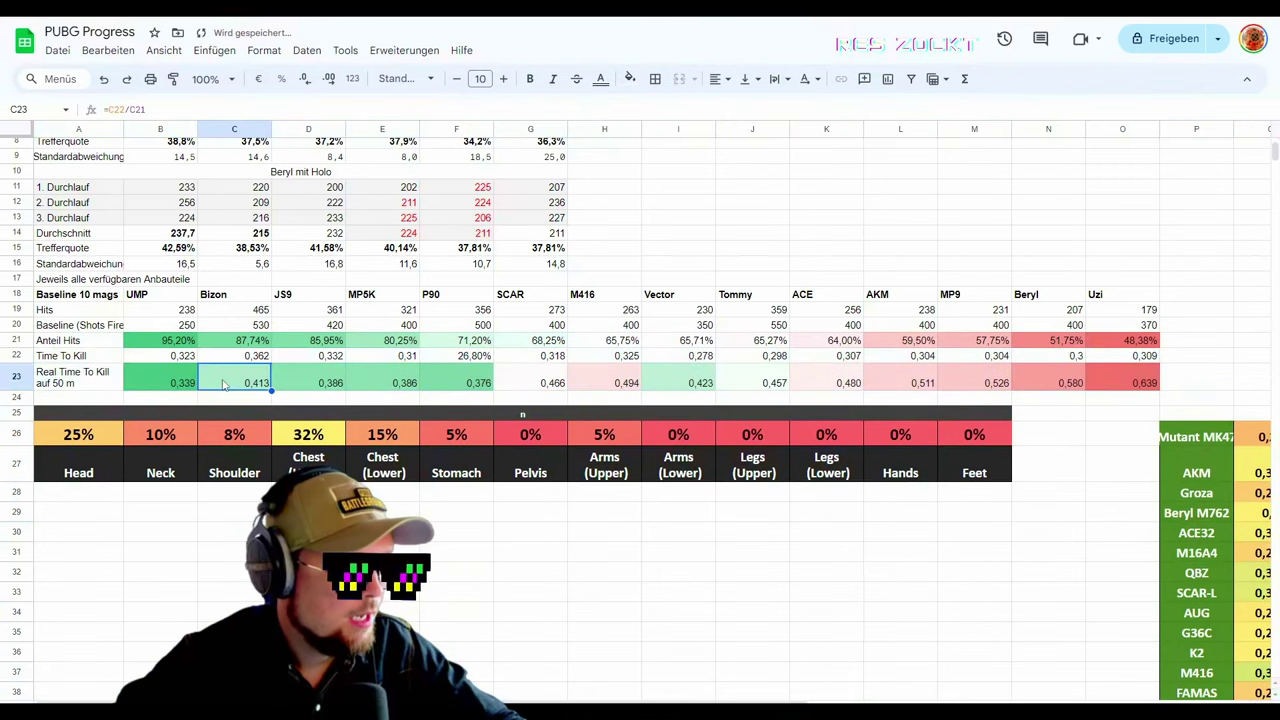
{"action": "left_click", "coordinate": [128, 109]}
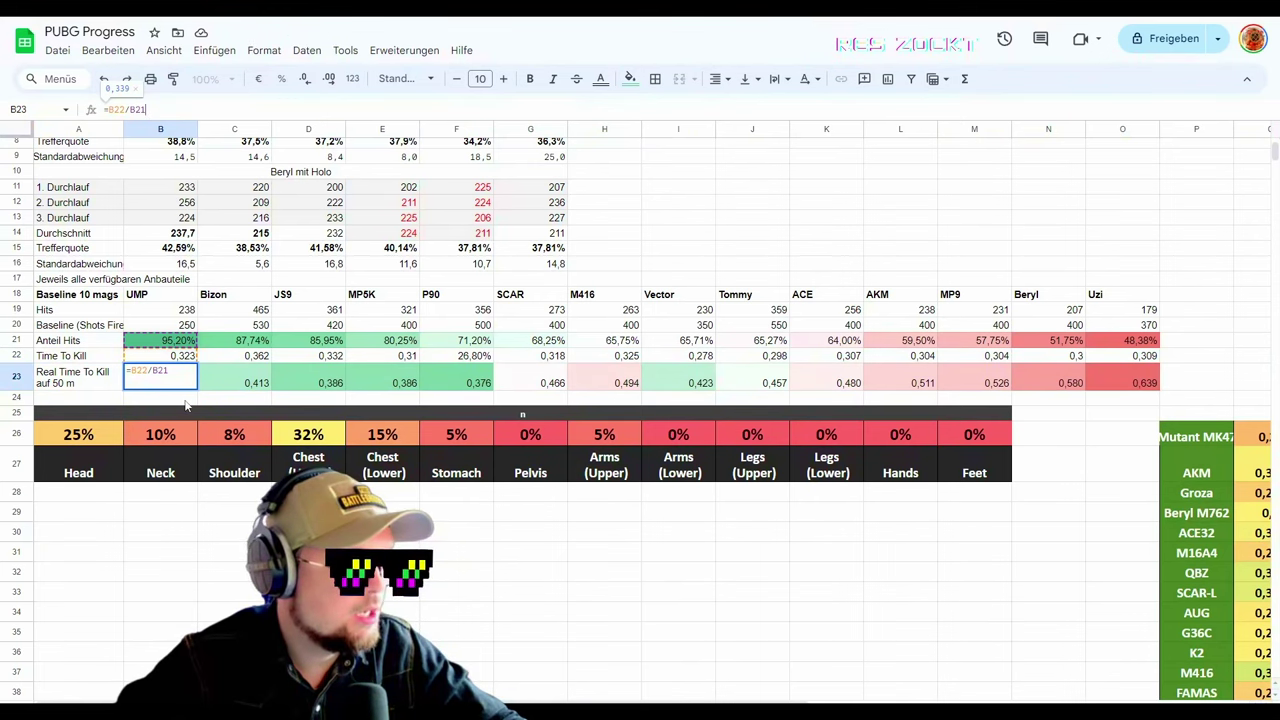
{"action": "key", "text": "Escape"}
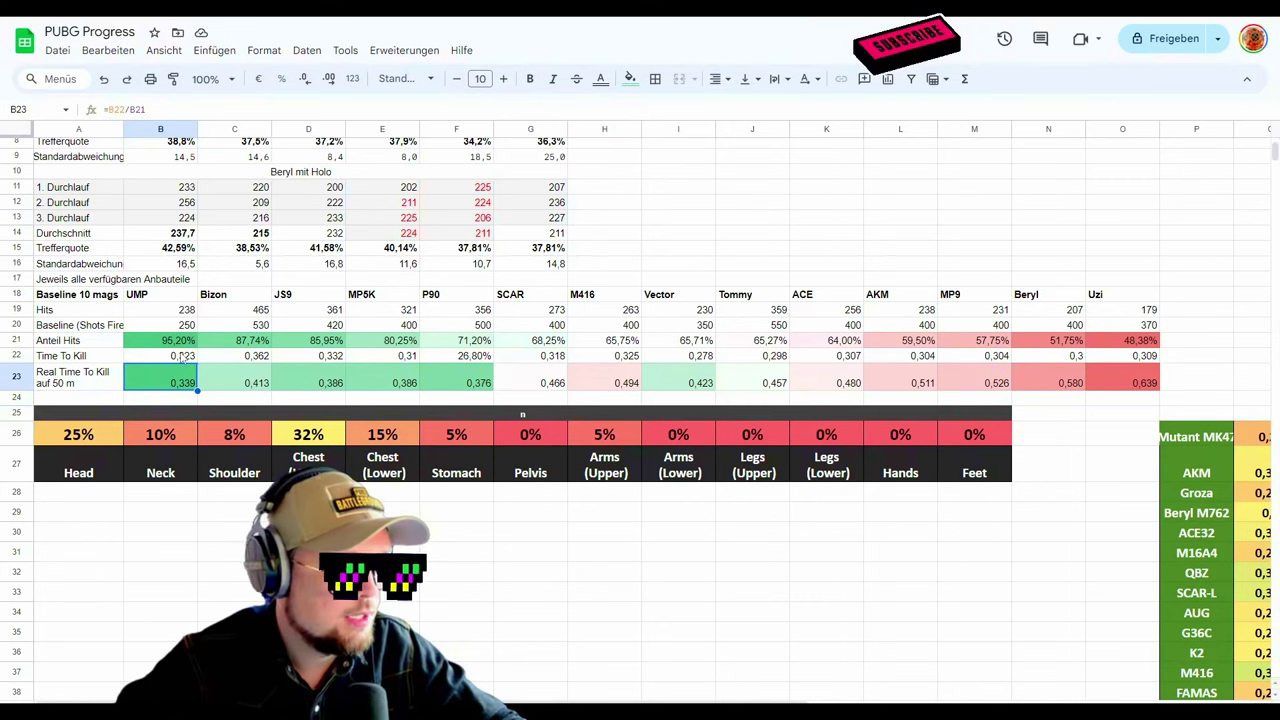
{"action": "left_click_drag", "start_coordinate": [174, 388], "coordinate": [1135, 385]}
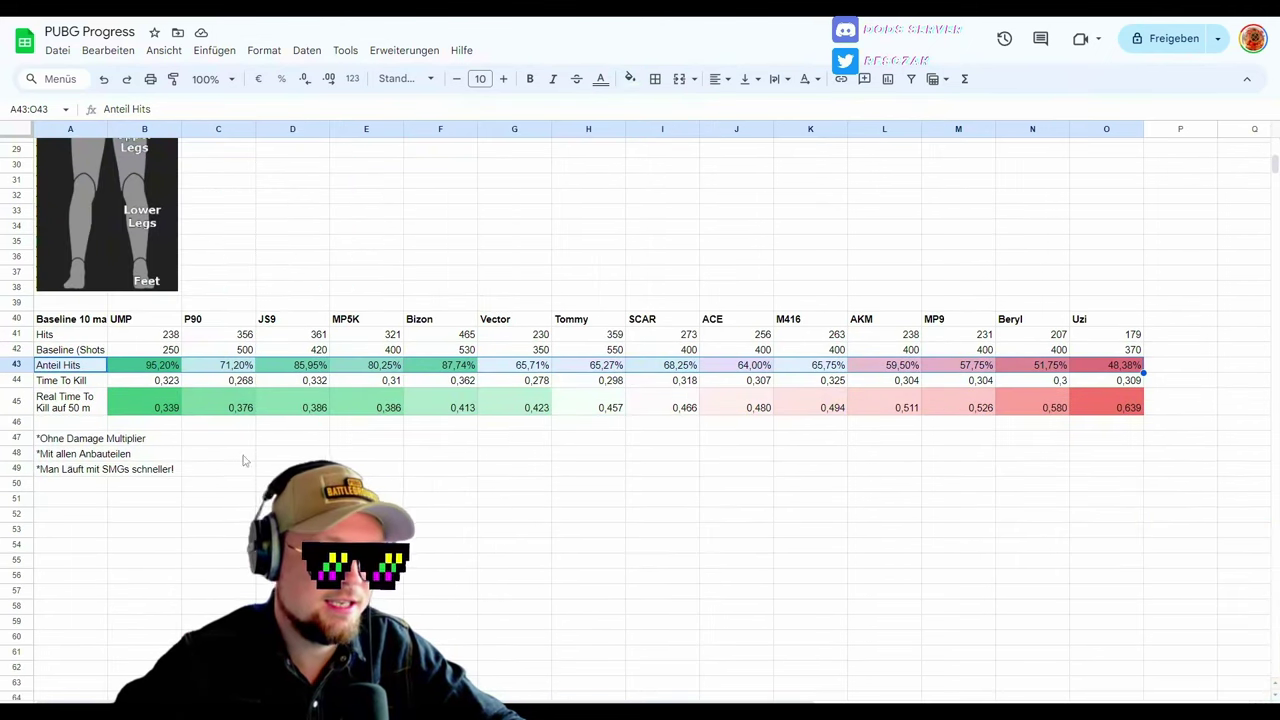
Step: Highlight the full UMP column and the full P90 column of the ranking table in turn
{"action": "left_click_drag", "start_coordinate": [146, 321], "coordinate": [156, 404]}
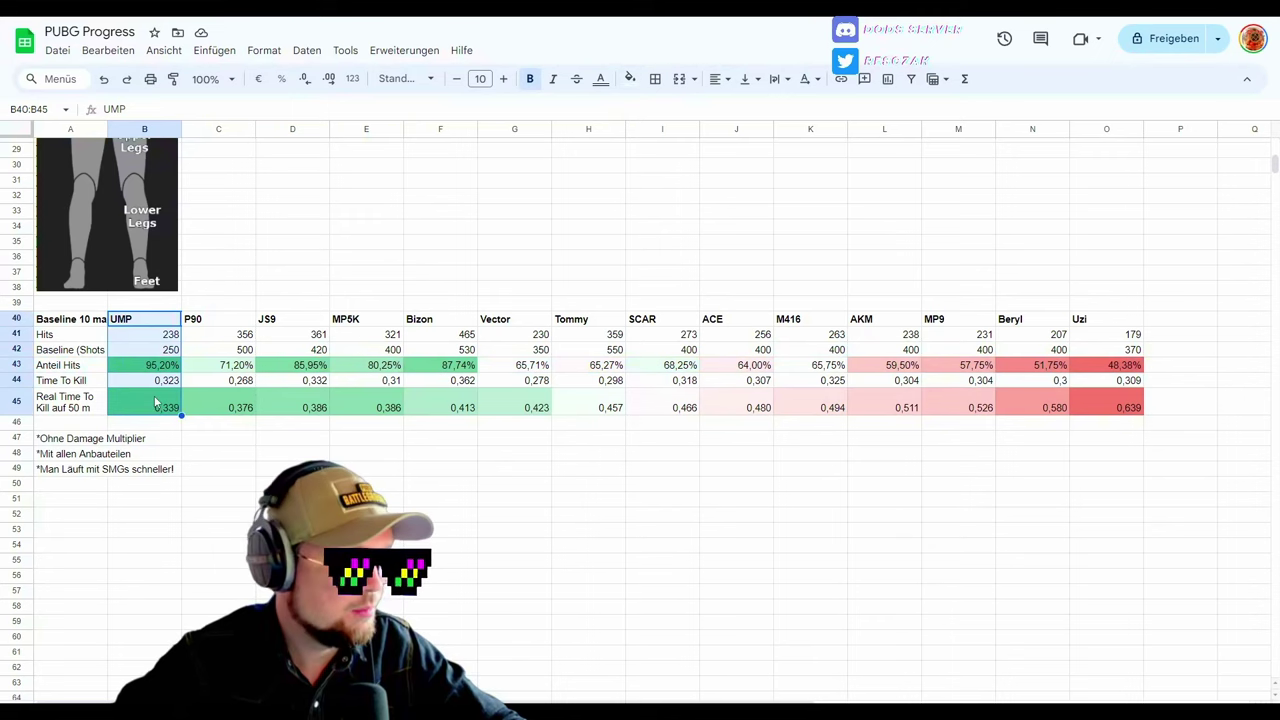
{"action": "left_click_drag", "start_coordinate": [212, 319], "coordinate": [225, 402]}
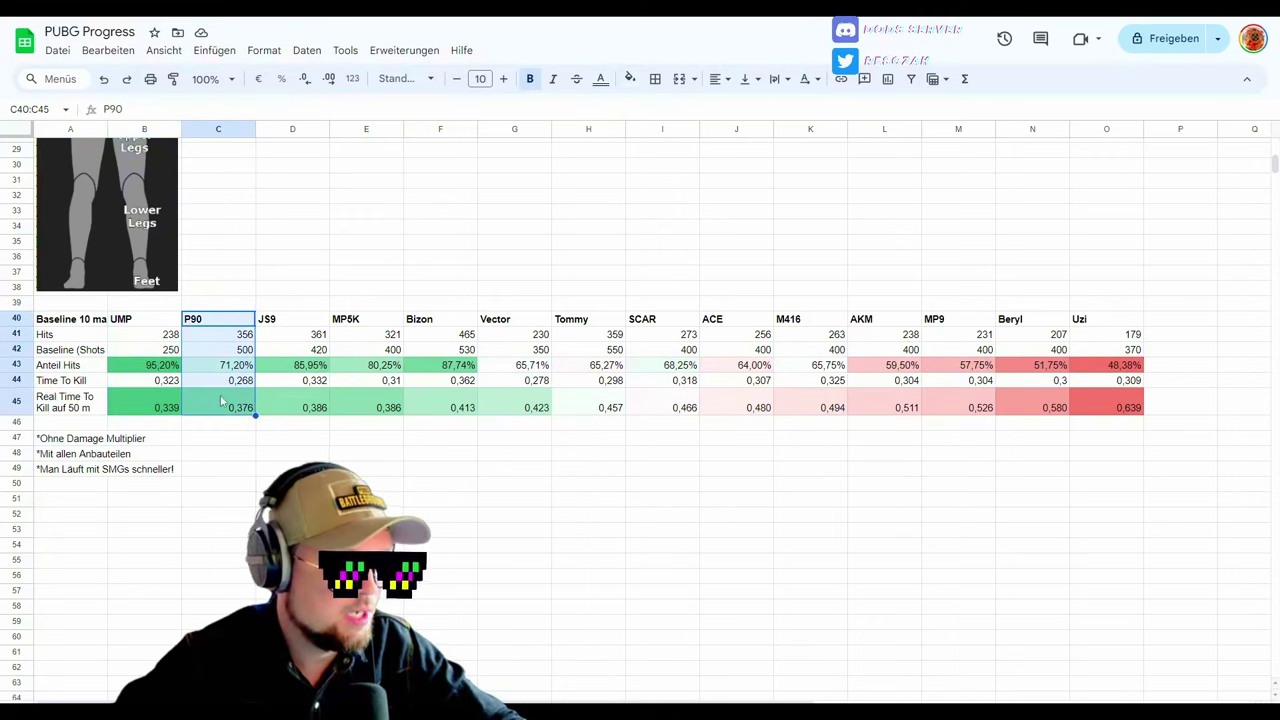
Step: Highlight full weapon columns of the ranking table in turn: UMP, Beryl together with Uzi, Bizon, M416, and Uzi alone
{"action": "left_click", "coordinate": [143, 322]}
{"action": "left_click_drag", "start_coordinate": [143, 322], "coordinate": [152, 406]}
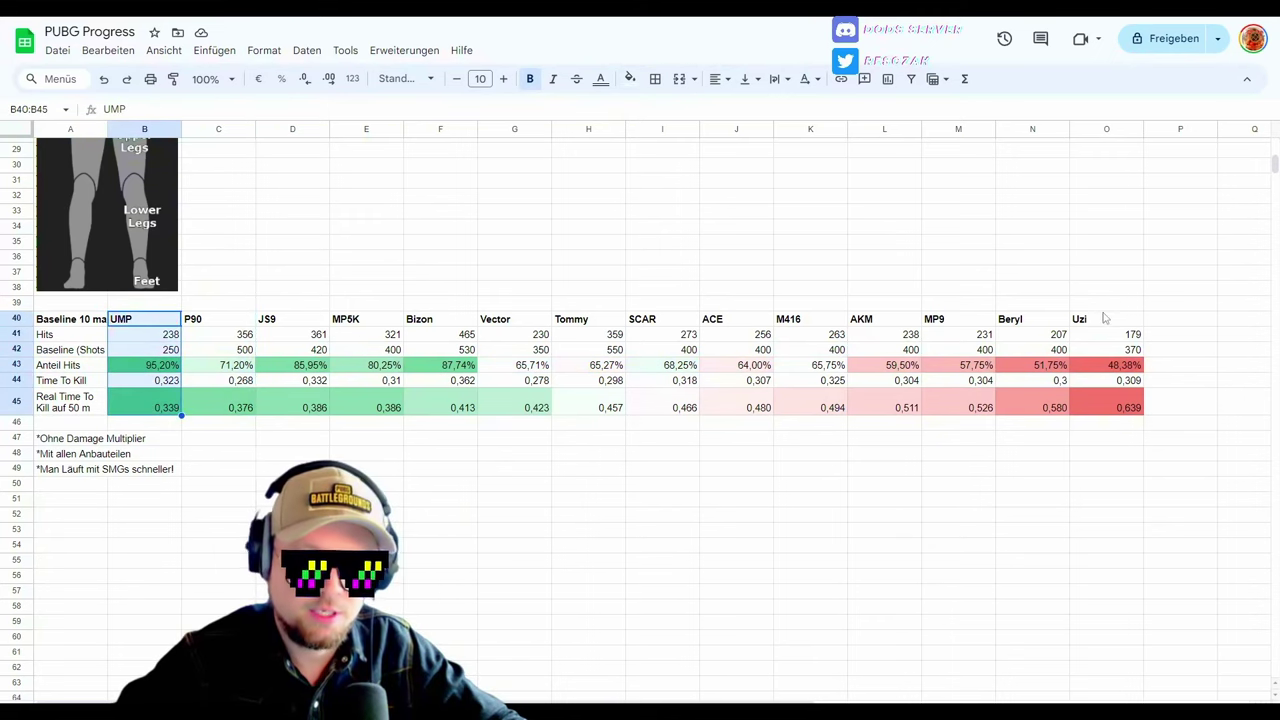
{"action": "left_click_drag", "start_coordinate": [1105, 320], "coordinate": [1030, 408]}
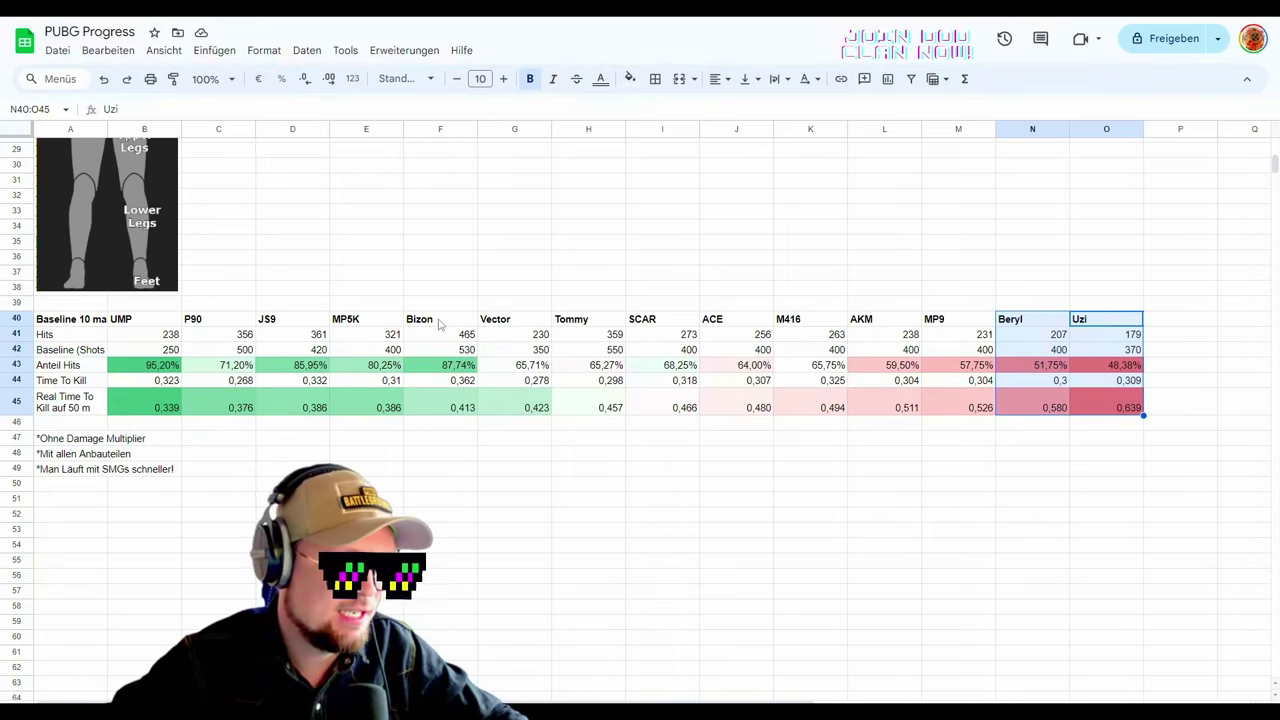
{"action": "left_click_drag", "start_coordinate": [438, 323], "coordinate": [436, 410]}
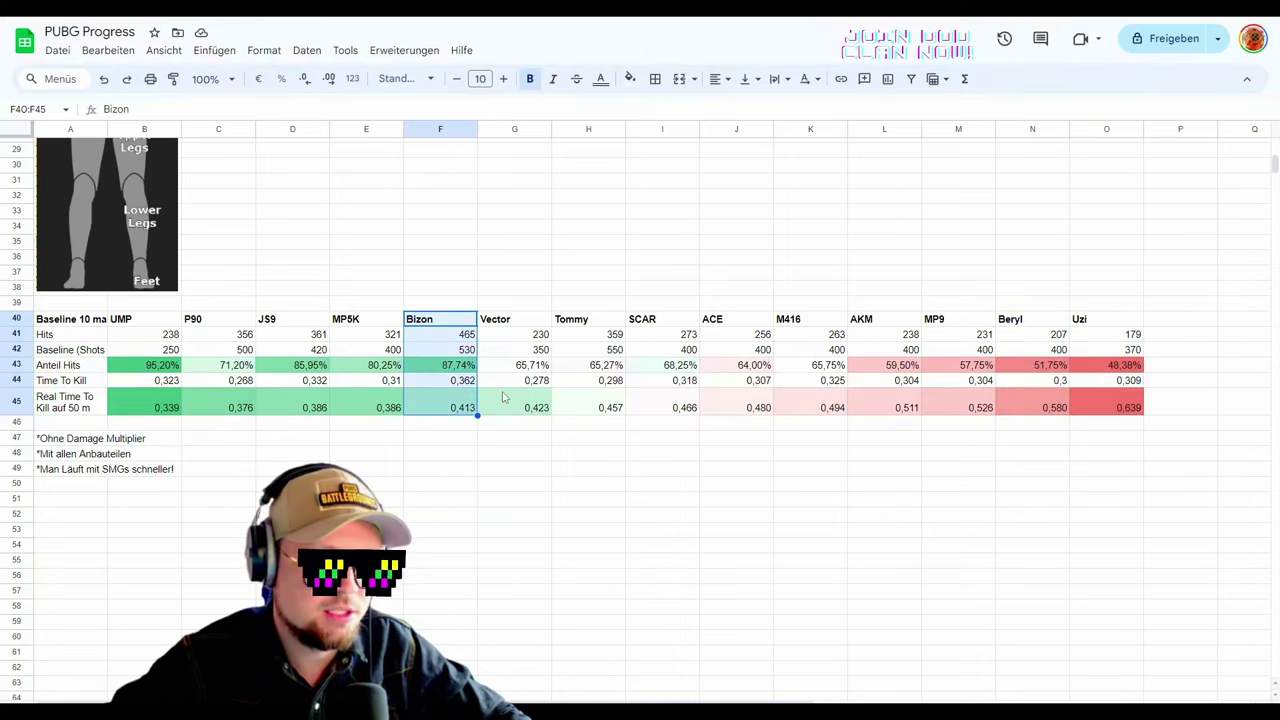
{"action": "left_click_drag", "start_coordinate": [808, 320], "coordinate": [817, 409]}
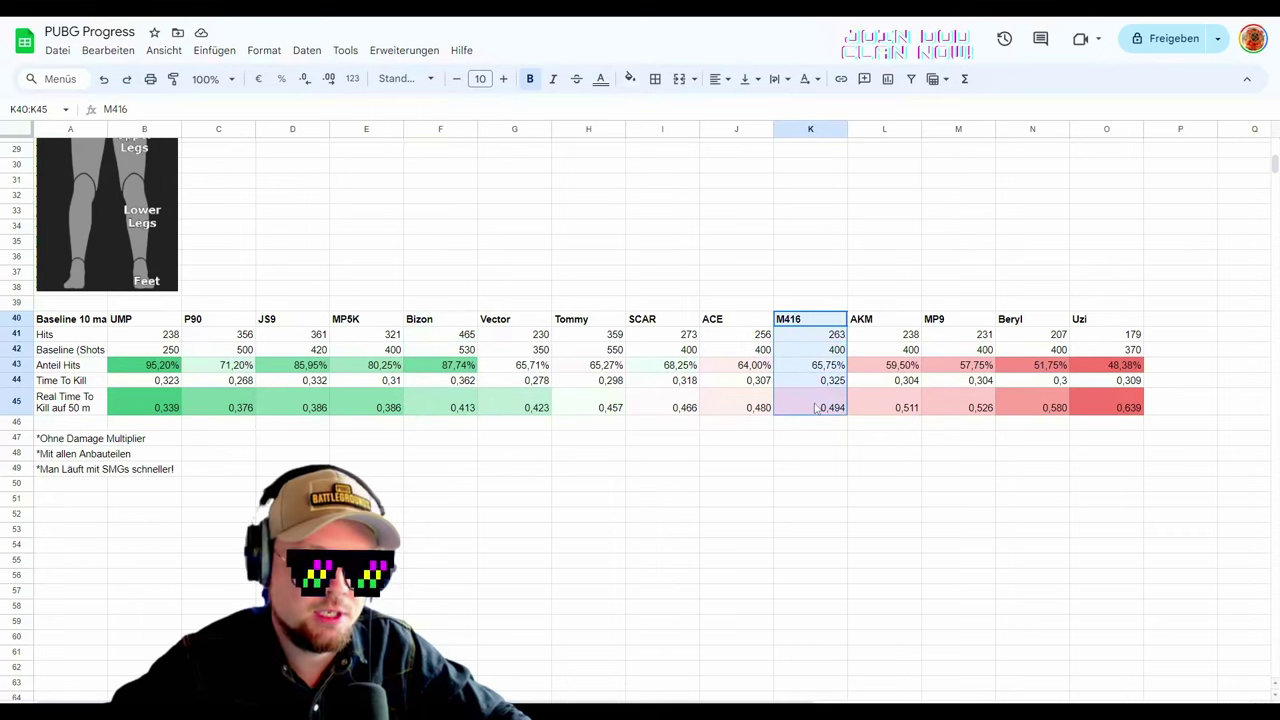
{"action": "left_click_drag", "start_coordinate": [1128, 323], "coordinate": [1121, 406]}
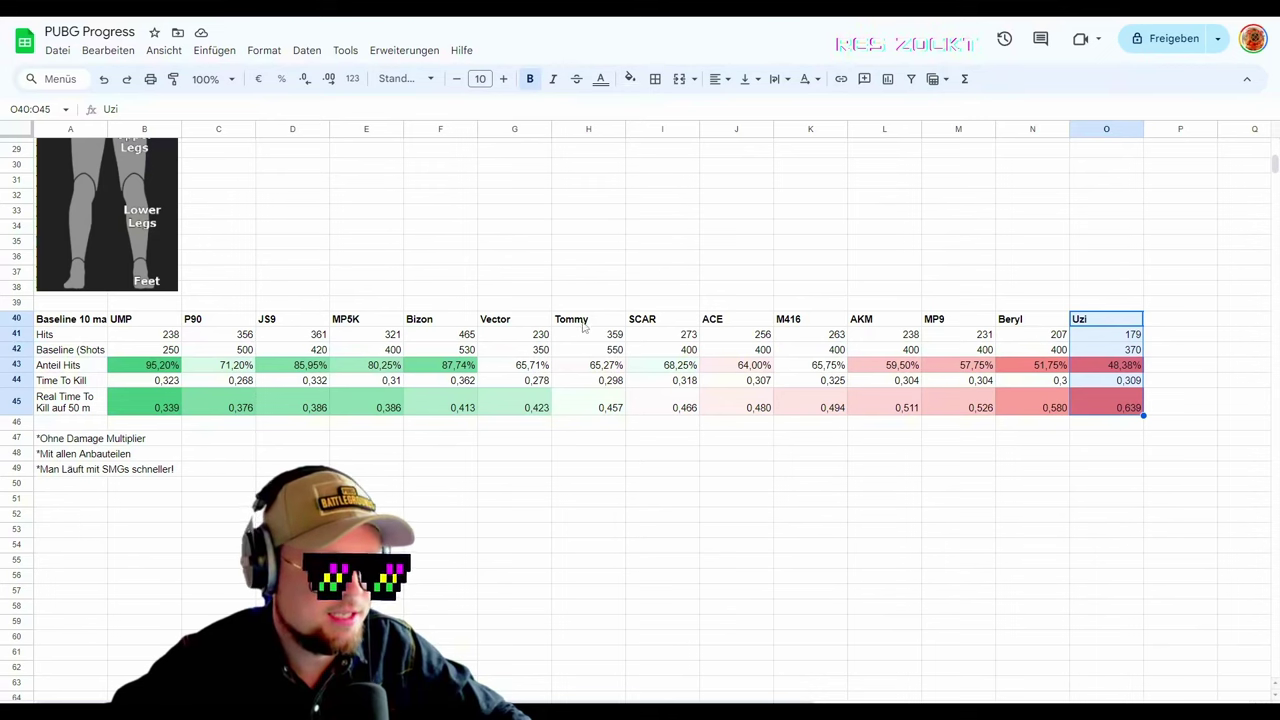
Step: Compare the SMGs by highlighting their full columns in turn: Tommy, Vector, Bizon together with Vector, P90, and UMP
{"action": "left_click_drag", "start_coordinate": [584, 322], "coordinate": [590, 407]}
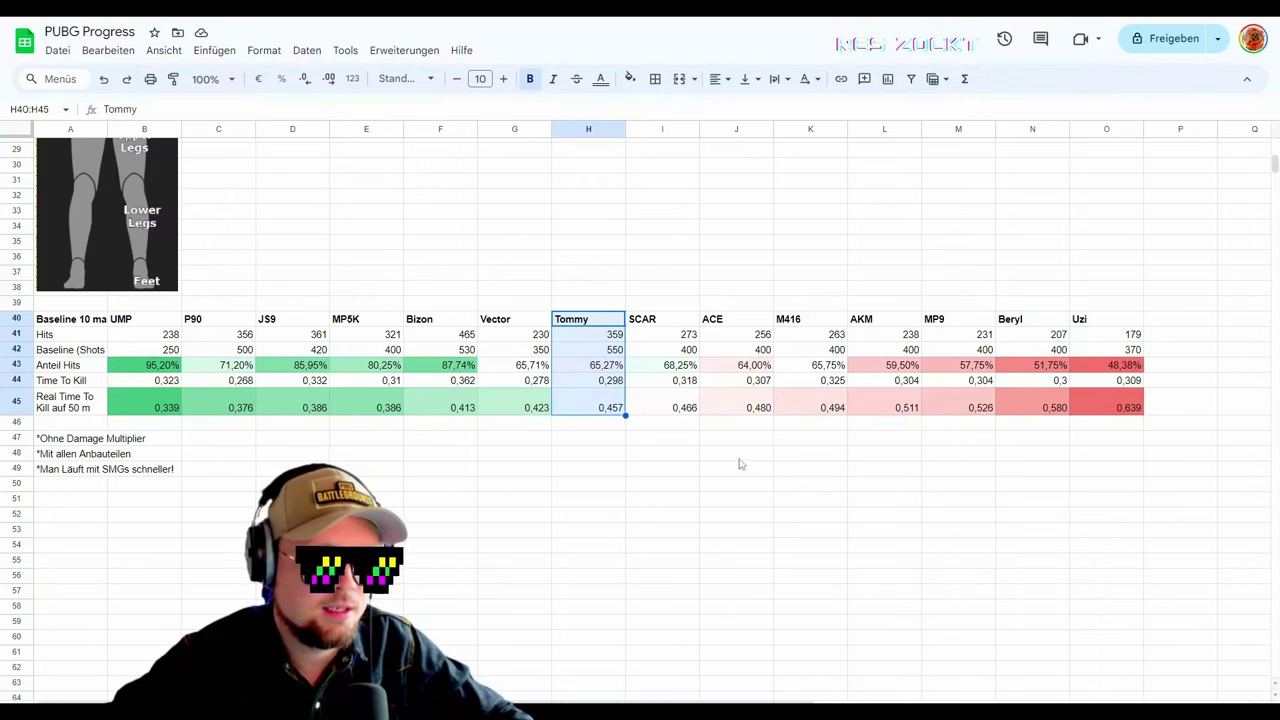
{"action": "left_click_drag", "start_coordinate": [517, 322], "coordinate": [511, 406]}
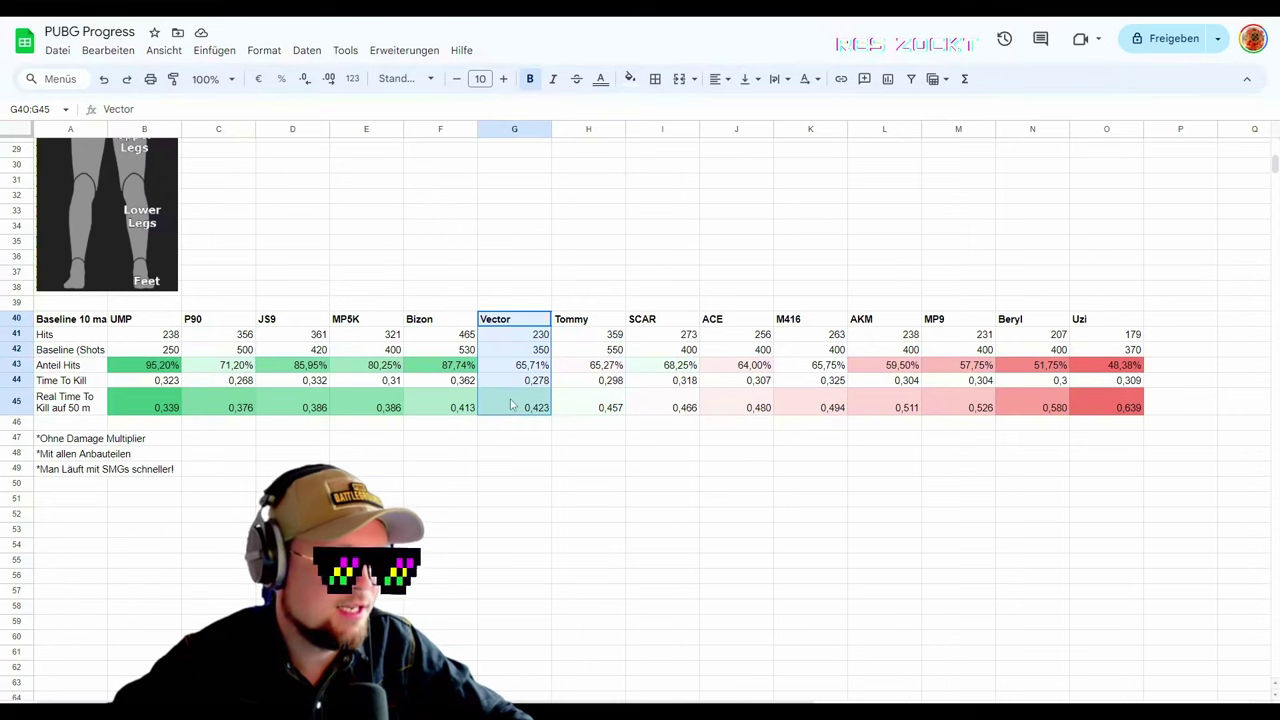
{"action": "left_click_drag", "start_coordinate": [435, 320], "coordinate": [490, 407]}
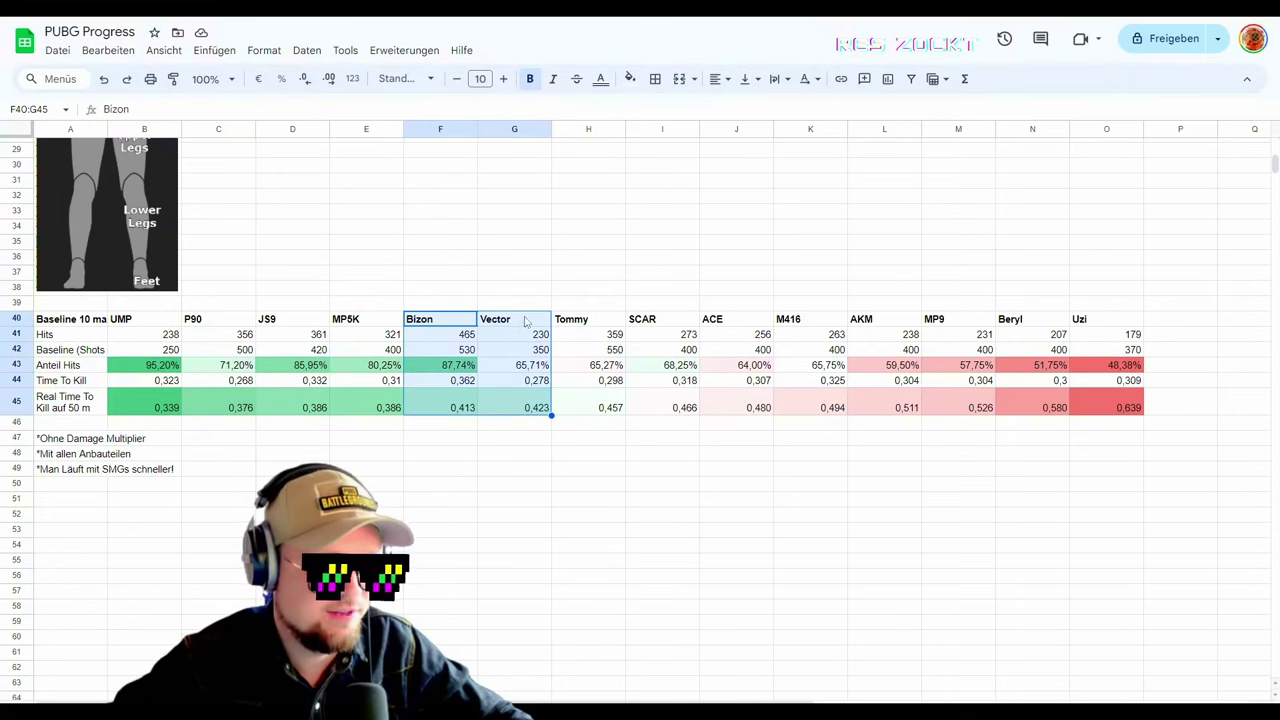
{"action": "left_click", "coordinate": [546, 279]}
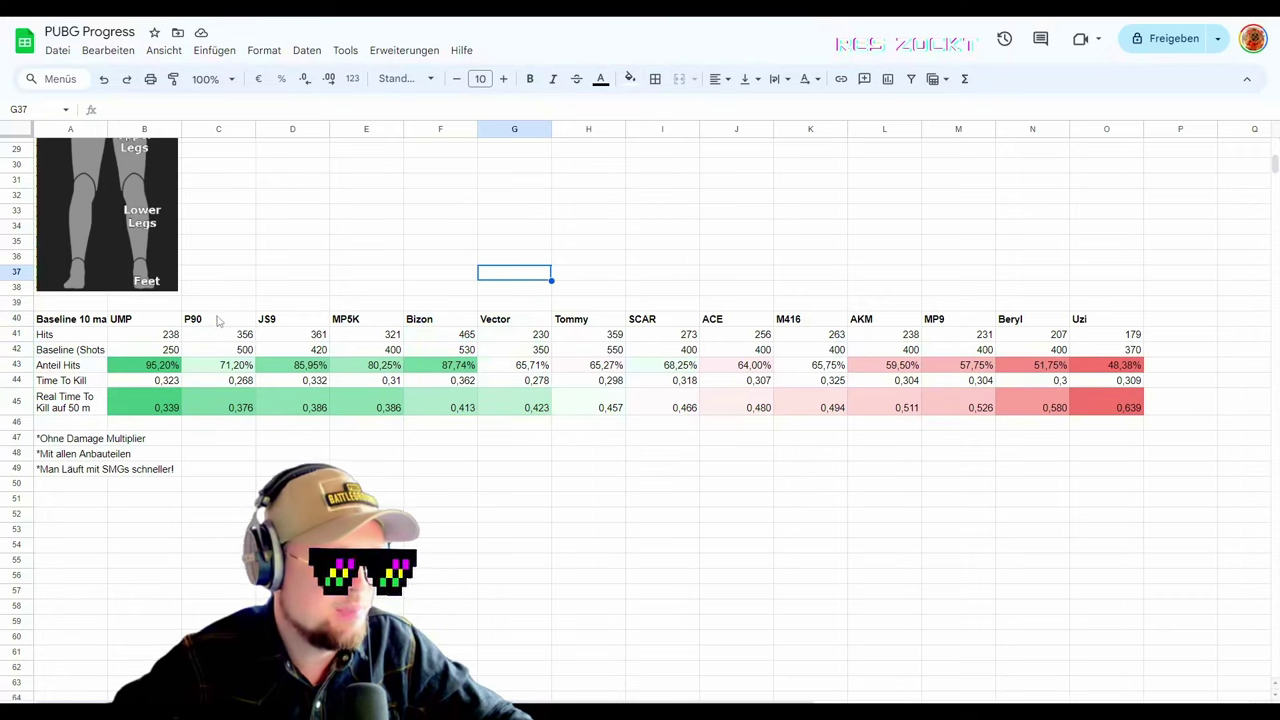
{"action": "left_click_drag", "start_coordinate": [218, 320], "coordinate": [220, 410]}
{"action": "left_click_drag", "start_coordinate": [145, 320], "coordinate": [152, 410]}
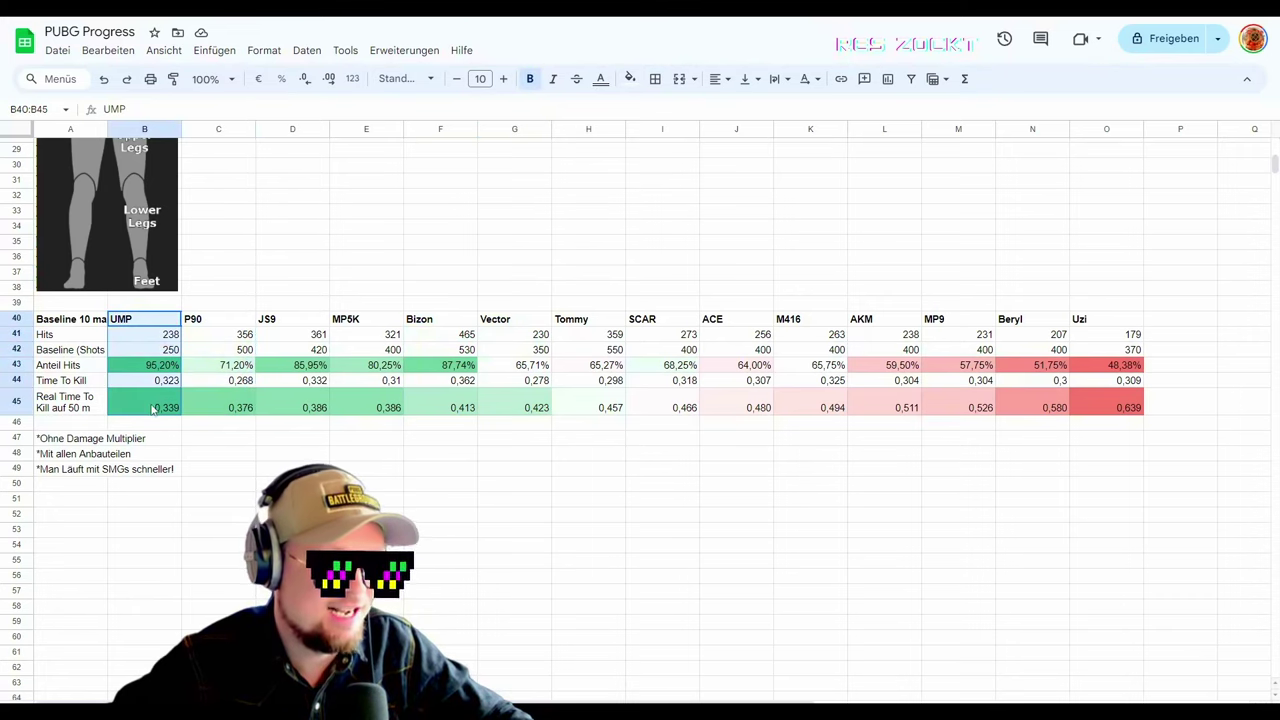